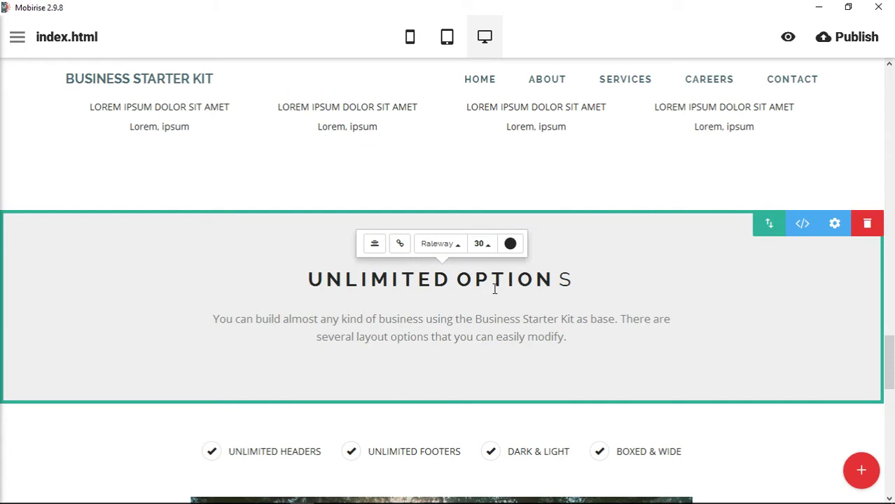
- Check the text formatting options of the Unlimited Options heading and view the code of the gallery header block
{"action": "triple_click", "coordinate": [495, 282]}
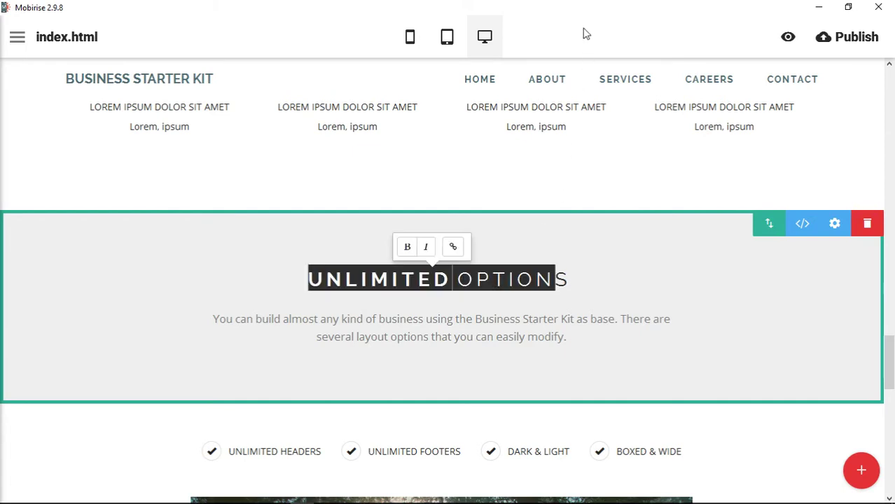
{"action": "left_click", "coordinate": [595, 254]}
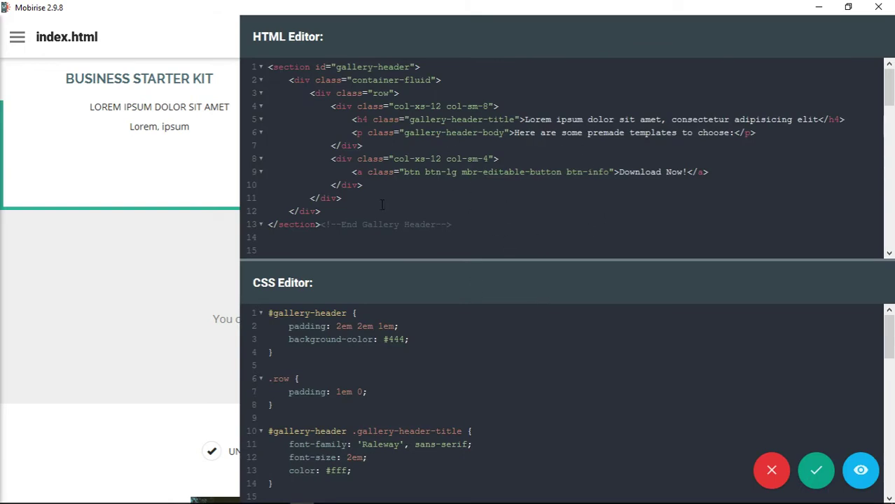
{"action": "left_click", "coordinate": [818, 472]}
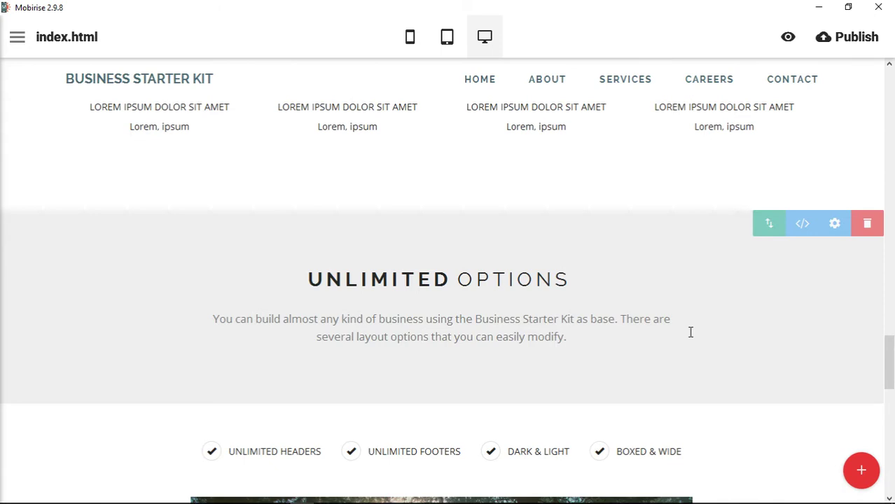
{"action": "scroll", "coordinate": [690, 332], "scroll_direction": "up", "scroll_amount": 3}
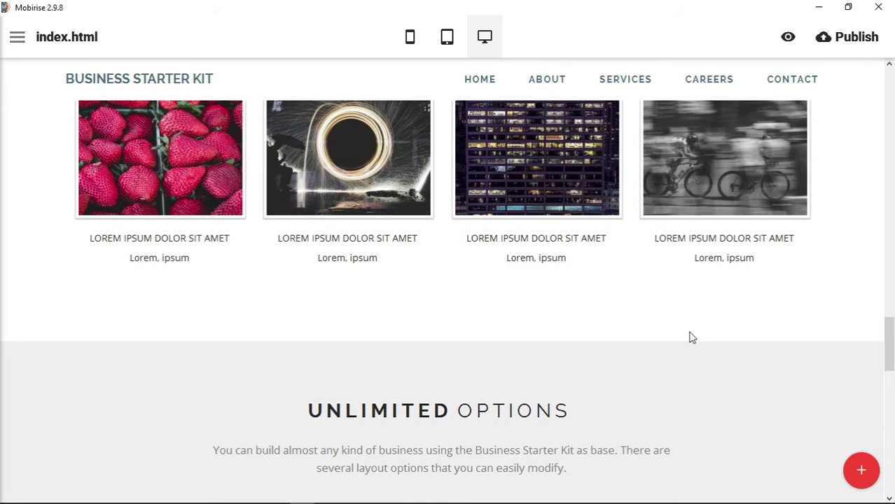
{"action": "mouse_move", "coordinate": [575, 370]}
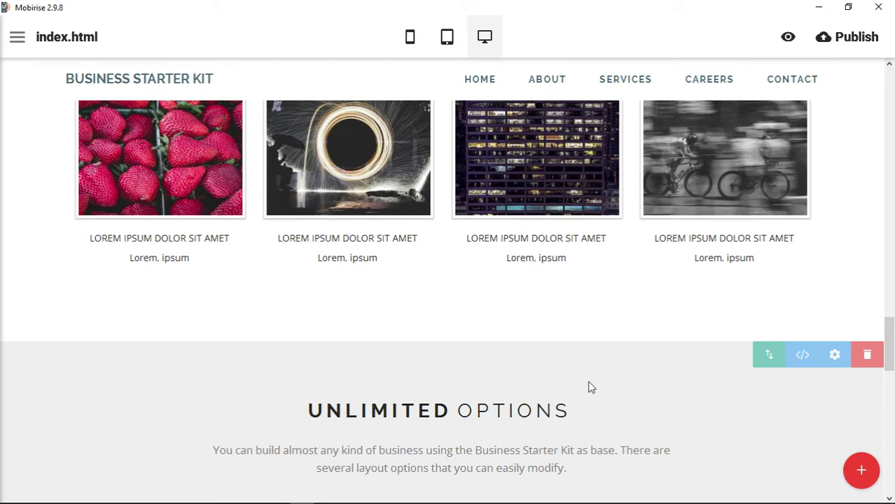
{"action": "scroll", "coordinate": [616, 354], "scroll_direction": "down", "scroll_amount": 2}
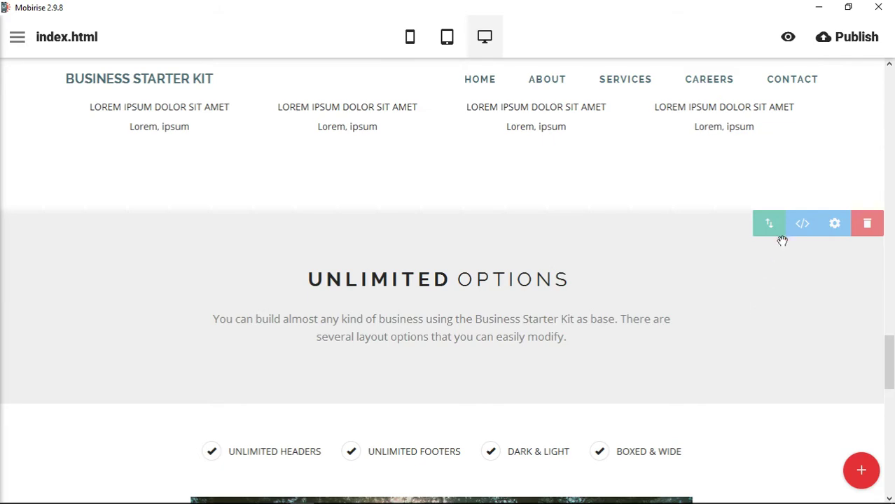
{"action": "left_click_drag", "start_coordinate": [771, 228], "coordinate": [755, 208]}
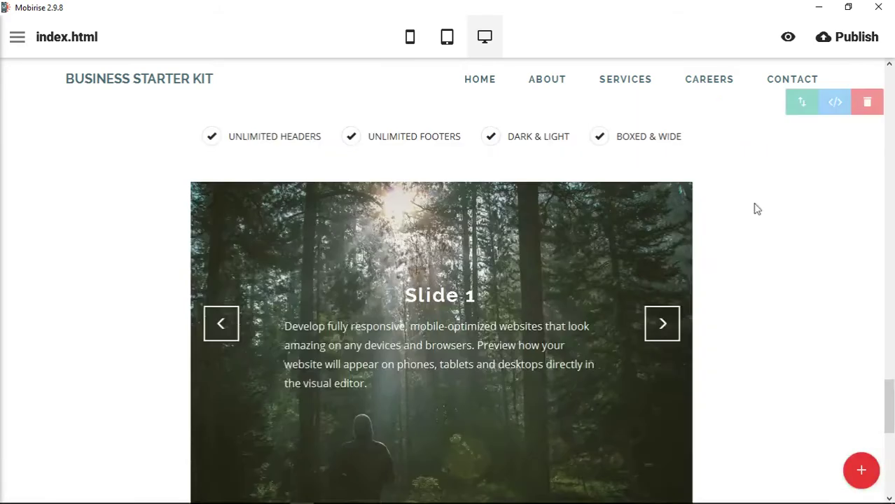
{"action": "scroll", "coordinate": [743, 250], "scroll_direction": "up", "scroll_amount": 4}
{"action": "scroll", "coordinate": [743, 251], "scroll_direction": "up", "scroll_amount": 2}
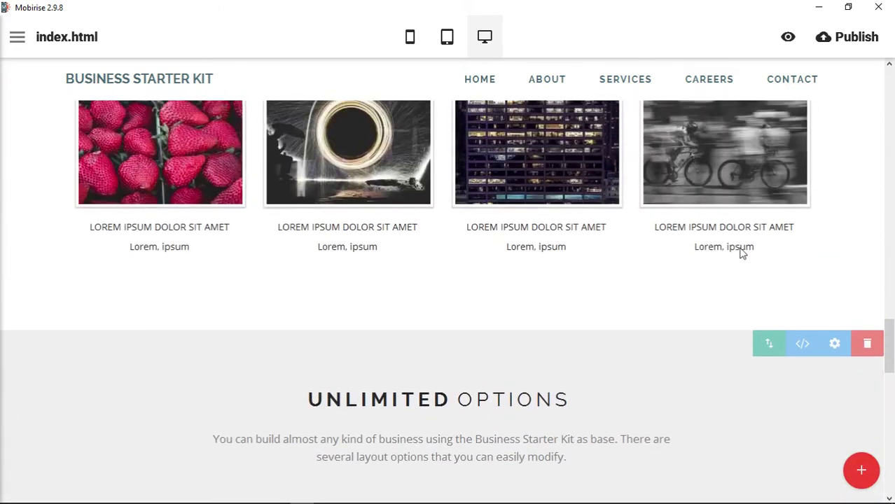
{"action": "scroll", "coordinate": [675, 278], "scroll_direction": "down", "scroll_amount": 2}
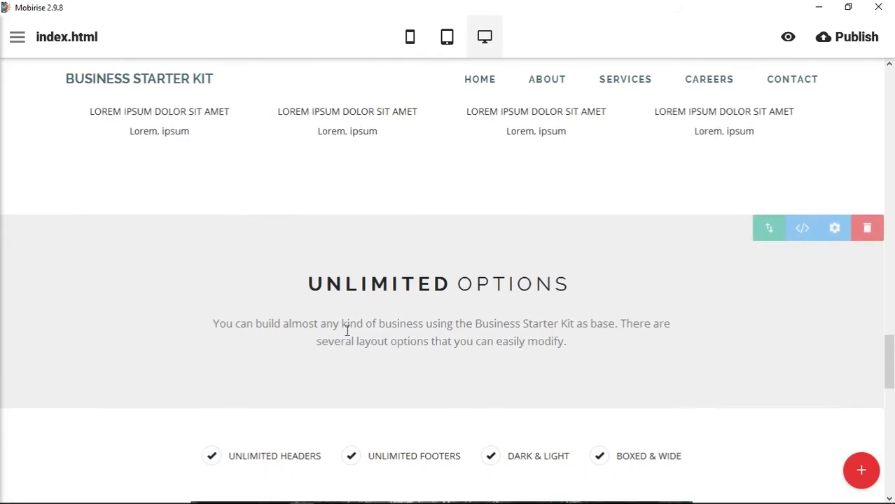
- Select the paragraph under the Unlimited Options heading to view its text formatting options, and clear the selection
{"action": "left_click_drag", "start_coordinate": [218, 324], "coordinate": [625, 341]}
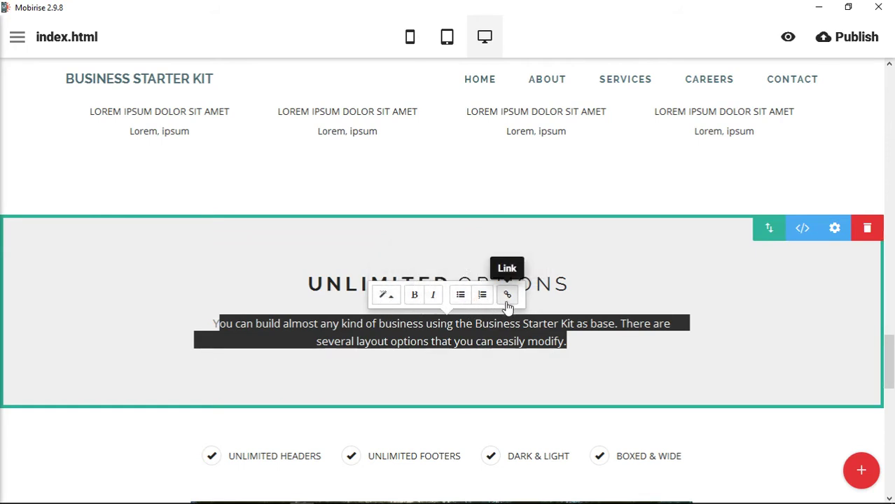
{"action": "left_click", "coordinate": [647, 27]}
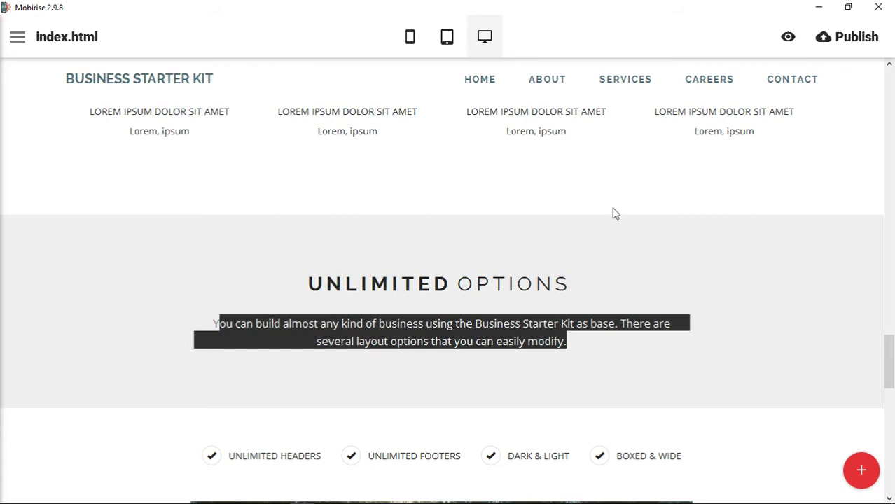
{"action": "mouse_move", "coordinate": [601, 230]}
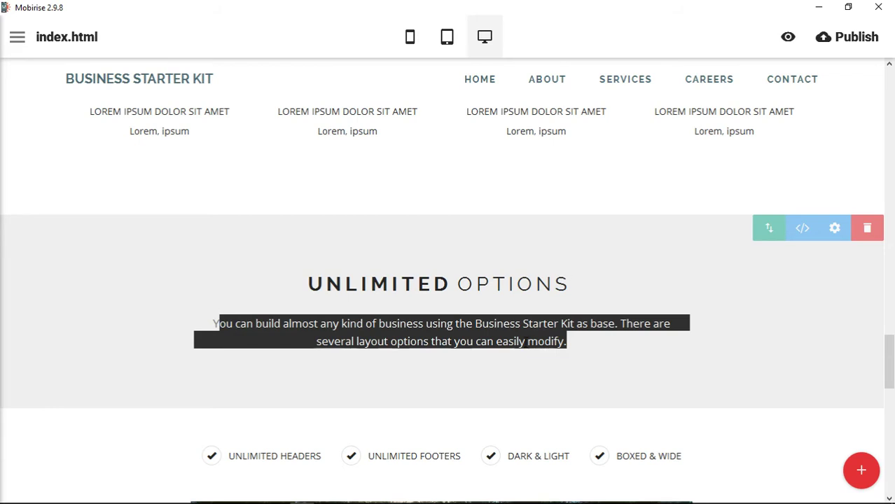
{"action": "left_click", "coordinate": [528, 342]}
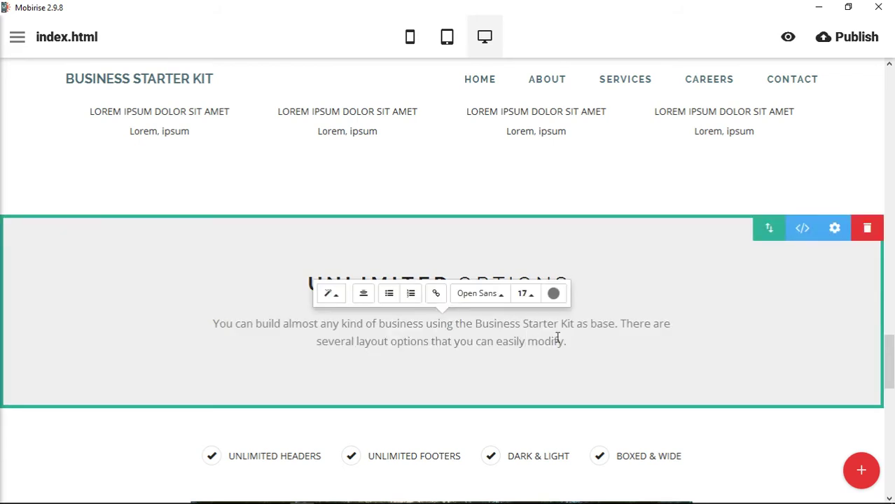
{"action": "left_click", "coordinate": [641, 45]}
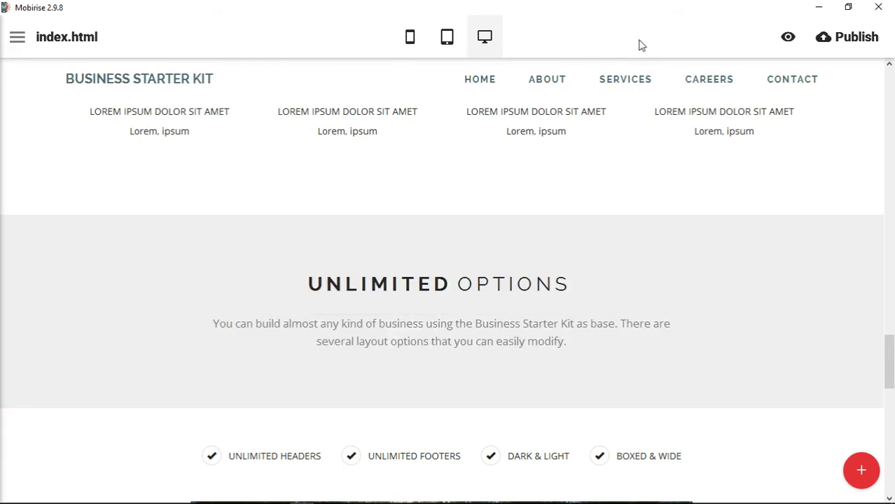
- Review the page's blocks from the Key Features section back to the header and down to the blue Media Heading block
{"action": "mouse_move", "coordinate": [695, 286]}
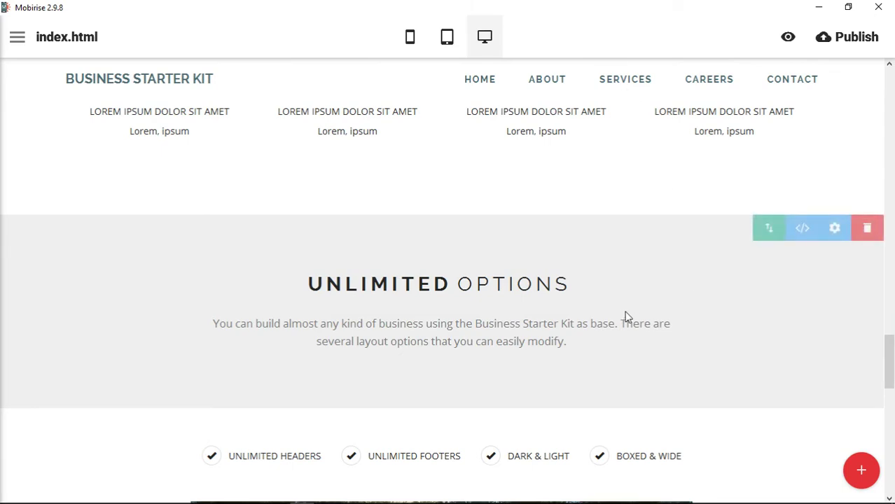
{"action": "scroll", "coordinate": [700, 310], "scroll_direction": "down", "scroll_amount": 5}
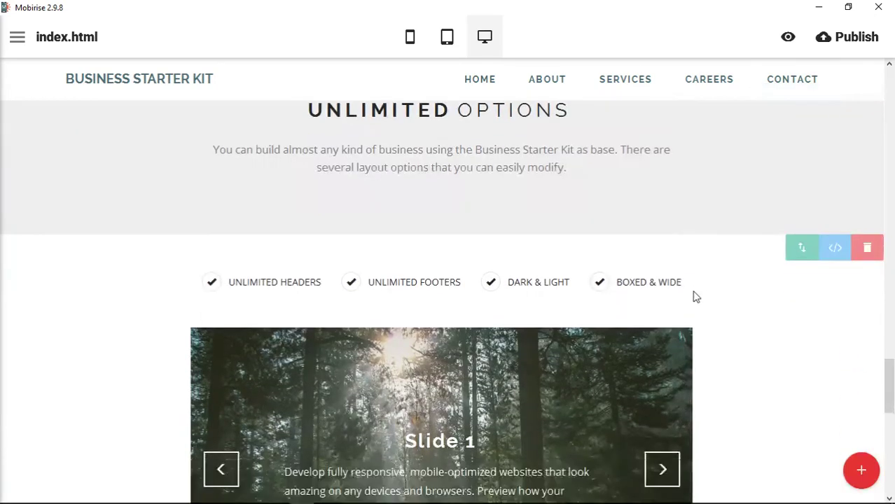
{"action": "scroll", "coordinate": [748, 299], "scroll_direction": "down", "scroll_amount": 6}
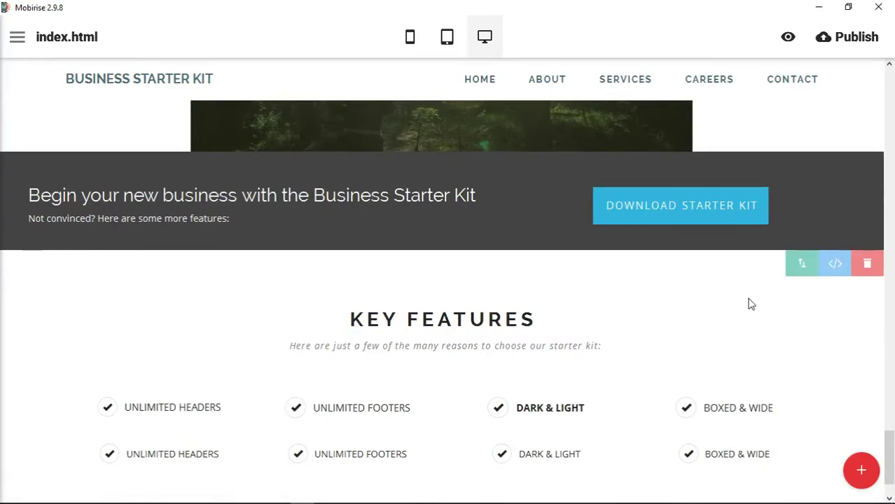
{"action": "scroll", "coordinate": [750, 302], "scroll_direction": "up", "scroll_amount": 8}
{"action": "scroll", "coordinate": [750, 305], "scroll_direction": "down", "scroll_amount": 10}
{"action": "scroll", "coordinate": [749, 307], "scroll_direction": "up", "scroll_amount": 4}
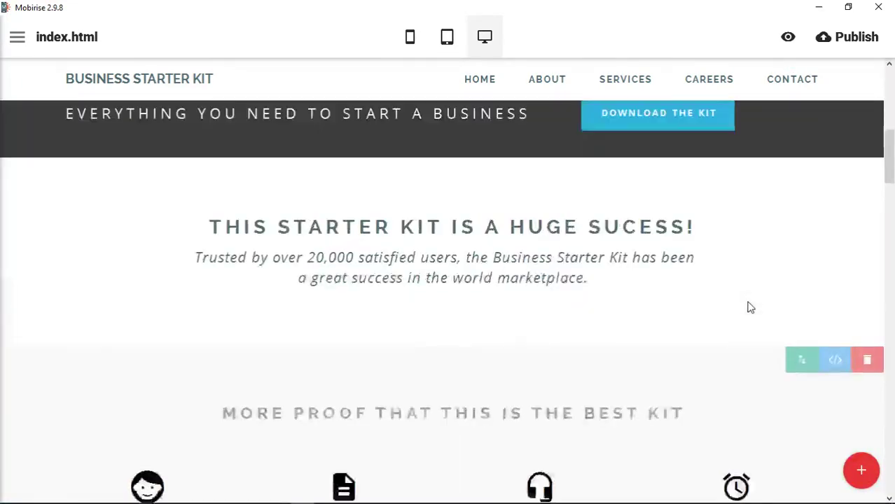
{"action": "scroll", "coordinate": [750, 307], "scroll_direction": "up", "scroll_amount": 5}
{"action": "scroll", "coordinate": [747, 302], "scroll_direction": "down", "scroll_amount": 1}
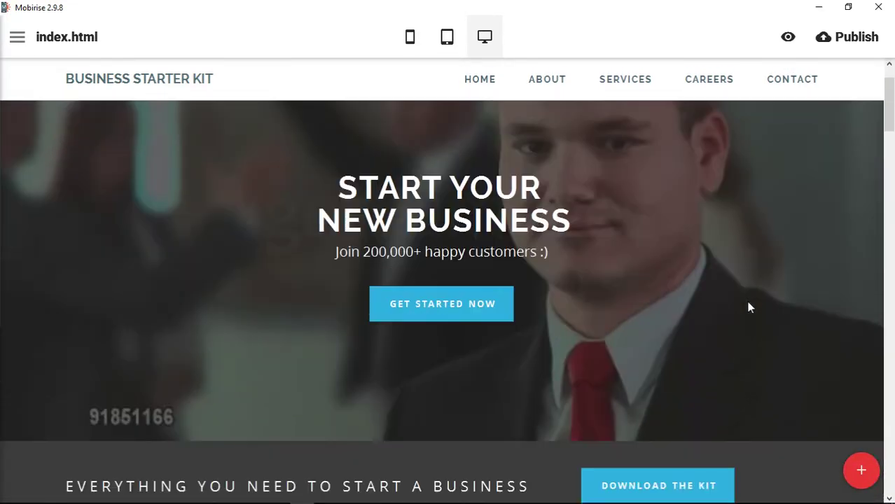
{"action": "scroll", "coordinate": [746, 301], "scroll_direction": "up", "scroll_amount": 1}
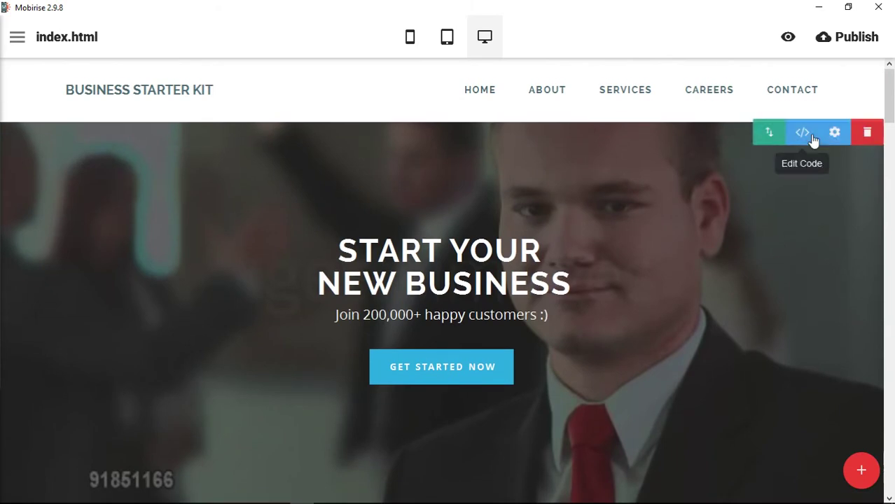
{"action": "scroll", "coordinate": [709, 309], "scroll_direction": "down", "scroll_amount": 3}
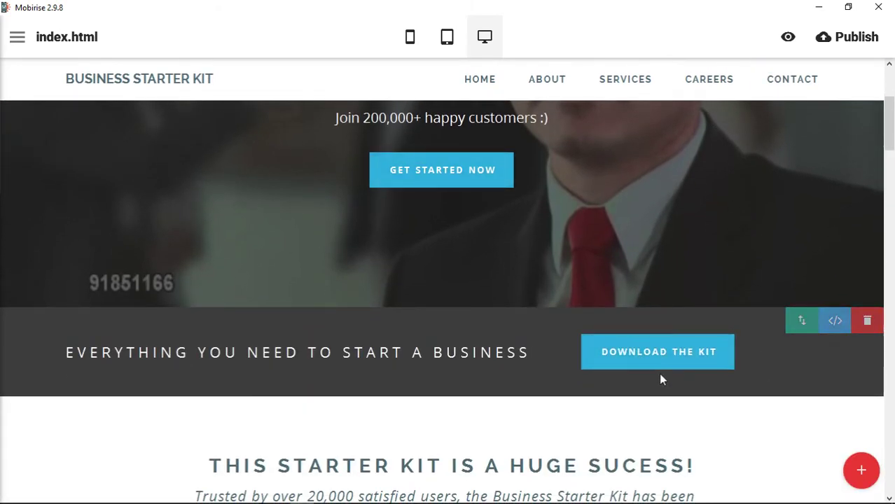
{"action": "scroll", "coordinate": [646, 375], "scroll_direction": "down", "scroll_amount": 2}
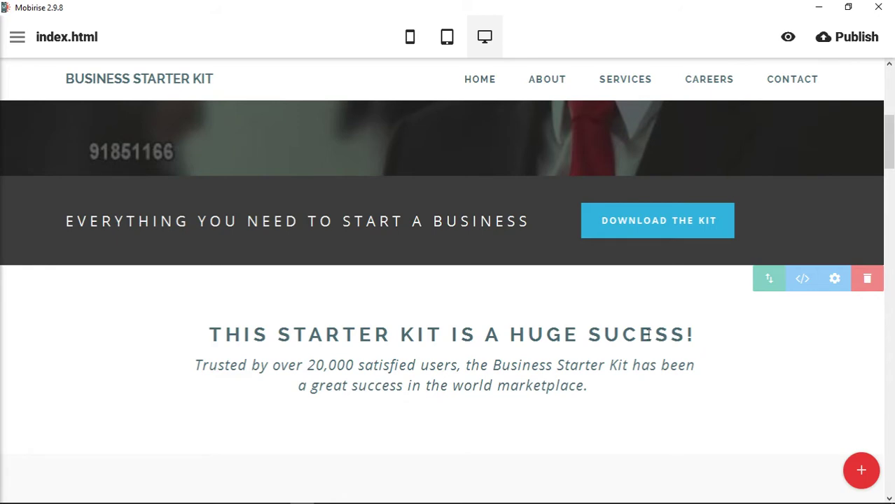
{"action": "scroll", "coordinate": [644, 334], "scroll_direction": "down", "scroll_amount": 5}
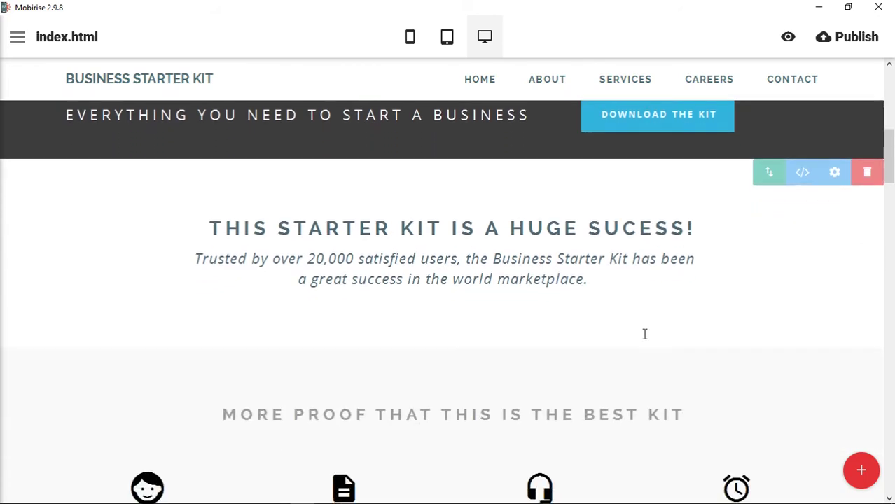
{"action": "scroll", "coordinate": [644, 333], "scroll_direction": "down", "scroll_amount": 5}
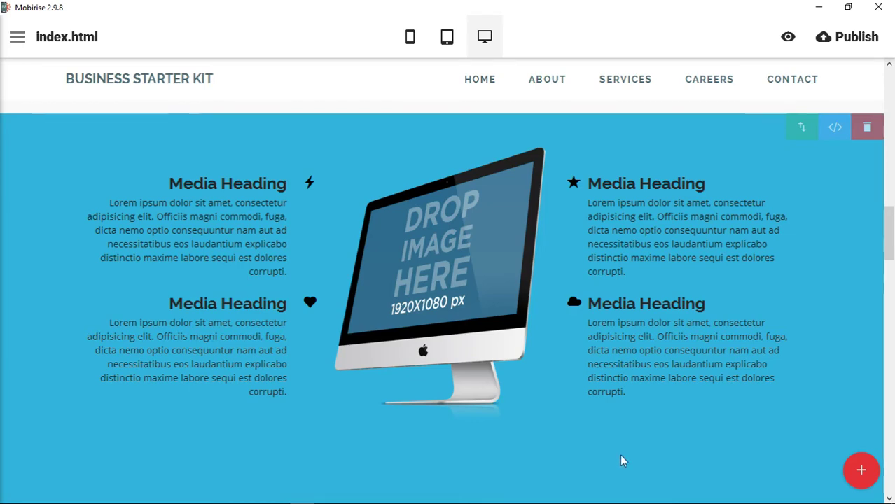
- Open the code of the blue Media Heading block and examine its HTML column structure and CSS rules
{"action": "left_click", "coordinate": [835, 127]}
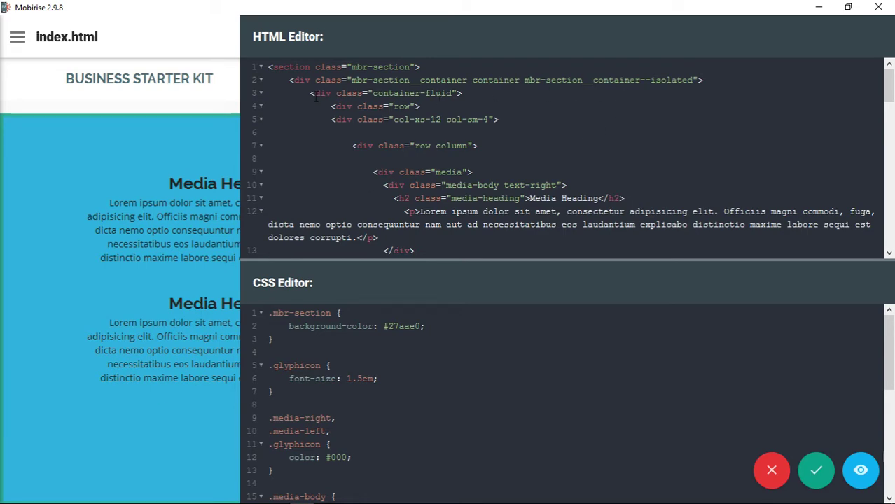
{"action": "left_click_drag", "start_coordinate": [310, 93], "coordinate": [462, 93]}
{"action": "scroll", "coordinate": [572, 142], "scroll_direction": "down", "scroll_amount": 8}
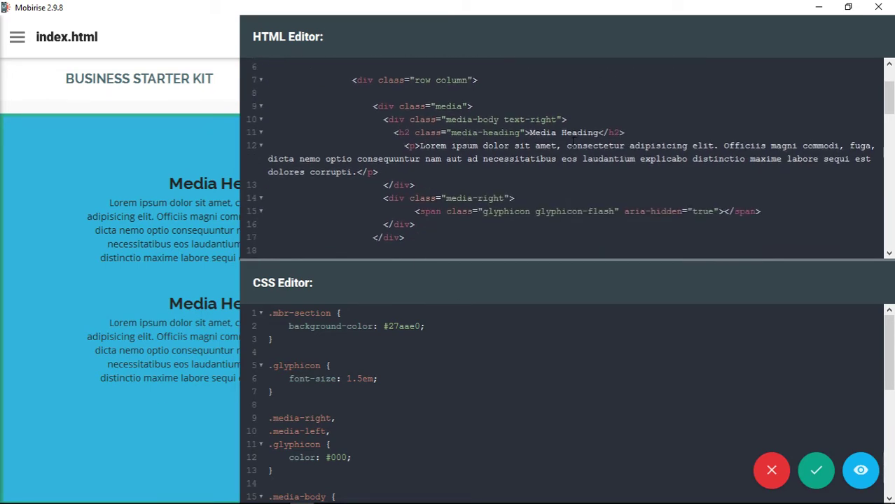
{"action": "scroll", "coordinate": [573, 142], "scroll_direction": "down", "scroll_amount": 4}
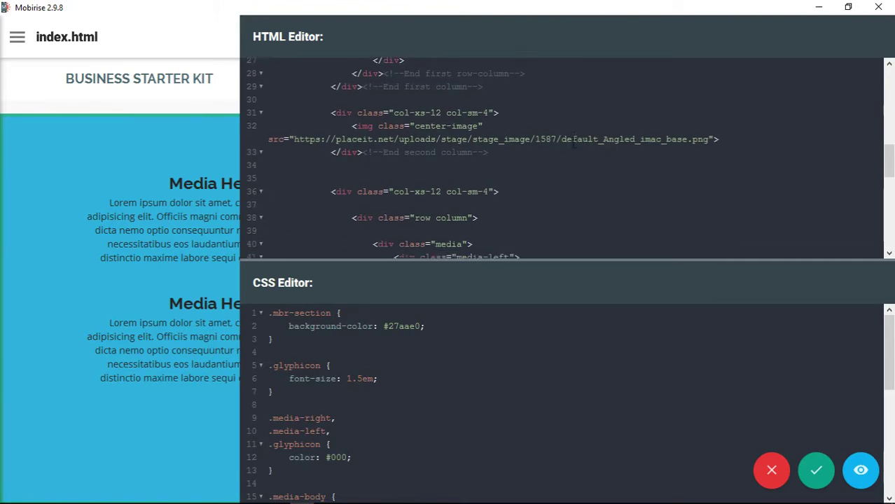
{"action": "scroll", "coordinate": [573, 143], "scroll_direction": "down", "scroll_amount": 4}
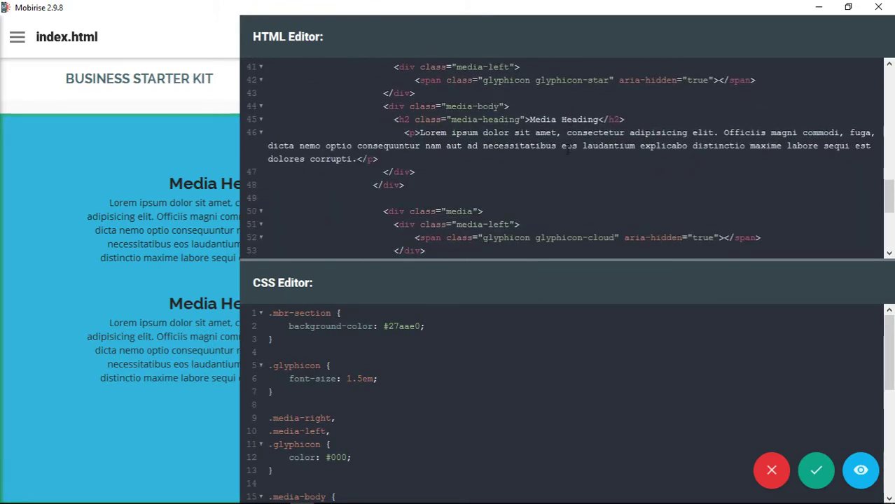
{"action": "scroll", "coordinate": [293, 351], "scroll_direction": "down", "scroll_amount": 3}
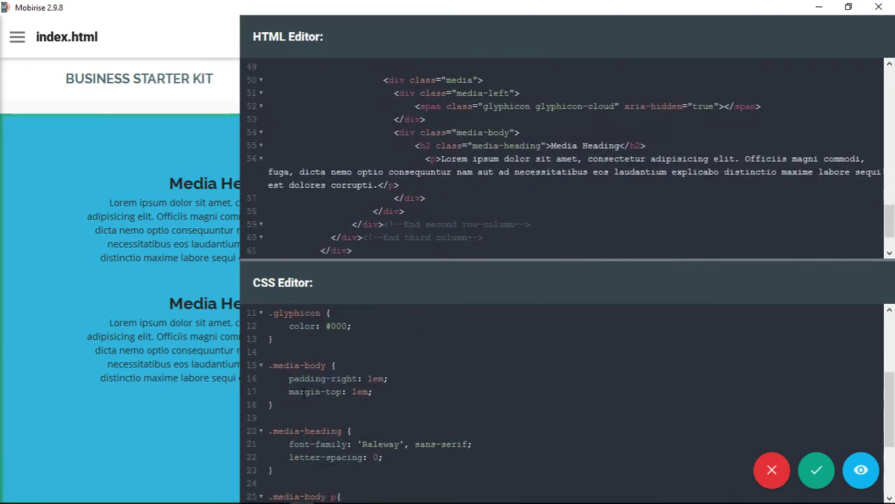
{"action": "scroll", "coordinate": [398, 458], "scroll_direction": "down", "scroll_amount": 2}
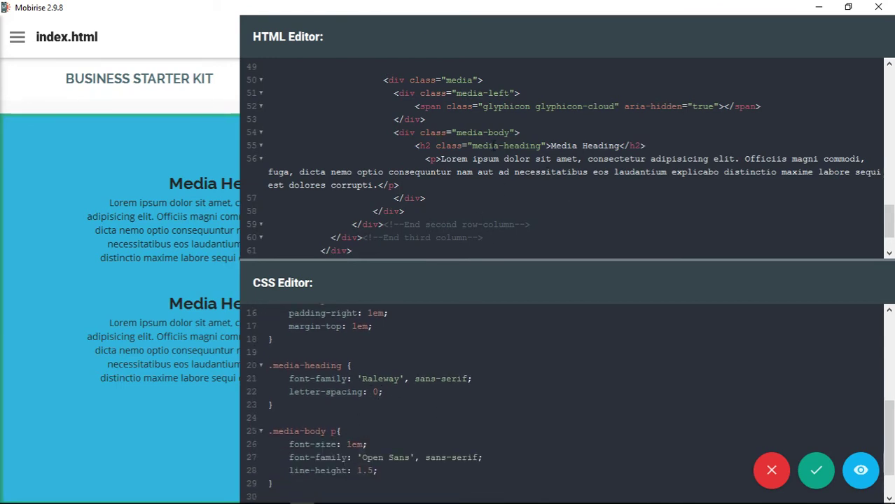
- Examine the media-heading class, the glyphicon-cloud span and the surrounding markup in the block's HTML
{"action": "left_click_drag", "start_coordinate": [472, 145], "coordinate": [543, 146]}
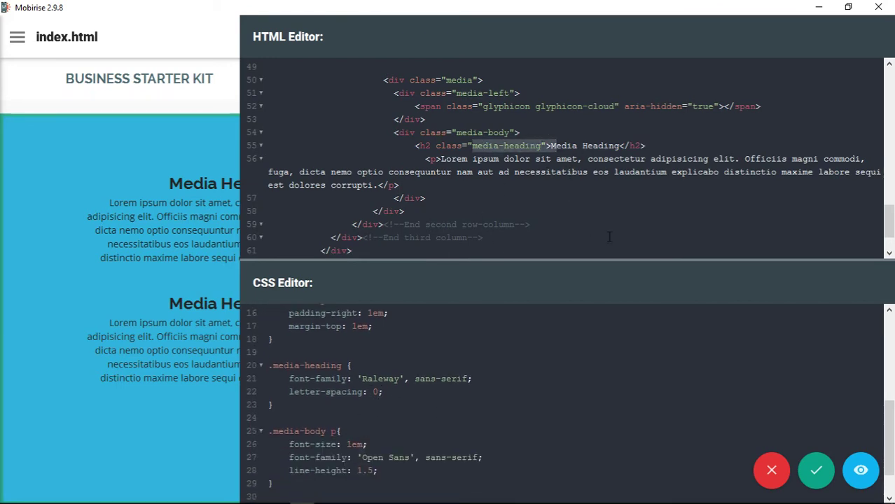
{"action": "left_click", "coordinate": [604, 214]}
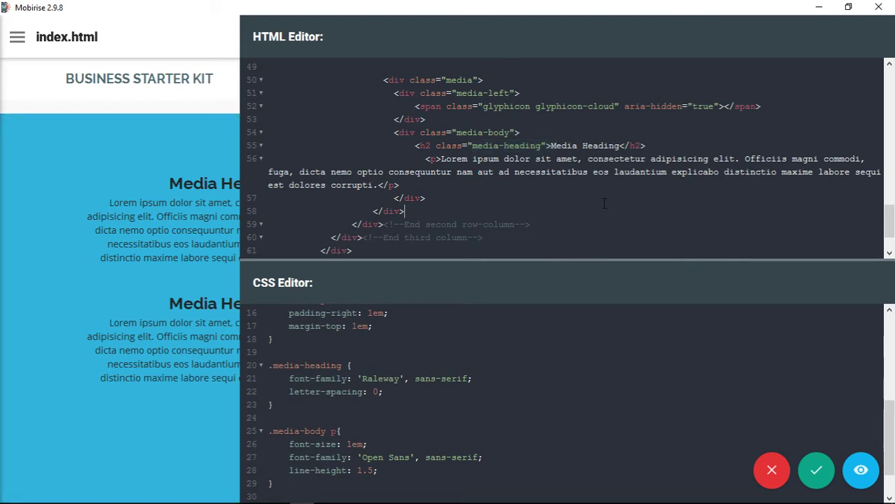
{"action": "left_click_drag", "start_coordinate": [416, 109], "coordinate": [734, 108]}
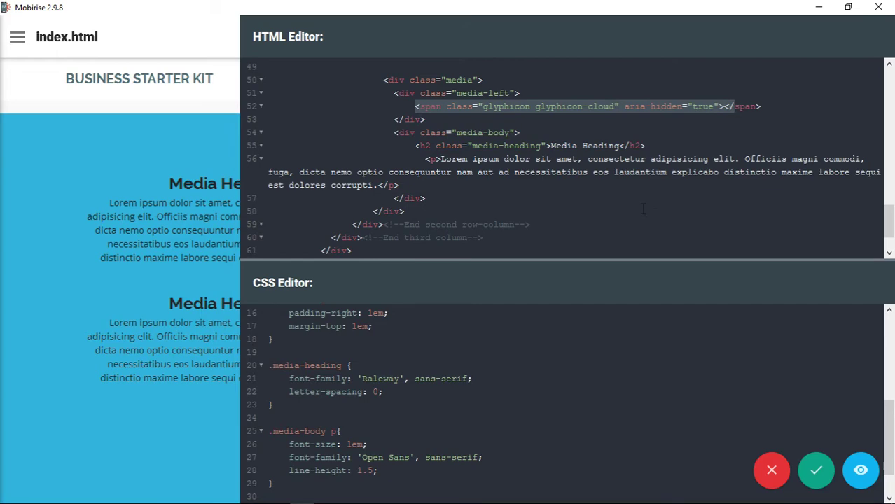
{"action": "scroll", "coordinate": [512, 181], "scroll_direction": "down", "scroll_amount": 2}
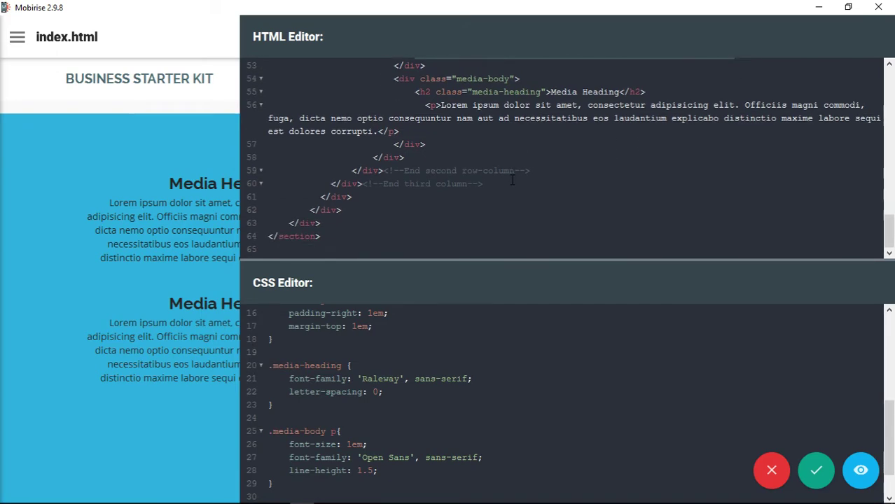
{"action": "scroll", "coordinate": [512, 186], "scroll_direction": "up", "scroll_amount": 15}
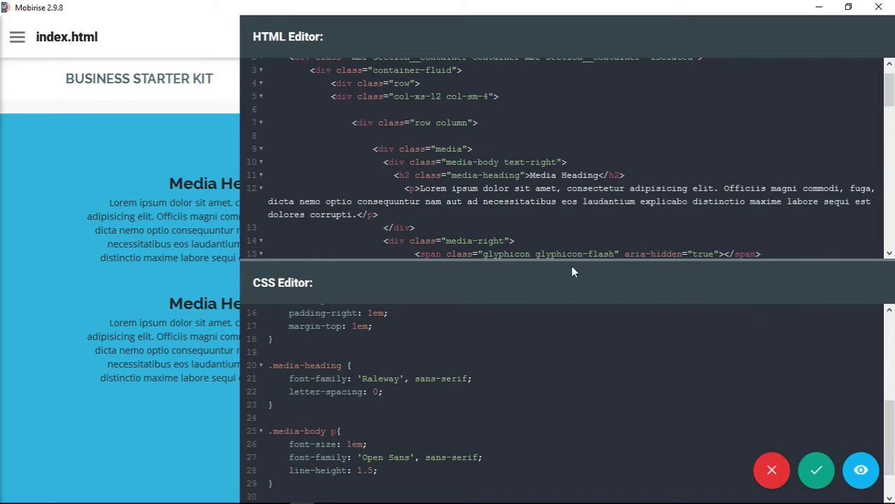
- Apply the block's code and check on the page whether the Media Heading titles beside the star and cloud icons can be selected
{"action": "left_click", "coordinate": [823, 486]}
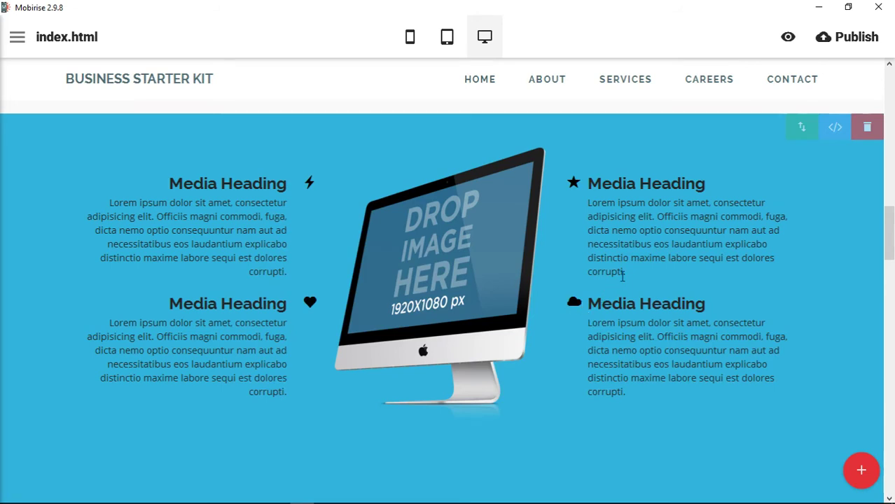
{"action": "left_click_drag", "start_coordinate": [592, 184], "coordinate": [715, 191]}
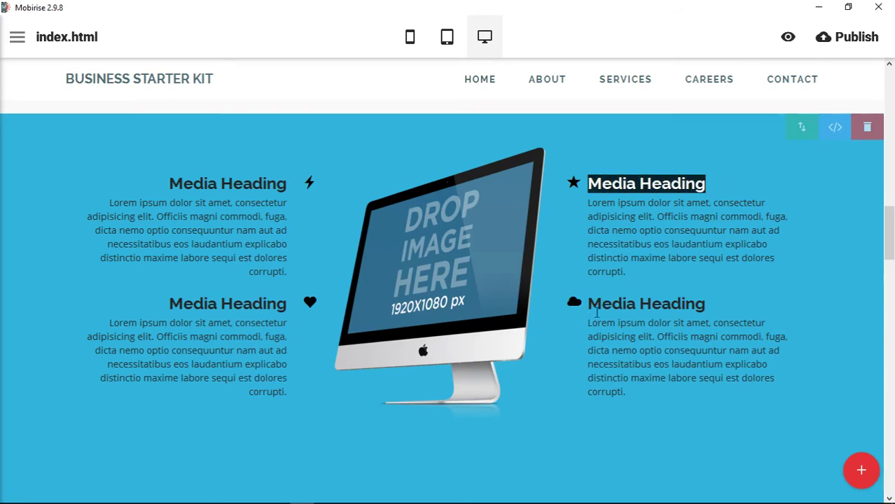
{"action": "left_click_drag", "start_coordinate": [590, 306], "coordinate": [701, 305]}
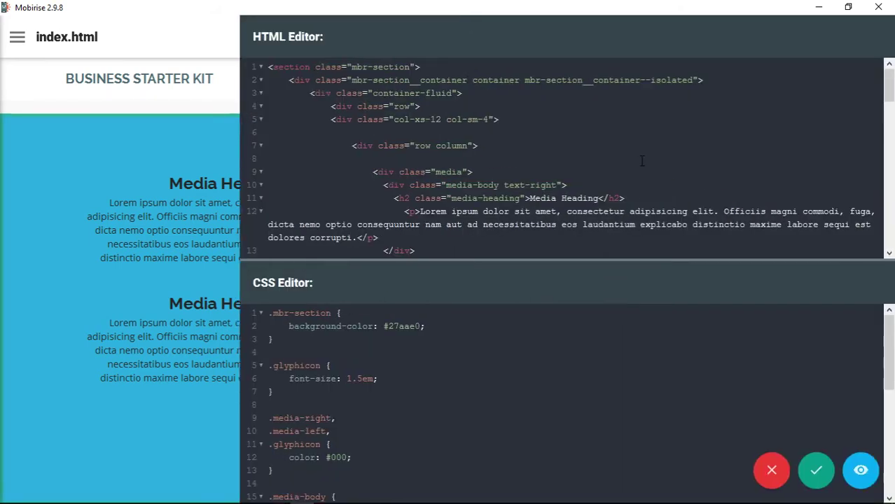
- Replace the first Media Heading text in the blue block's HTML with "SOme Heading Here" and preview the block
{"action": "scroll", "coordinate": [642, 162], "scroll_direction": "down", "scroll_amount": 3}
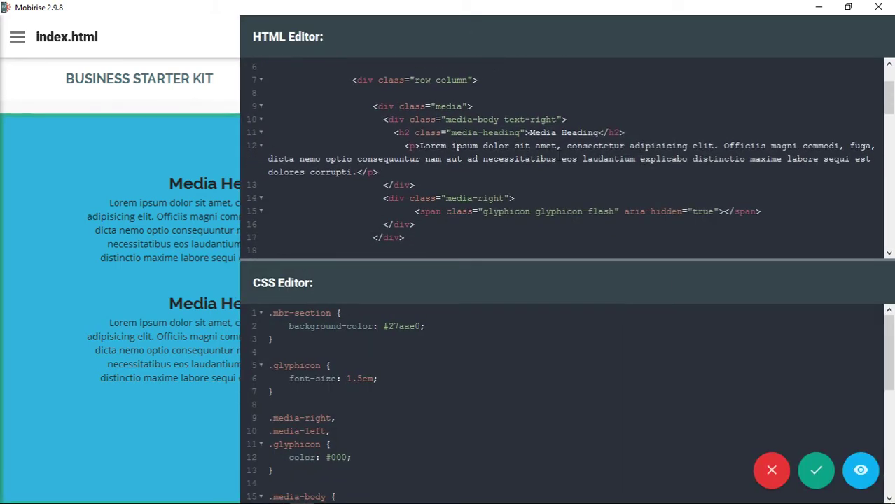
{"action": "left_click_drag", "start_coordinate": [529, 133], "coordinate": [600, 132]}
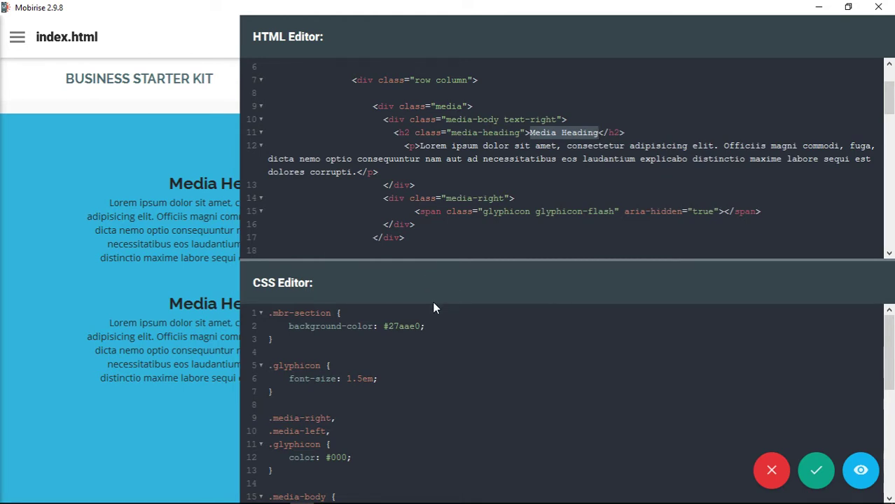
{"action": "left_click", "coordinate": [572, 173]}
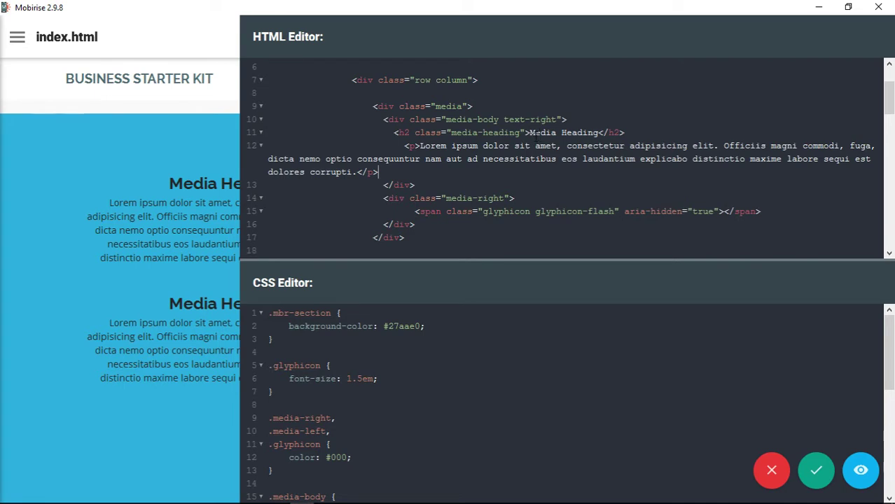
{"action": "left_click_drag", "start_coordinate": [530, 133], "coordinate": [600, 133]}
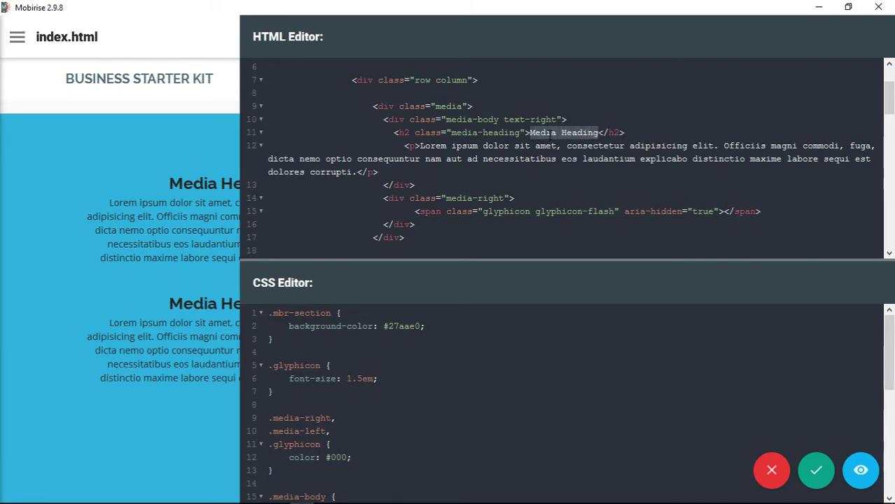
{"action": "type", "text": "SOme Head"}
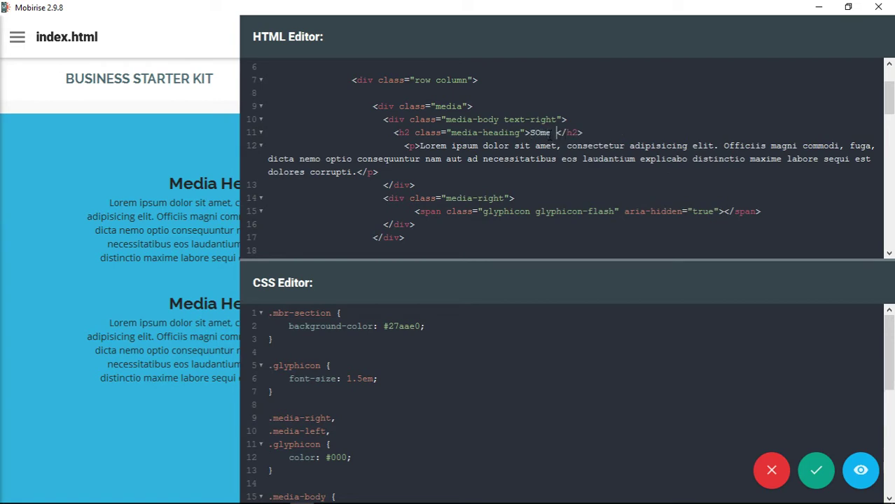
{"action": "type", "text": "Here"}
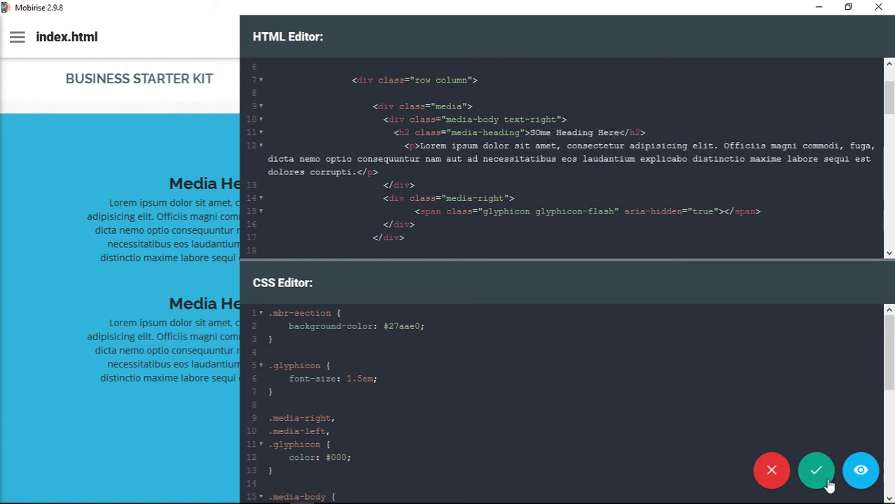
{"action": "left_click", "coordinate": [861, 470]}
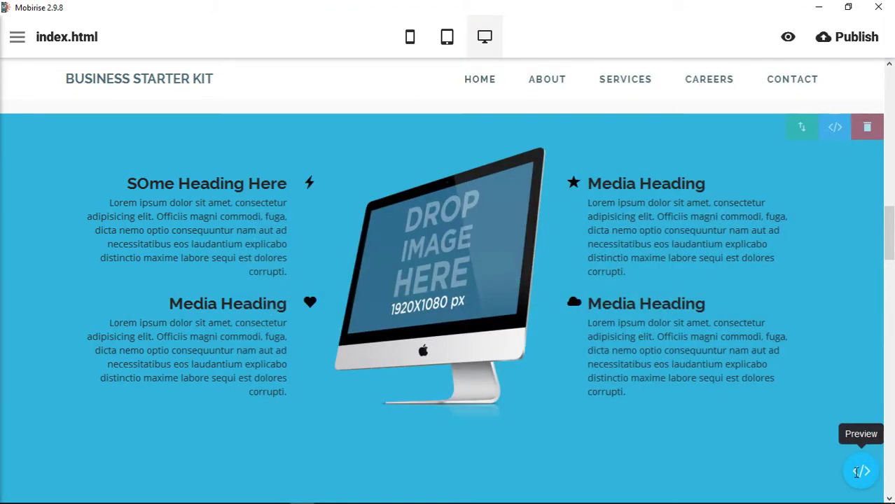
- Return to the code, restore the first heading's text to "Media Heading" and apply the code
{"action": "left_click", "coordinate": [858, 472]}
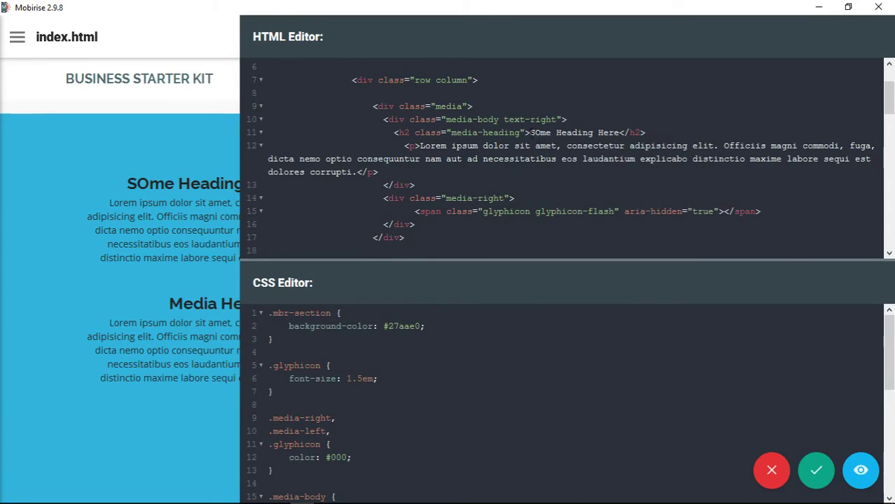
{"action": "left_click_drag", "start_coordinate": [530, 133], "coordinate": [620, 132]}
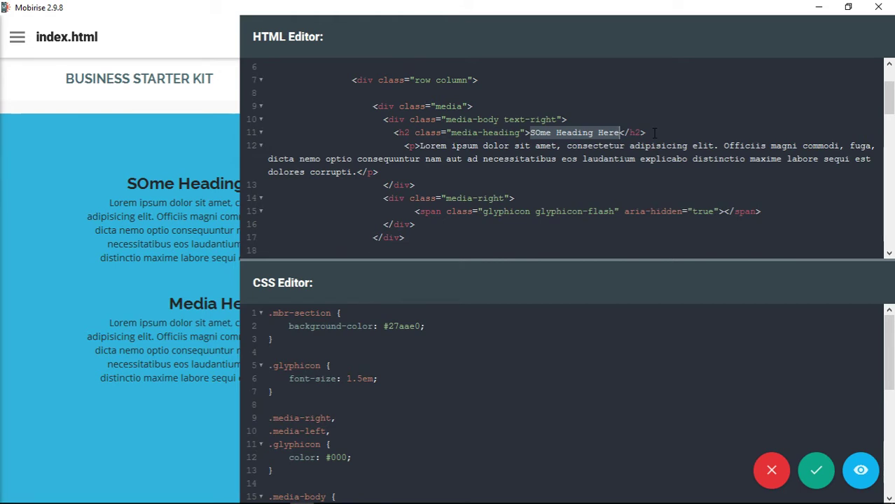
{"action": "type", "text": "Media Heade"}
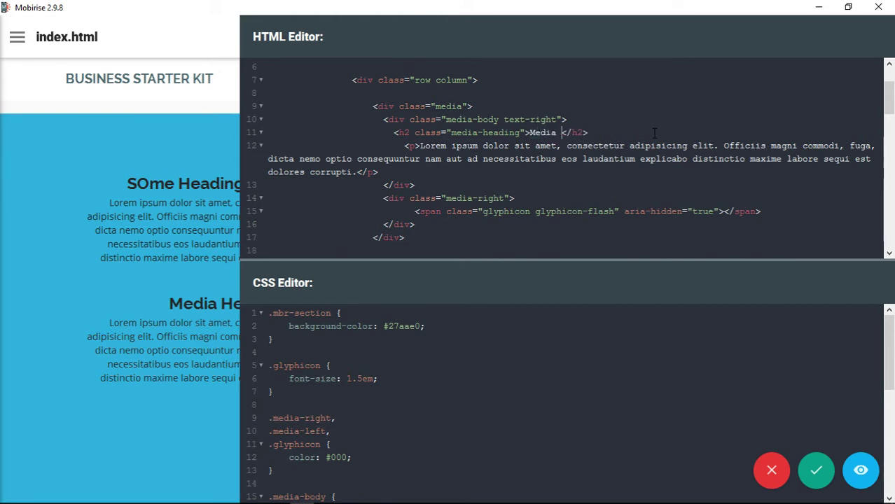
{"action": "key", "text": "BackSpace"}
{"action": "type", "text": "ing"}
{"action": "left_click", "coordinate": [816, 470]}
- Replace the middle part of the "More proof that this is the best kit" heading with "hkgjhj" directly on the page
{"action": "scroll", "coordinate": [595, 326], "scroll_direction": "up", "scroll_amount": 5}
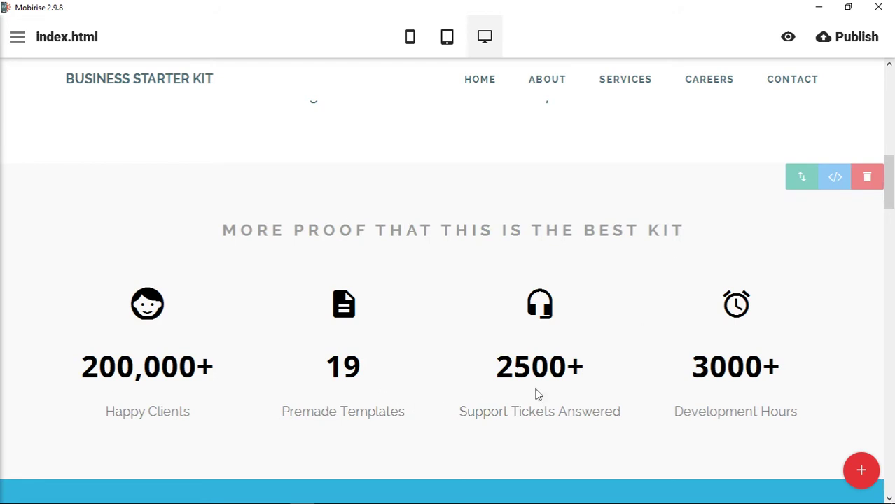
{"action": "left_click", "coordinate": [506, 238]}
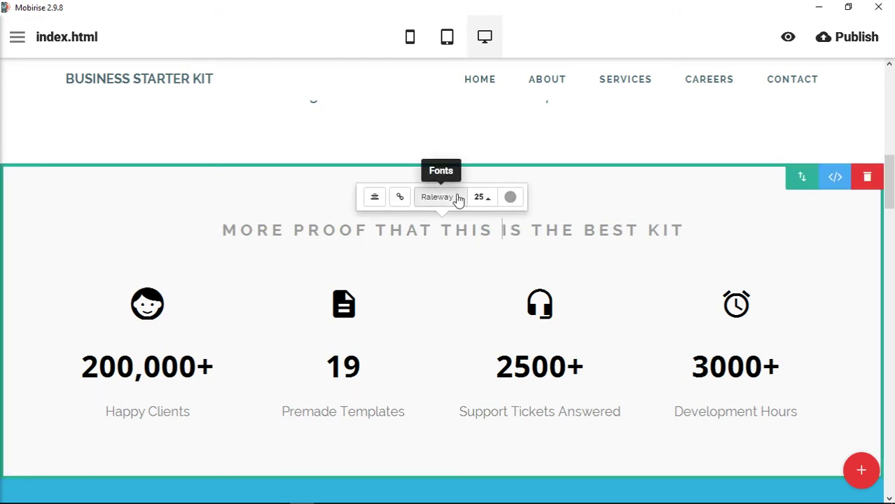
{"action": "left_click_drag", "start_coordinate": [259, 232], "coordinate": [645, 257]}
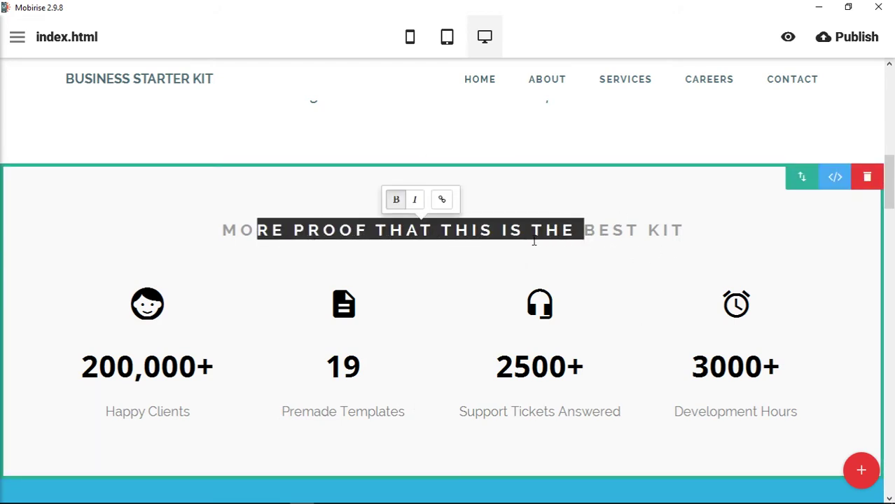
{"action": "type", "text": "hkgjhj"}
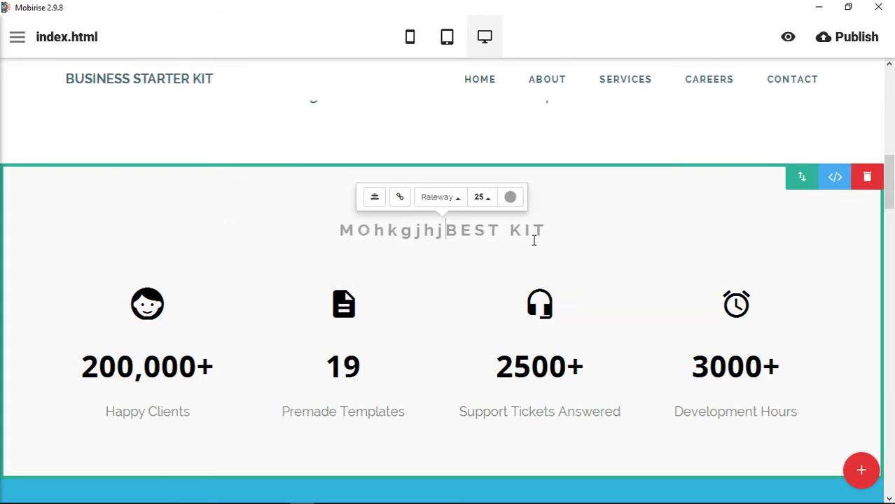
- Colour the statistics block's heading blue and undo the text replacement made in it
{"action": "left_click", "coordinate": [511, 197]}
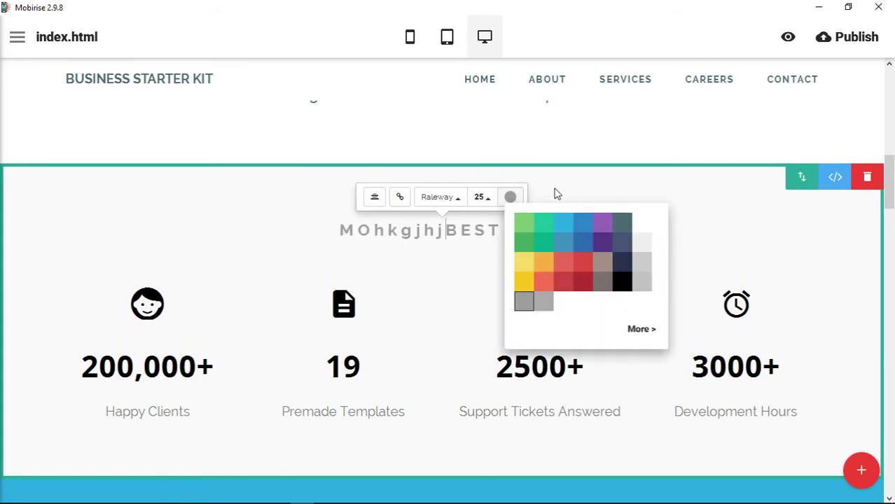
{"action": "left_click", "coordinate": [587, 225]}
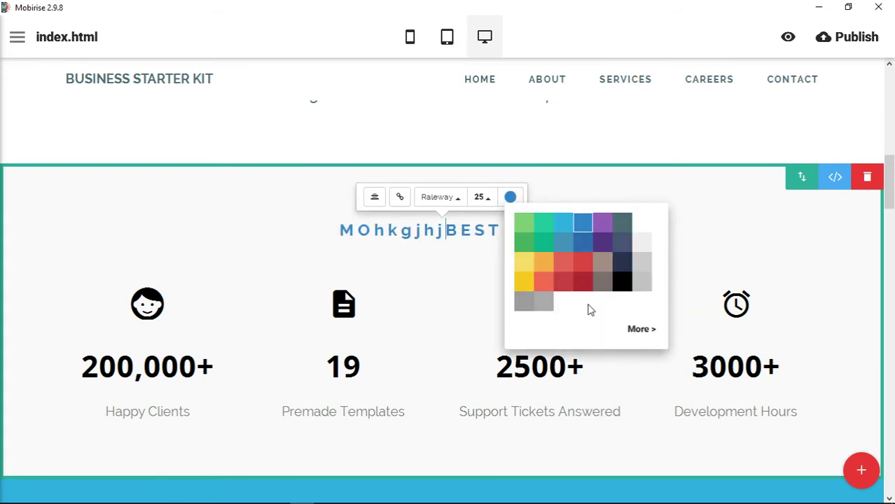
{"action": "left_click", "coordinate": [641, 28]}
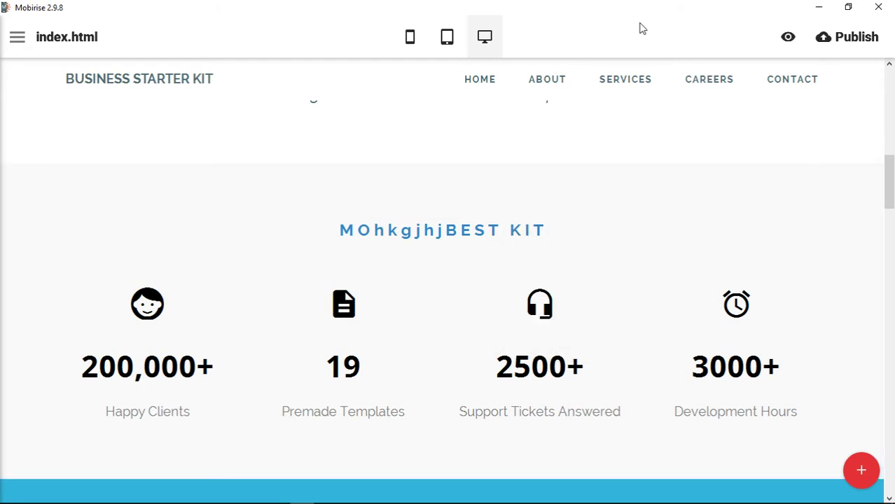
{"action": "key", "text": "ctrl+z"}
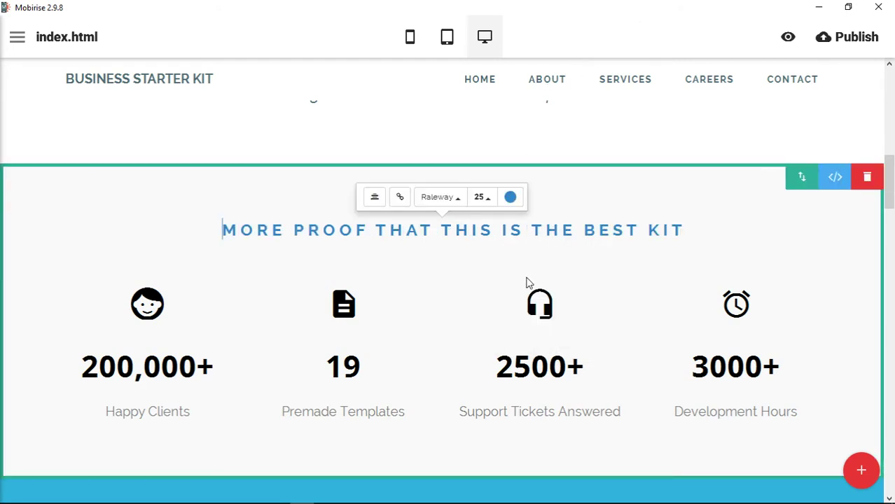
- Set the text colour of the "More proof that this is the best kit" heading to light grey #aaaaaa
{"action": "left_click", "coordinate": [511, 196]}
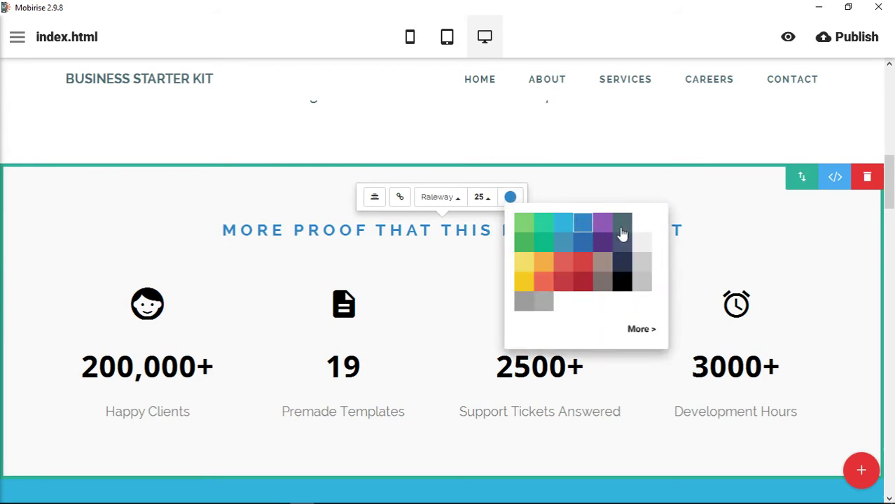
{"action": "left_click", "coordinate": [475, 241]}
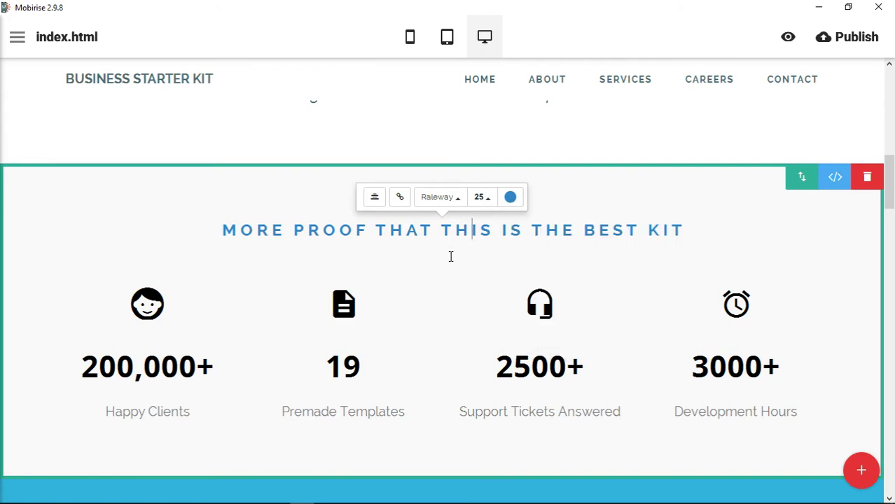
{"action": "left_click", "coordinate": [511, 196]}
{"action": "left_click", "coordinate": [529, 306]}
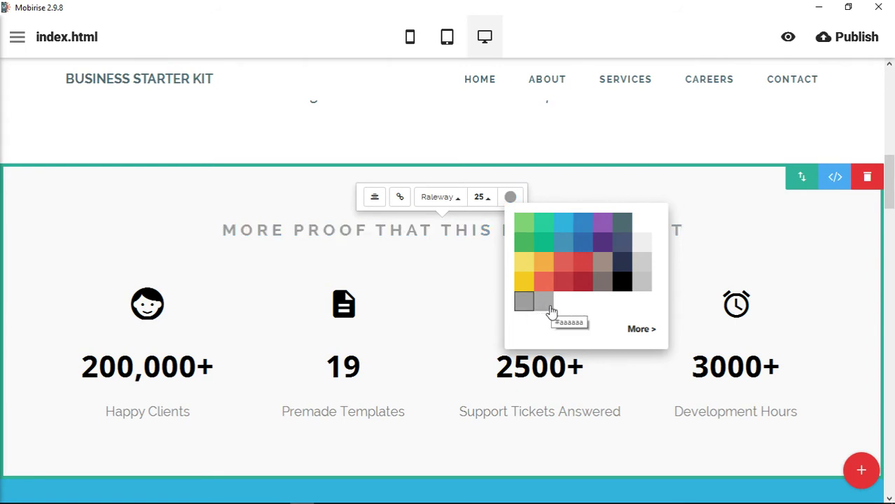
{"action": "left_click", "coordinate": [550, 306]}
{"action": "left_click", "coordinate": [645, 124]}
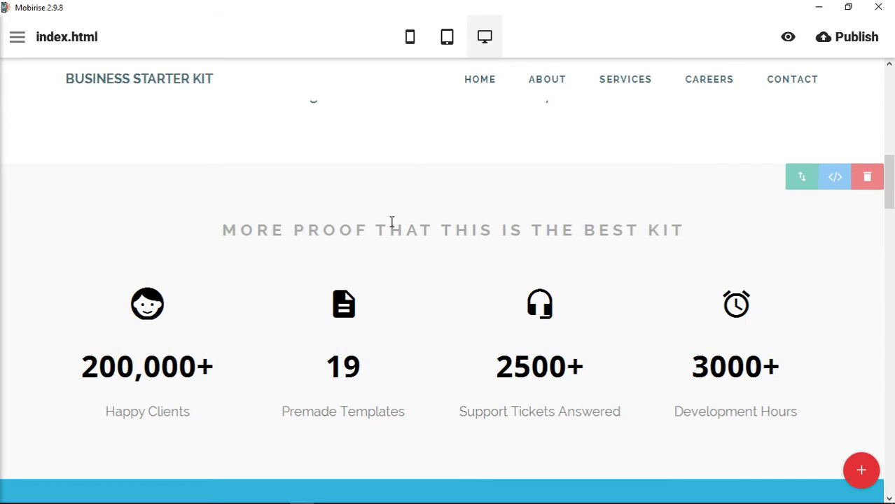
- Review the page's blocks from the Media Heading block down to Key Features, up to the header and back to Unlimited Options
{"action": "scroll", "coordinate": [688, 339], "scroll_direction": "down", "scroll_amount": 5}
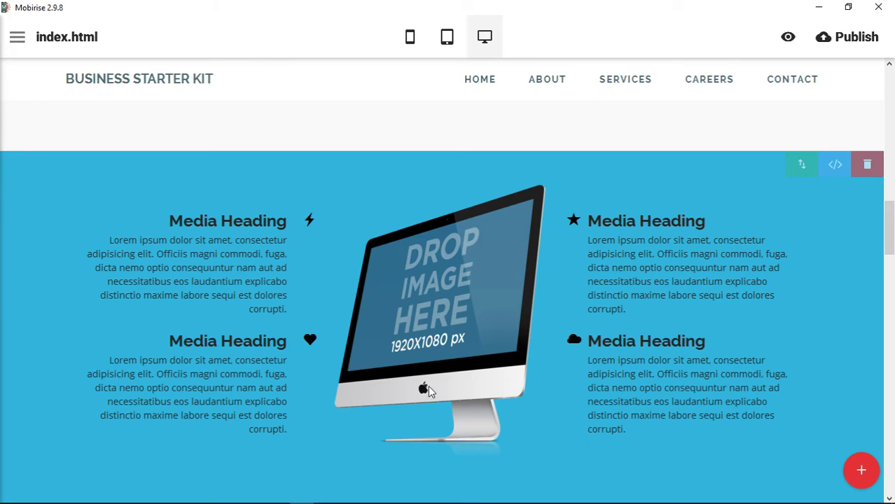
{"action": "scroll", "coordinate": [588, 372], "scroll_direction": "down", "scroll_amount": 1}
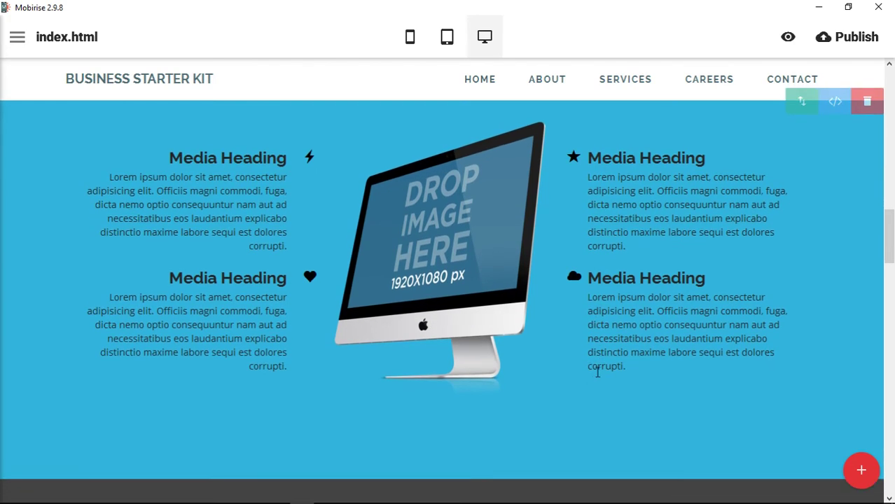
{"action": "scroll", "coordinate": [719, 385], "scroll_direction": "down", "scroll_amount": 18}
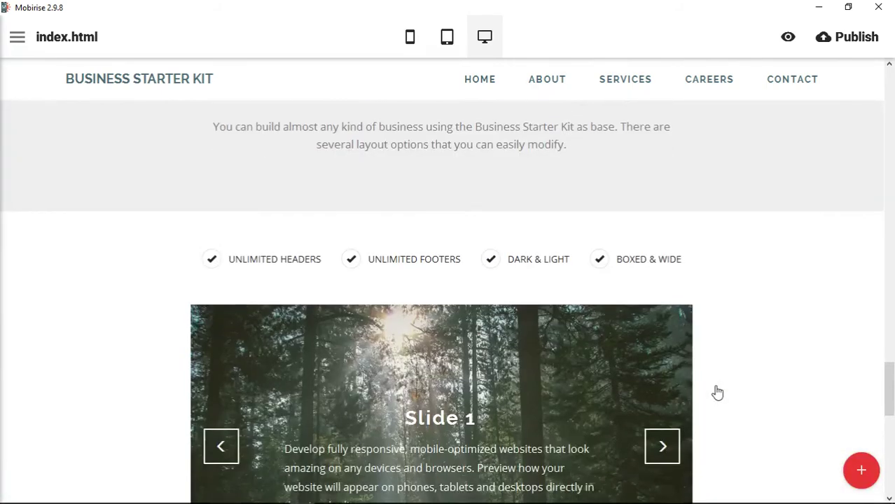
{"action": "scroll", "coordinate": [717, 392], "scroll_direction": "down", "scroll_amount": 8}
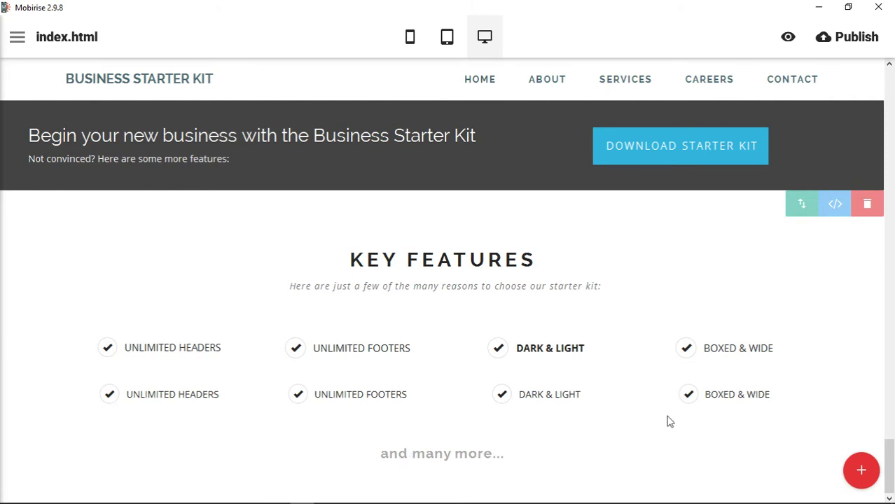
{"action": "scroll", "coordinate": [684, 406], "scroll_direction": "up", "scroll_amount": 5}
{"action": "scroll", "coordinate": [734, 404], "scroll_direction": "up", "scroll_amount": 5}
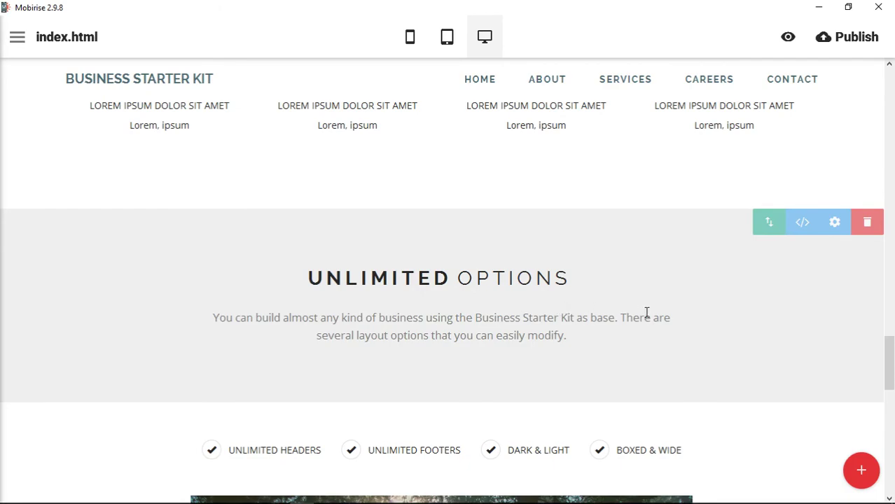
{"action": "scroll", "coordinate": [646, 313], "scroll_direction": "up", "scroll_amount": 10}
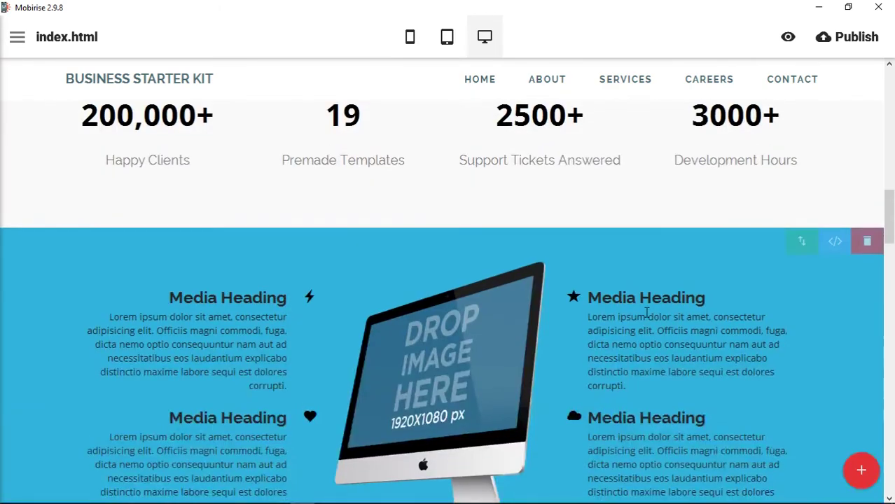
{"action": "scroll", "coordinate": [646, 313], "scroll_direction": "up", "scroll_amount": 8}
{"action": "scroll", "coordinate": [645, 313], "scroll_direction": "up", "scroll_amount": 3}
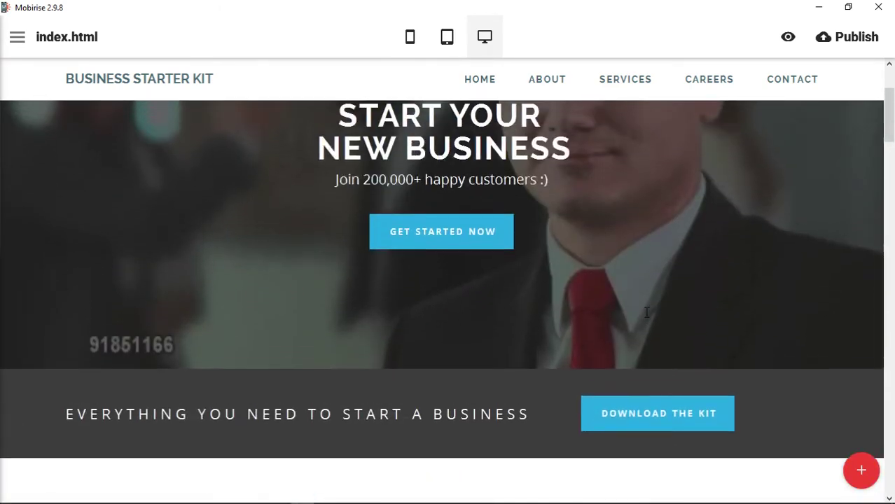
{"action": "scroll", "coordinate": [646, 315], "scroll_direction": "down", "scroll_amount": 15}
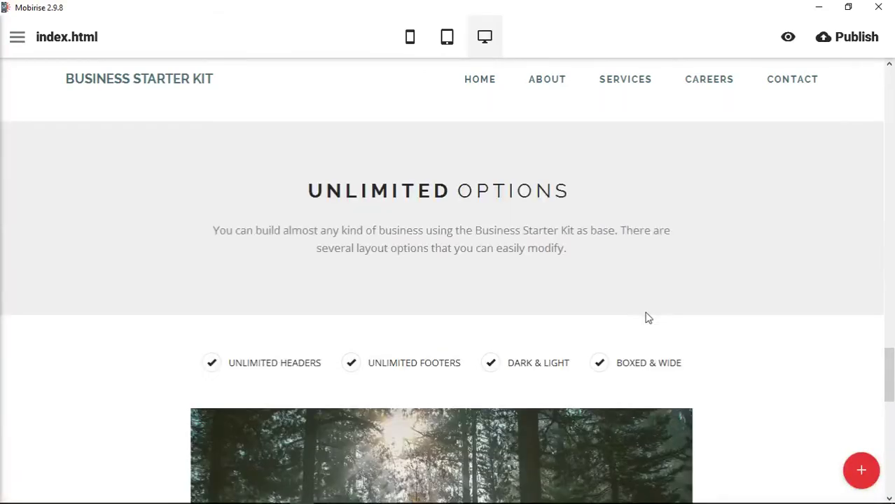
- Open the code of the Unlimited Options block, unlock its HTML for editing and enlarge the HTML area
{"action": "scroll", "coordinate": [646, 316], "scroll_direction": "up", "scroll_amount": 2}
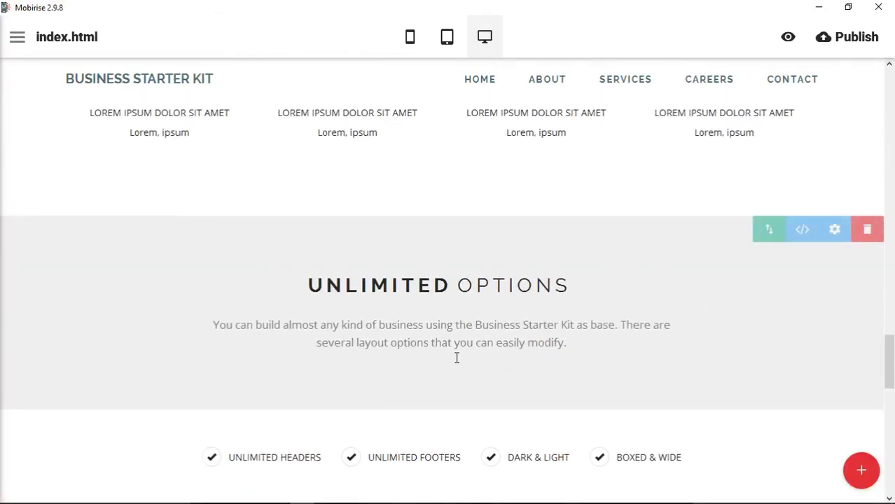
{"action": "left_click", "coordinate": [803, 230]}
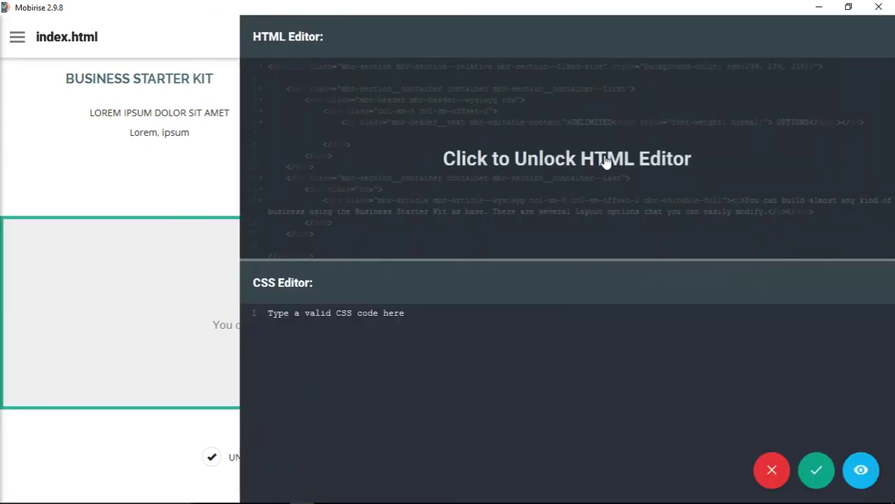
{"action": "left_click", "coordinate": [654, 291]}
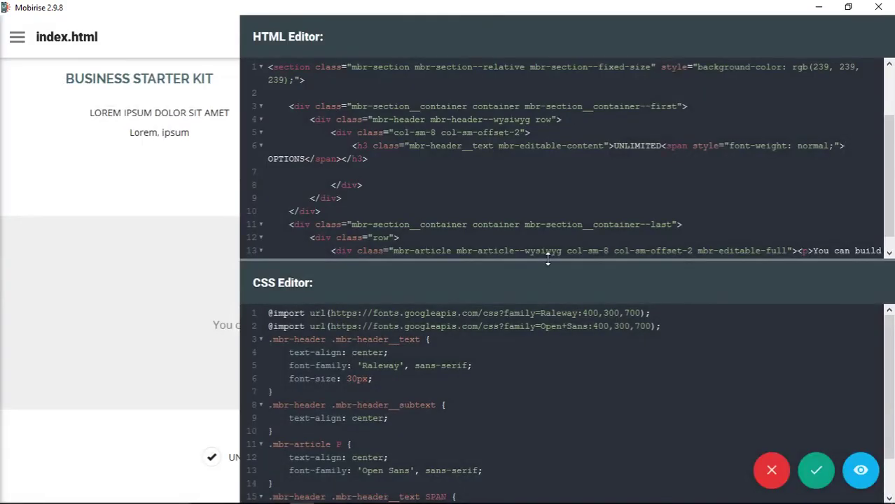
{"action": "left_click_drag", "start_coordinate": [547, 259], "coordinate": [554, 369]}
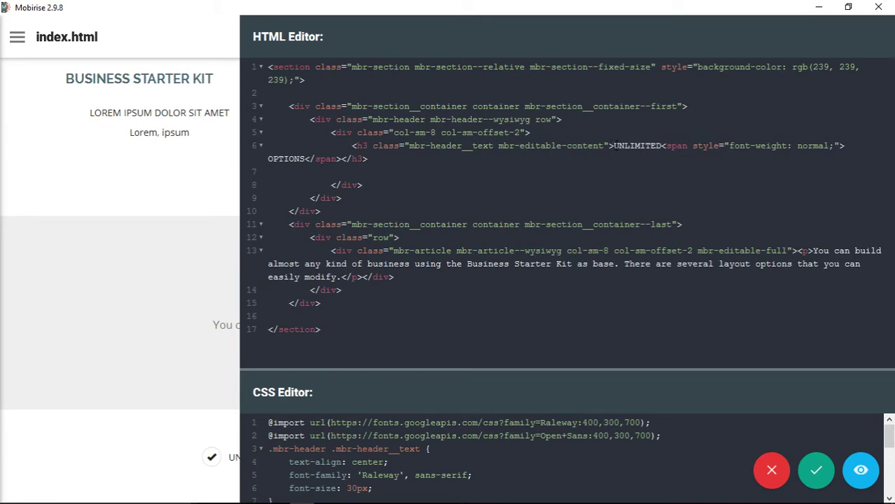
- Examine the heading text and the mbr-editable-content and mbr-editable-full classes in the Unlimited Options HTML
{"action": "left_click_drag", "start_coordinate": [614, 146], "coordinate": [661, 146]}
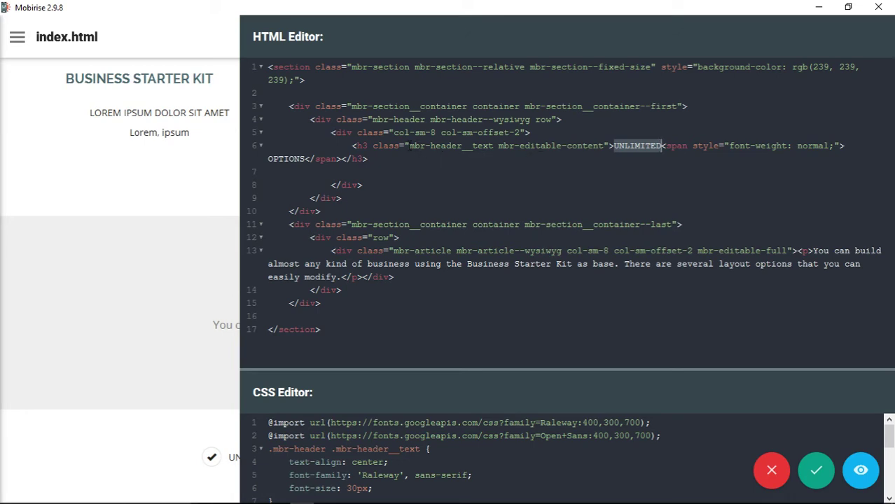
{"action": "left_click_drag", "start_coordinate": [409, 146], "coordinate": [605, 146]}
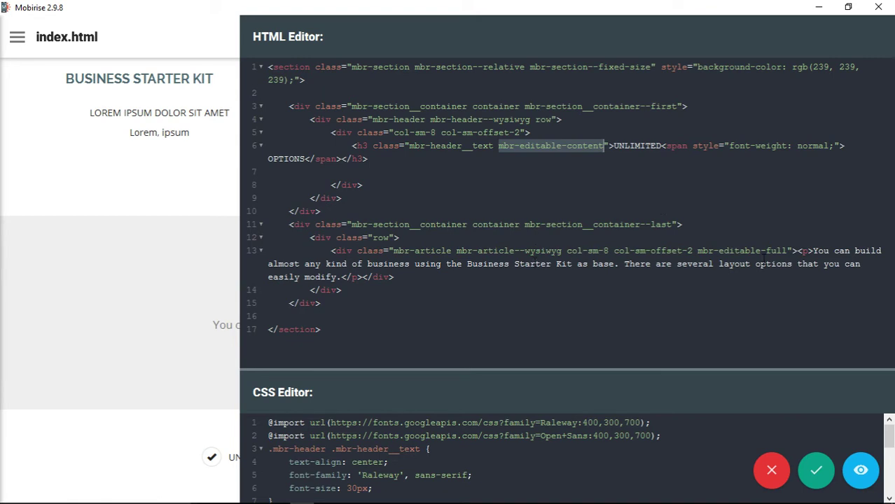
{"action": "left_click_drag", "start_coordinate": [698, 251], "coordinate": [787, 251]}
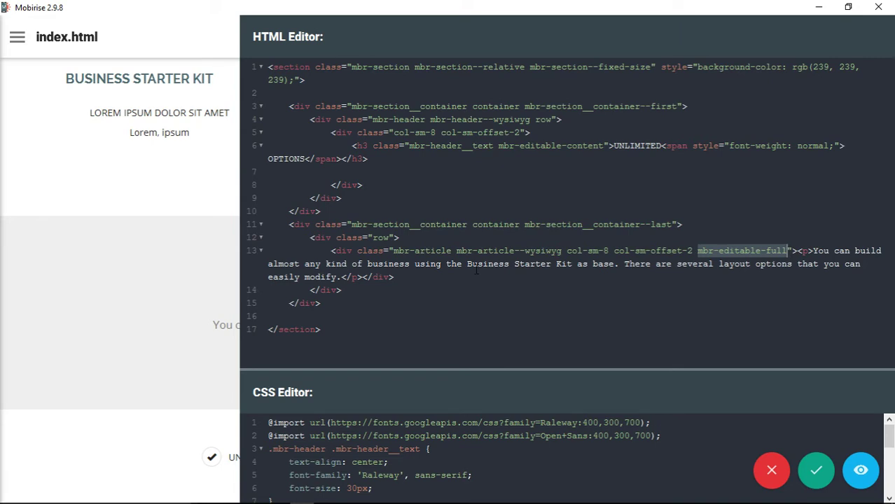
{"action": "left_click", "coordinate": [536, 289]}
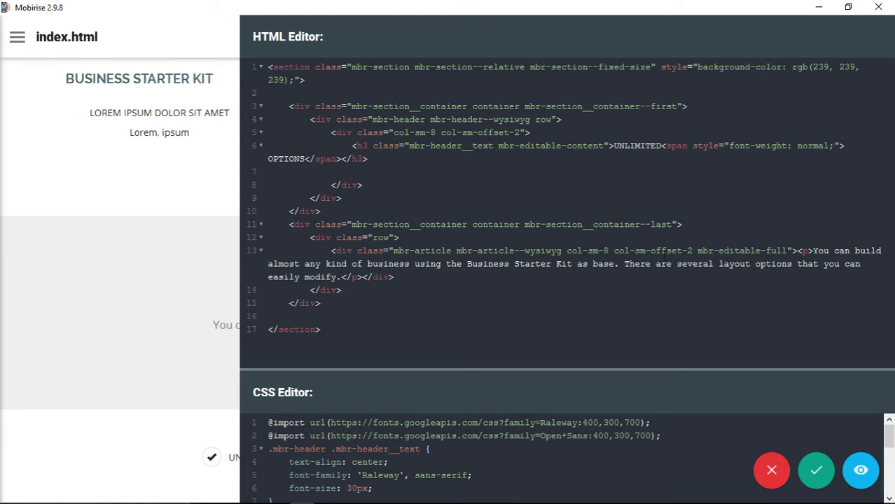
{"action": "left_click_drag", "start_coordinate": [699, 254], "coordinate": [767, 251]}
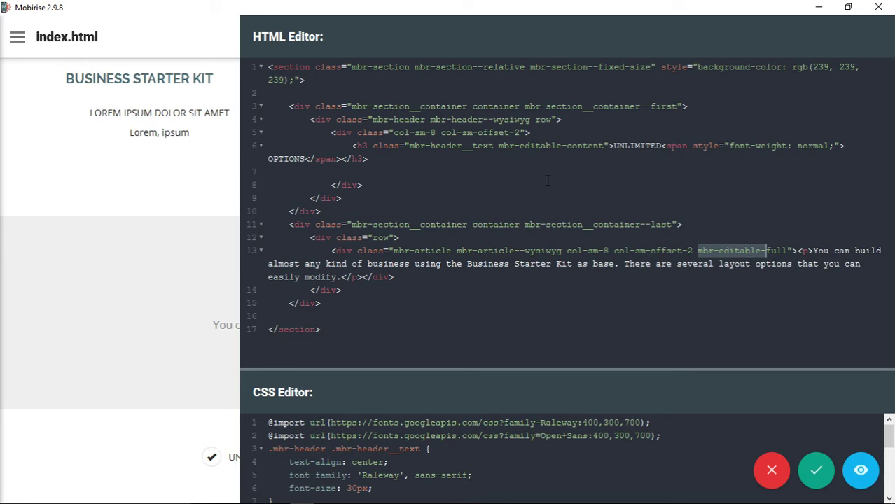
{"action": "left_click_drag", "start_coordinate": [498, 146], "coordinate": [601, 146]}
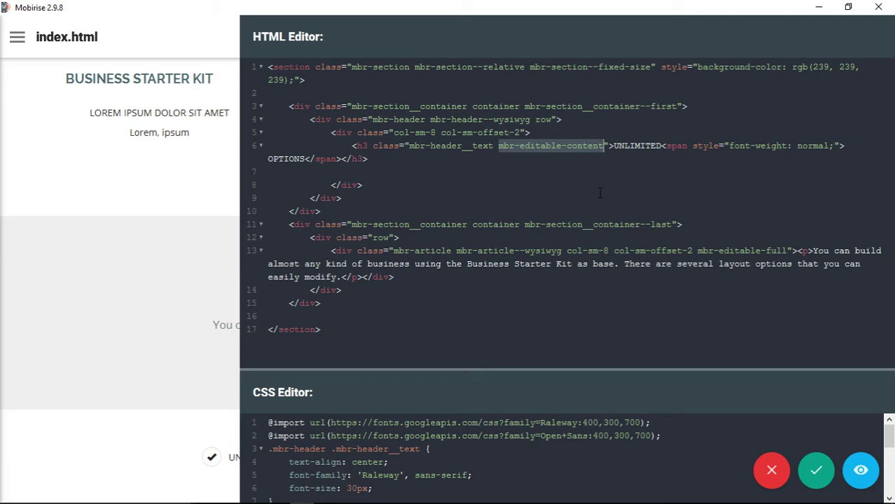
- Apply the Unlimited Options block's code and return to the page
{"action": "right_click", "coordinate": [553, 145]}
{"action": "left_click", "coordinate": [573, 149]}
{"action": "left_click", "coordinate": [816, 470]}
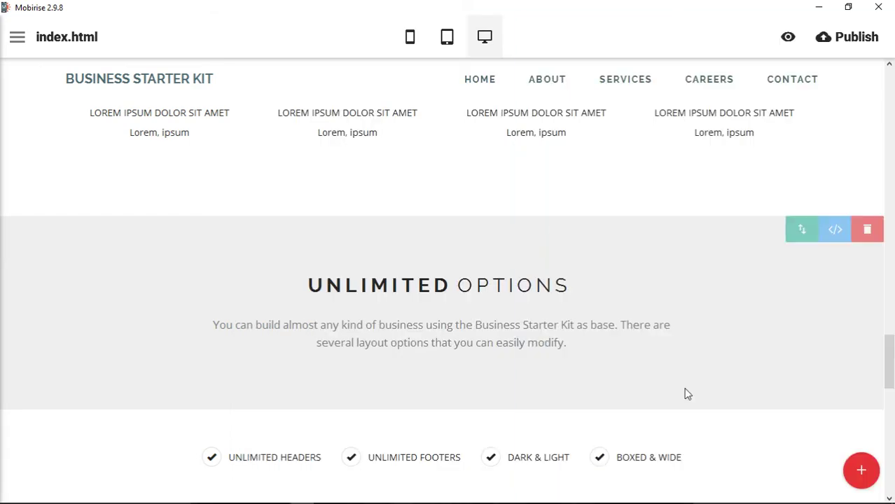
- Select the Key Features block's heading and subheading on the page, and open the block's code
{"action": "scroll", "coordinate": [687, 394], "scroll_direction": "down", "scroll_amount": 10}
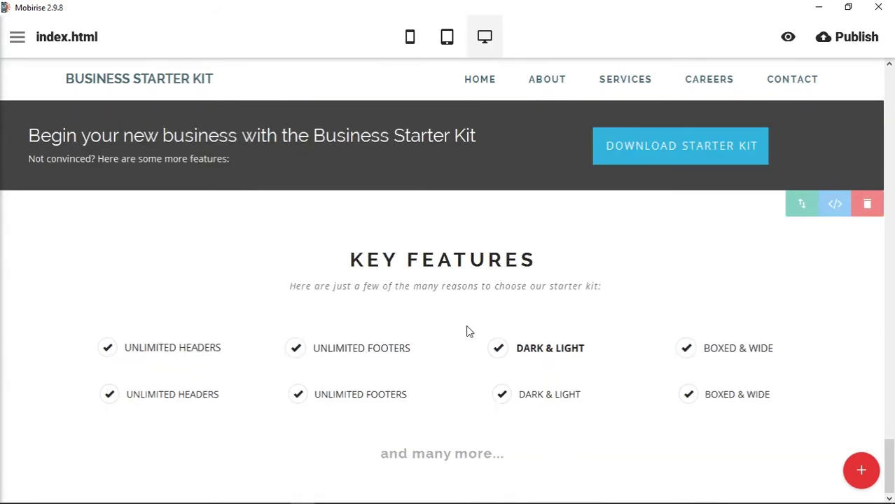
{"action": "left_click", "coordinate": [434, 259]}
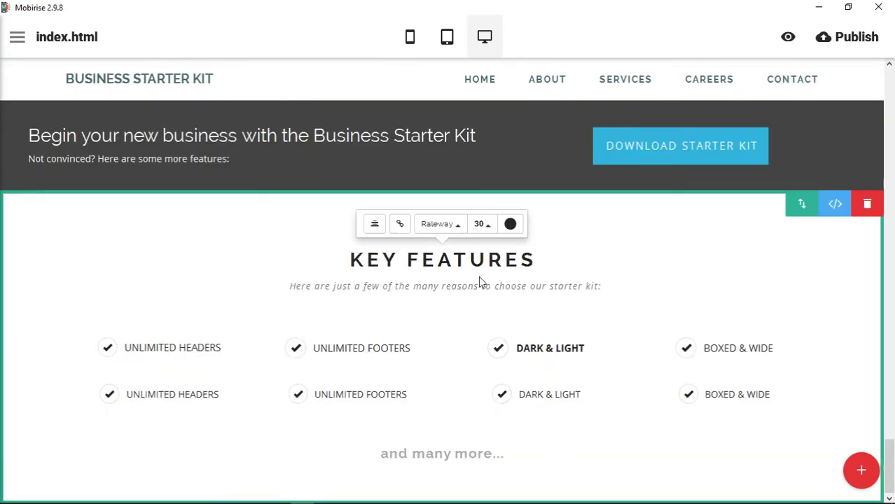
{"action": "left_click", "coordinate": [479, 288]}
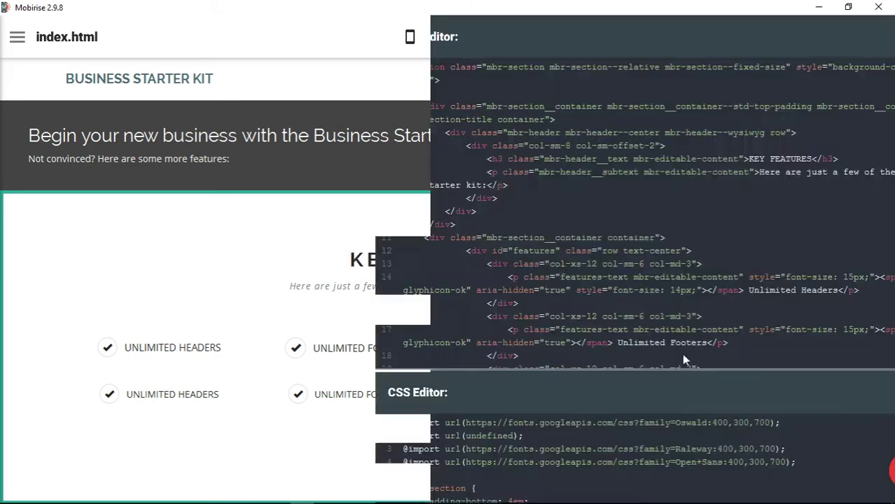
- Examine the Key Features HTML from the title down to "and many more...", highlighting the opening tag of the features container
{"action": "scroll", "coordinate": [463, 252], "scroll_direction": "down", "scroll_amount": 3}
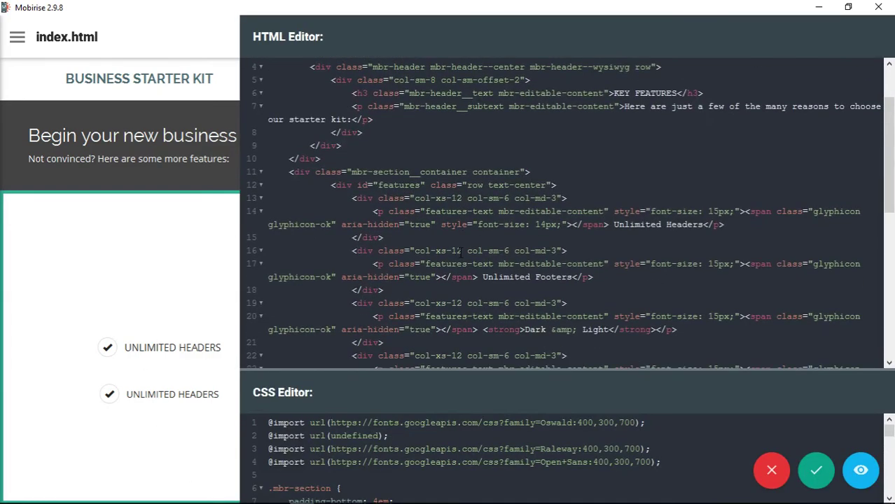
{"action": "scroll", "coordinate": [462, 251], "scroll_direction": "up", "scroll_amount": 3}
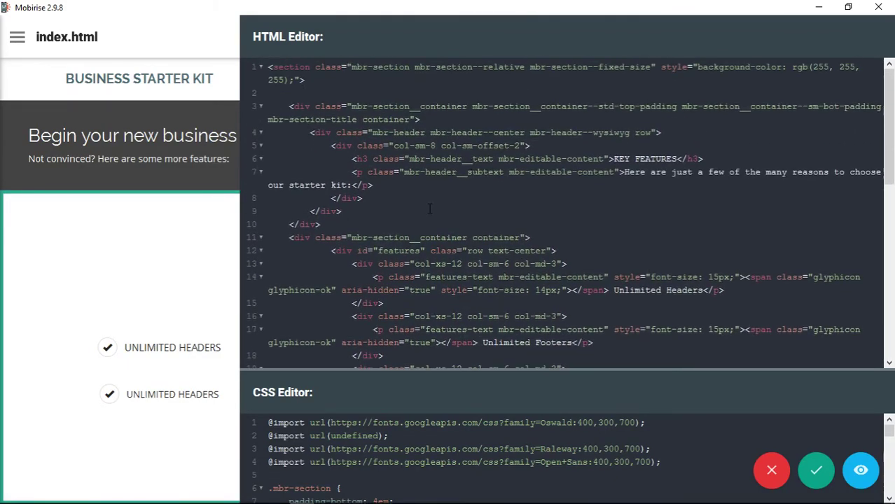
{"action": "left_click_drag", "start_coordinate": [289, 238], "coordinate": [551, 239]}
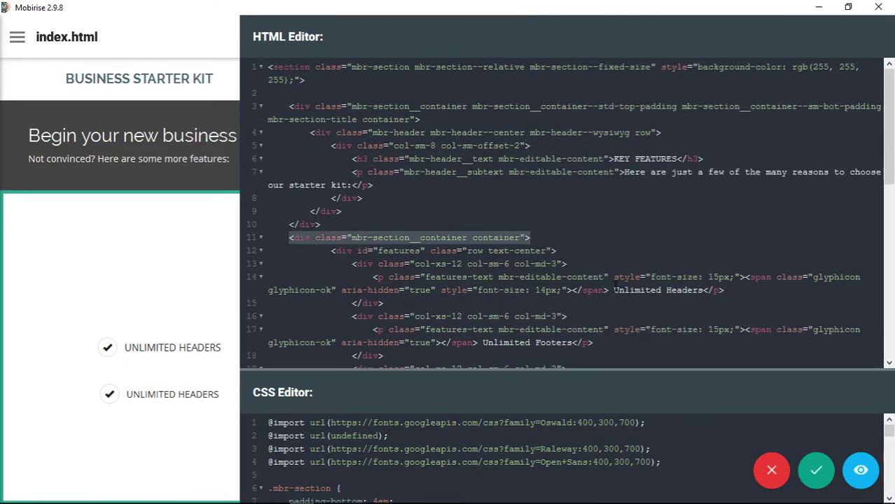
{"action": "scroll", "coordinate": [604, 262], "scroll_direction": "down", "scroll_amount": 7}
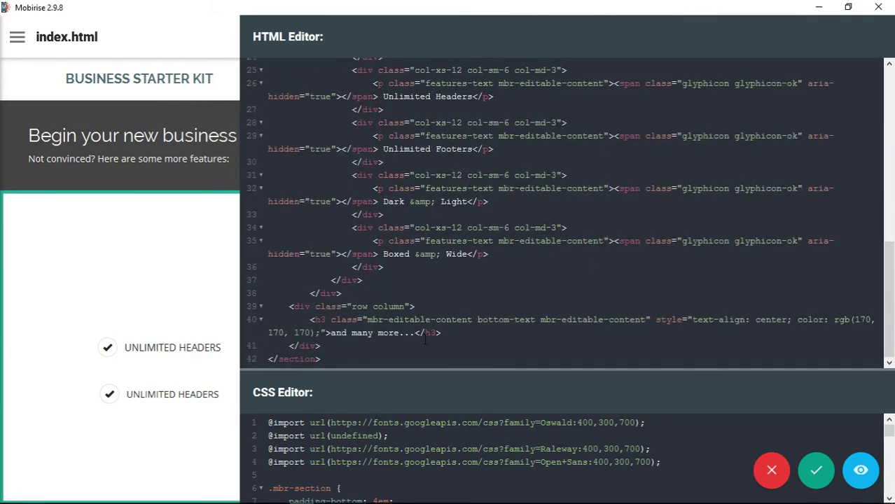
{"action": "scroll", "coordinate": [472, 214], "scroll_direction": "up", "scroll_amount": 6}
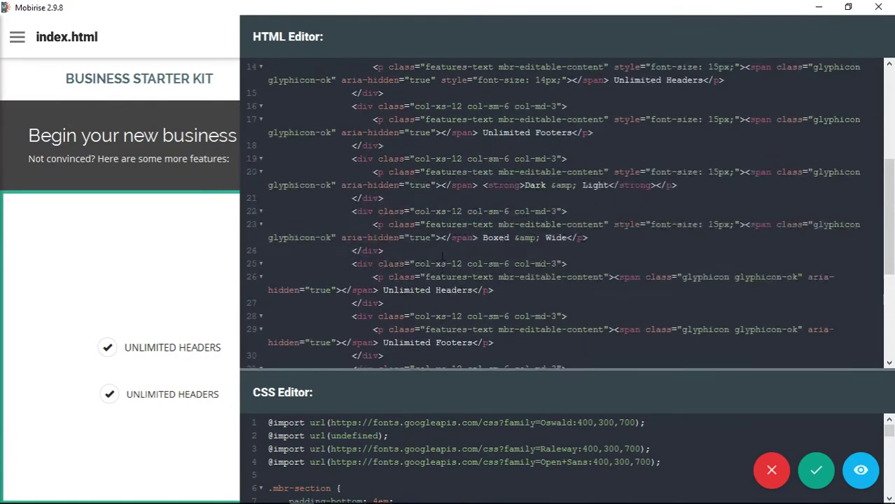
{"action": "scroll", "coordinate": [442, 253], "scroll_direction": "up", "scroll_amount": 1}
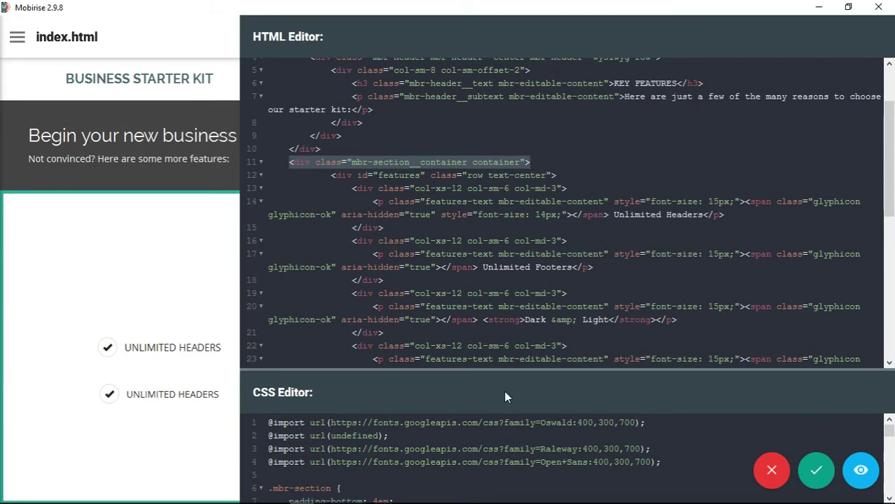
- Highlight the mbr-editable-content class of the first Unlimited Headers item in the HTML and apply the block's code
{"action": "scroll", "coordinate": [552, 255], "scroll_direction": "down", "scroll_amount": 5}
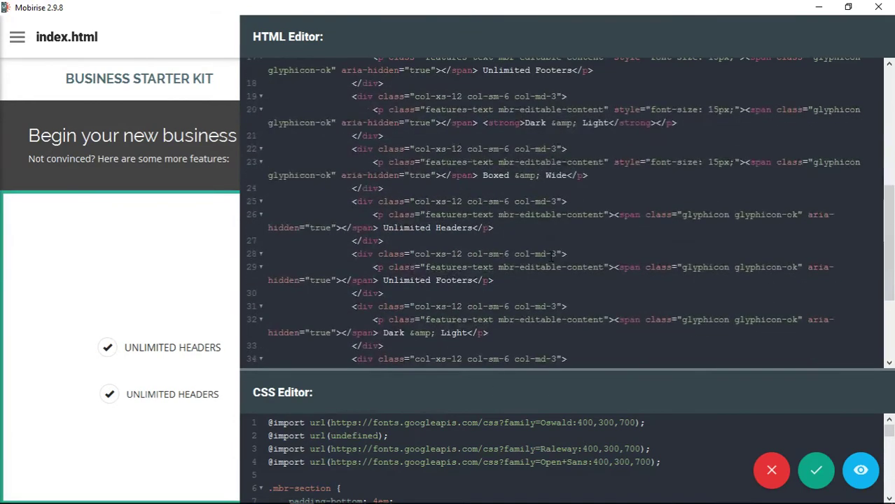
{"action": "scroll", "coordinate": [553, 255], "scroll_direction": "up", "scroll_amount": 4}
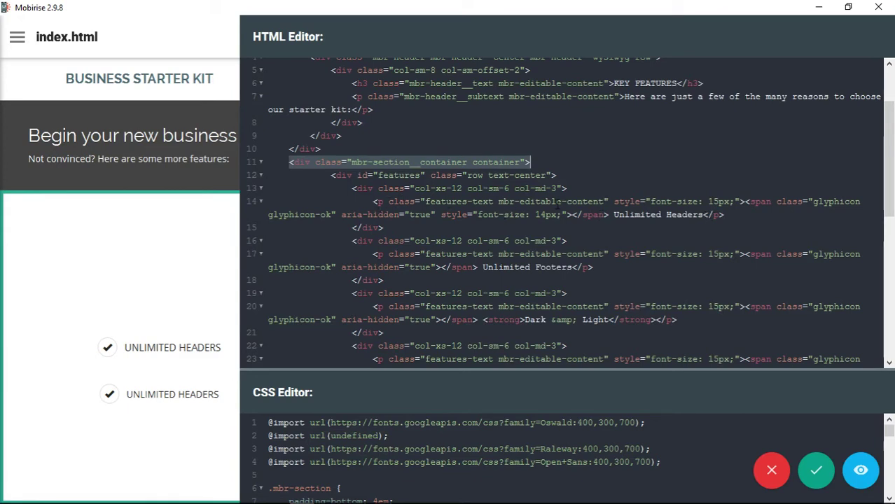
{"action": "left_click_drag", "start_coordinate": [498, 202], "coordinate": [605, 202]}
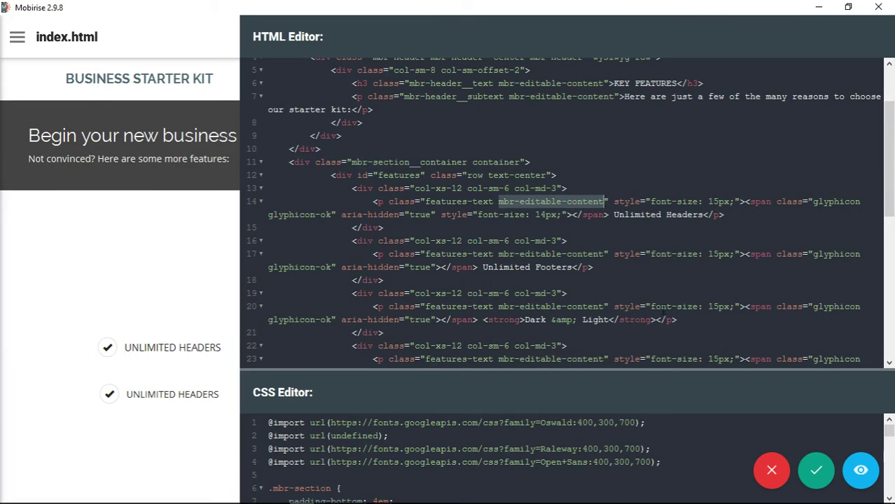
{"action": "left_click", "coordinate": [816, 470]}
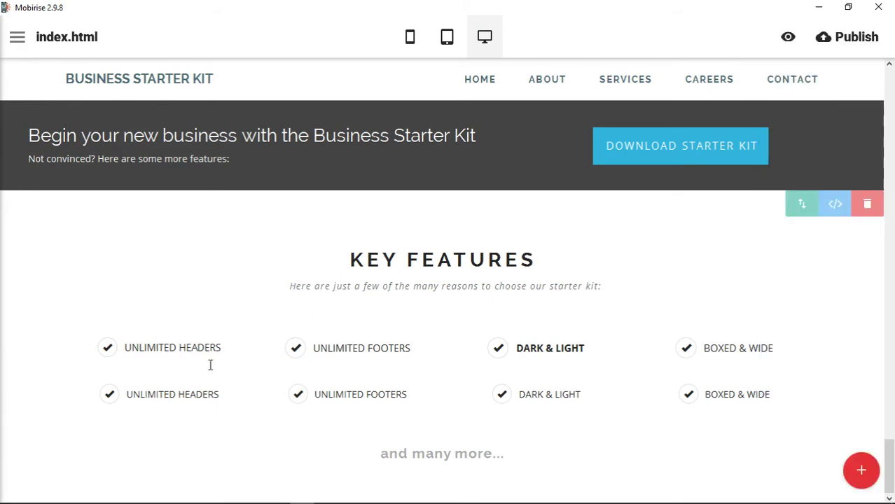
- Change the font of the first Unlimited Headers item in Key Features to Lato and finally to PT Sans
{"action": "left_click", "coordinate": [167, 348]}
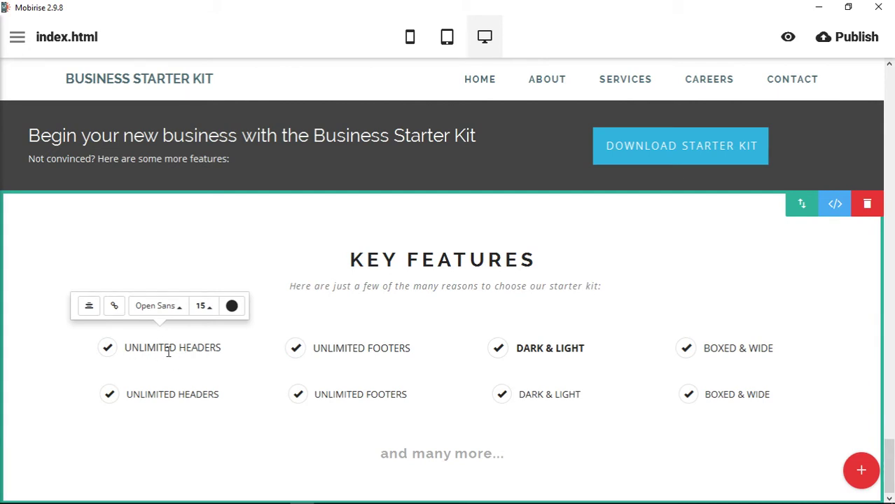
{"action": "left_click", "coordinate": [168, 308]}
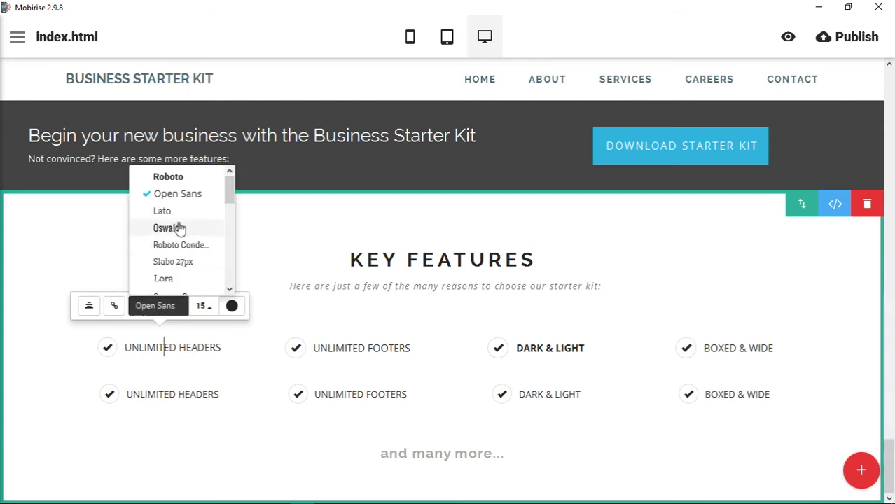
{"action": "left_click", "coordinate": [175, 211]}
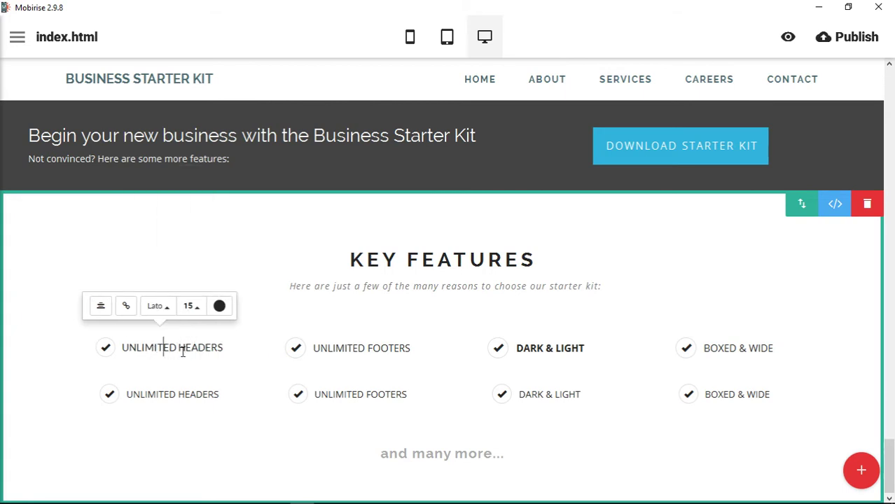
{"action": "left_click", "coordinate": [163, 310]}
{"action": "scroll", "coordinate": [174, 255], "scroll_direction": "down", "scroll_amount": 3}
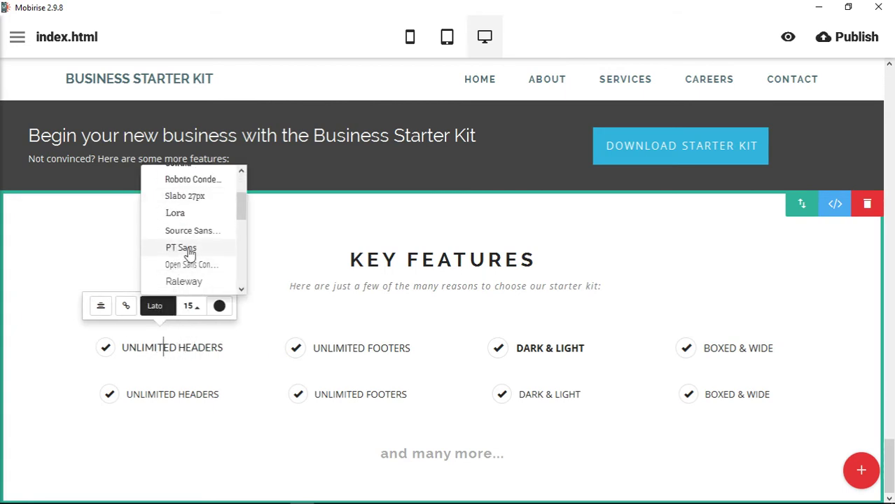
{"action": "left_click", "coordinate": [168, 249]}
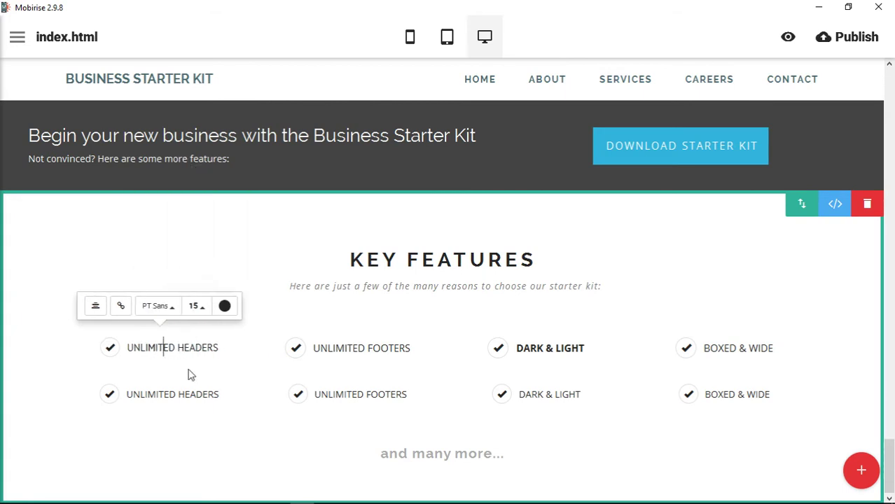
- Colour the first Unlimited Headers item in Key Features muted blue
{"action": "left_click", "coordinate": [224, 306]}
{"action": "left_click", "coordinate": [276, 352]}
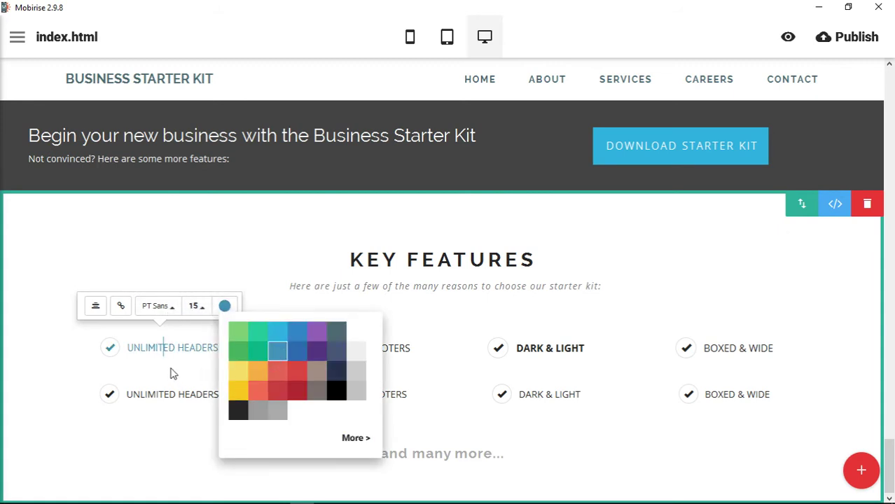
{"action": "left_click", "coordinate": [370, 36]}
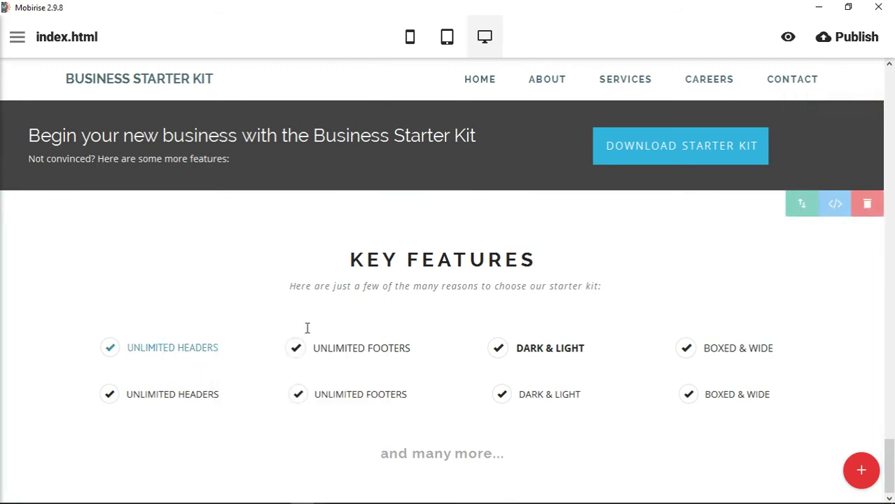
- Open the link settings for the first Unlimited Headers item in Key Features and choose index.html as the target page
{"action": "left_click", "coordinate": [188, 350]}
{"action": "left_click", "coordinate": [171, 308]}
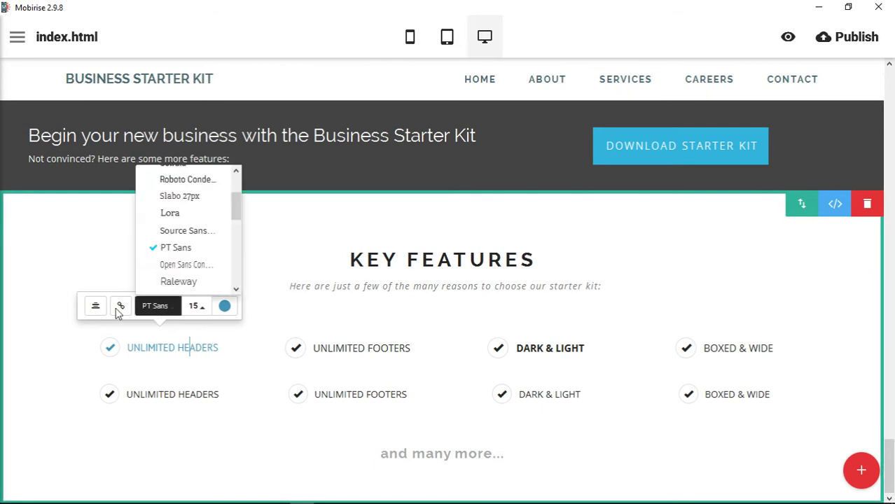
{"action": "left_click", "coordinate": [122, 312]}
{"action": "left_click", "coordinate": [160, 348]}
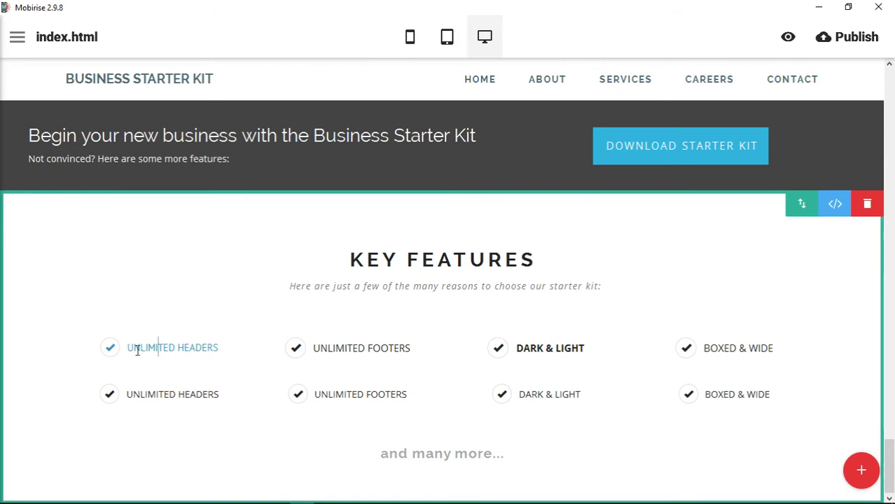
{"action": "left_click", "coordinate": [124, 313]}
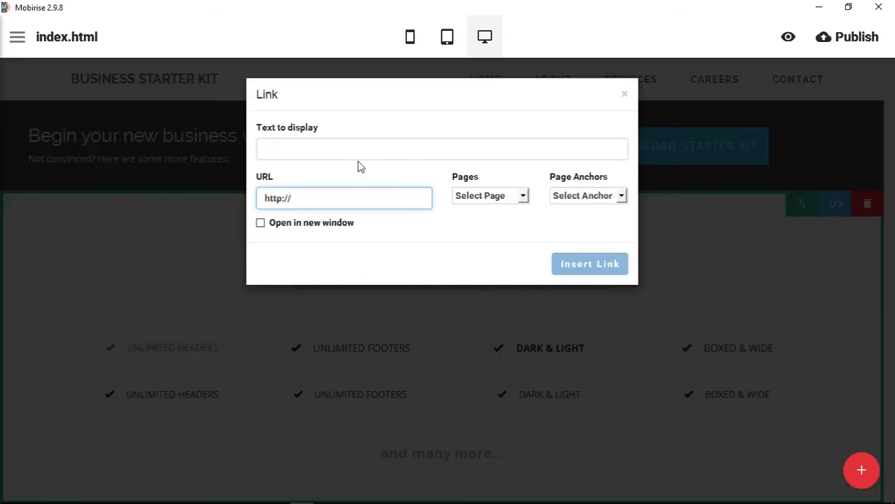
{"action": "left_click", "coordinate": [480, 200]}
{"action": "left_click", "coordinate": [479, 220]}
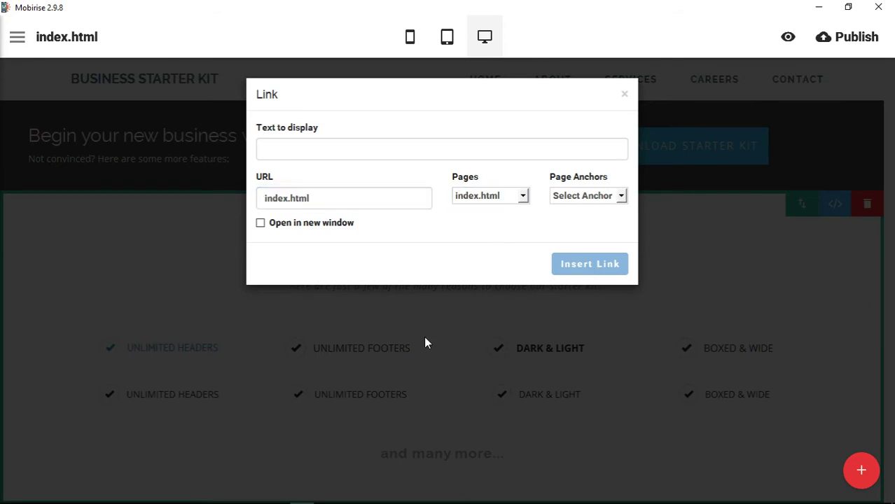
{"action": "left_click", "coordinate": [386, 196]}
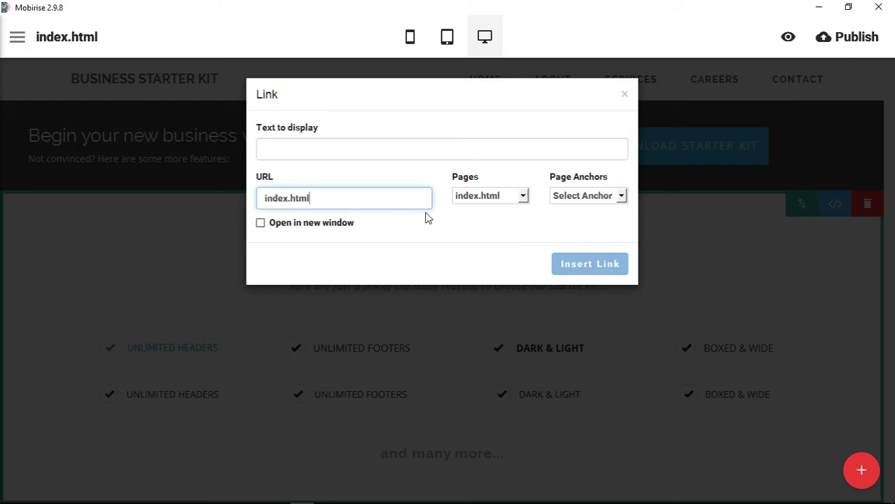
- Choose #msg-box1-4 as the link's page anchor and close the link settings without inserting the link
{"action": "left_click", "coordinate": [475, 198]}
{"action": "left_click", "coordinate": [502, 219]}
{"action": "left_click", "coordinate": [595, 196]}
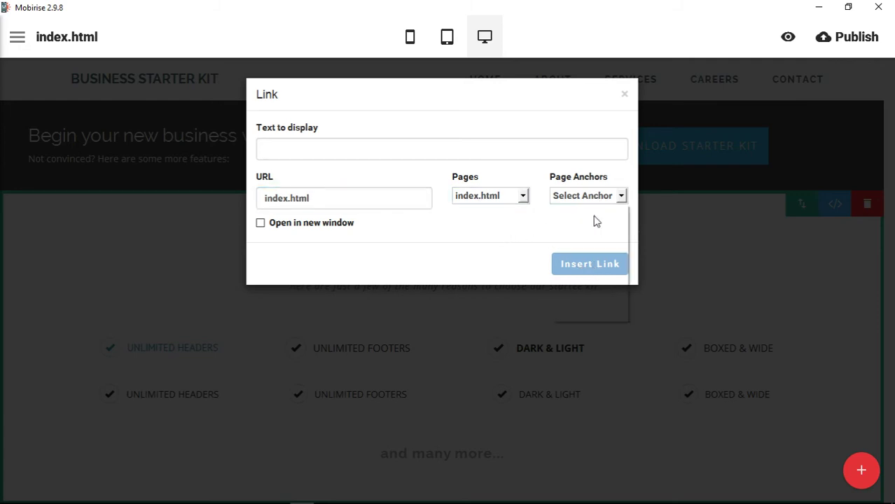
{"action": "left_click", "coordinate": [587, 244]}
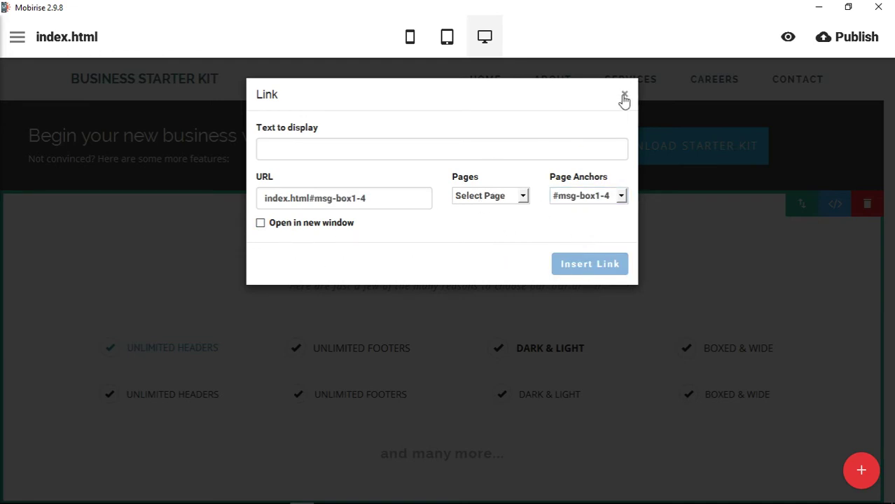
{"action": "left_click", "coordinate": [303, 344]}
- Set the font of the first Unlimited Headers item in Key Features to Lora
{"action": "left_click", "coordinate": [185, 348]}
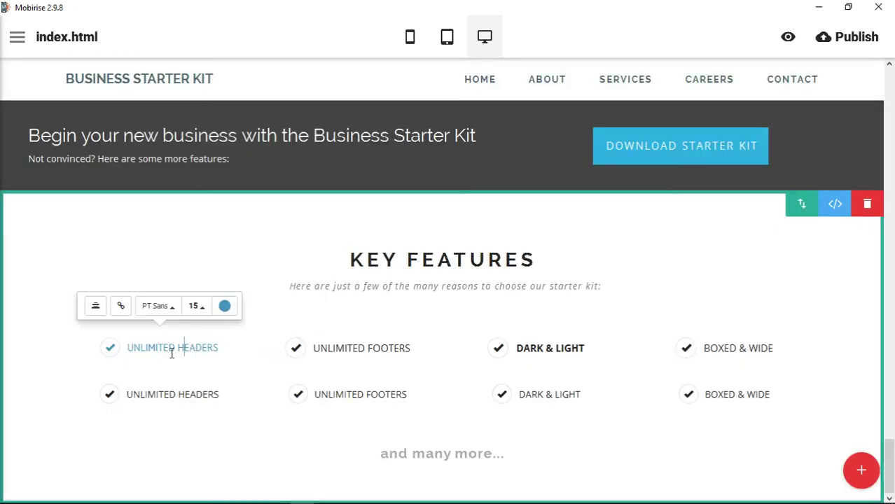
{"action": "left_click", "coordinate": [157, 308]}
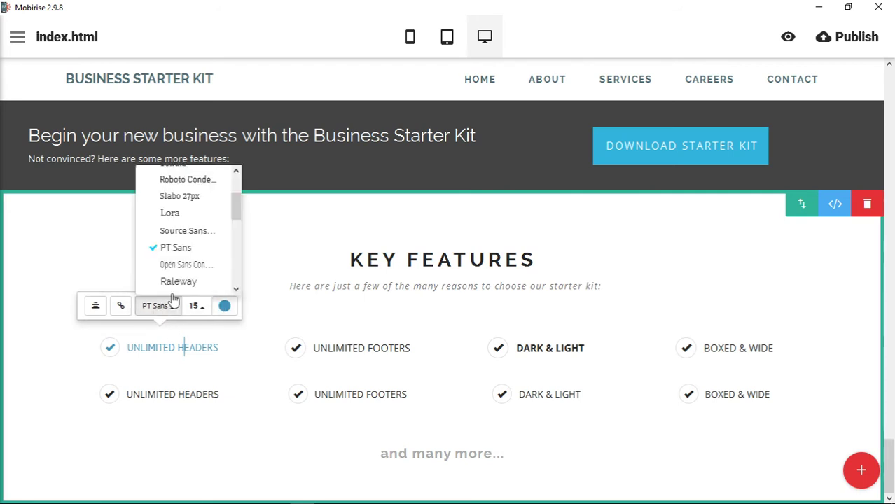
{"action": "left_click", "coordinate": [180, 214]}
- Cycle the first Unlimited Headers item through the text alignments, including right and left, ending on centred
{"action": "left_click", "coordinate": [100, 307]}
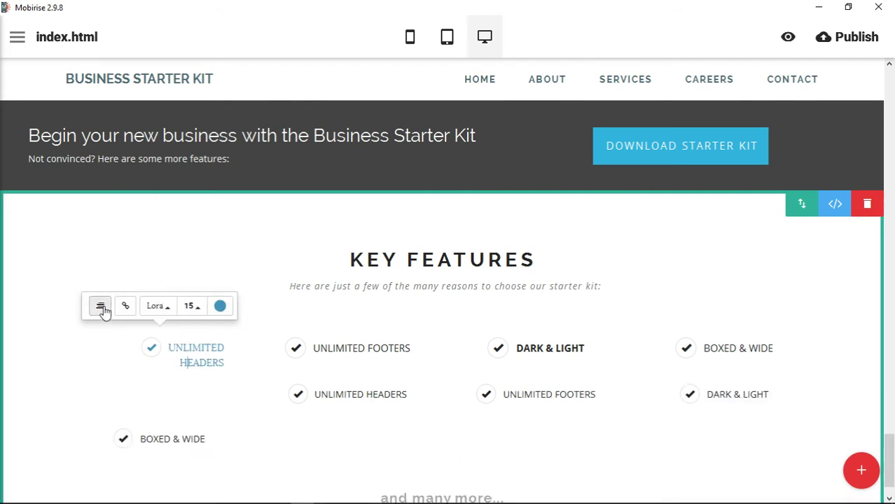
{"action": "left_click", "coordinate": [100, 307]}
{"action": "left_click", "coordinate": [100, 307]}
{"action": "left_click", "coordinate": [100, 307]}
{"action": "left_click", "coordinate": [100, 307]}
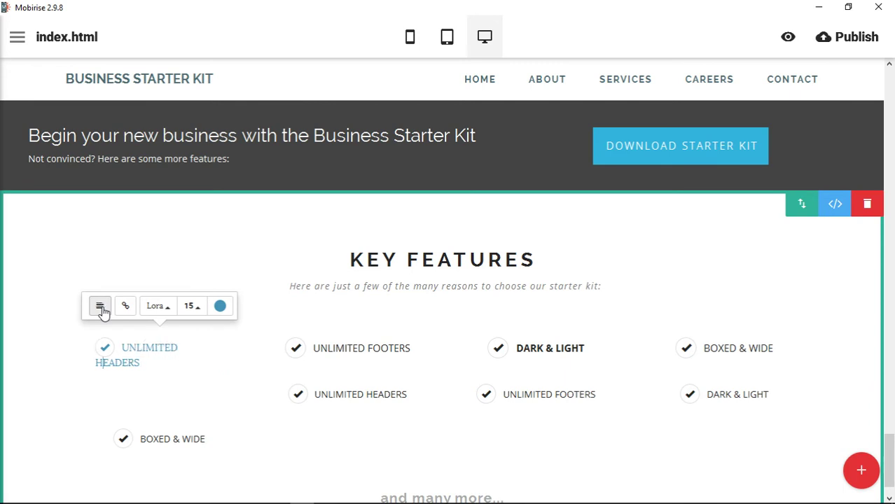
{"action": "left_click", "coordinate": [100, 307]}
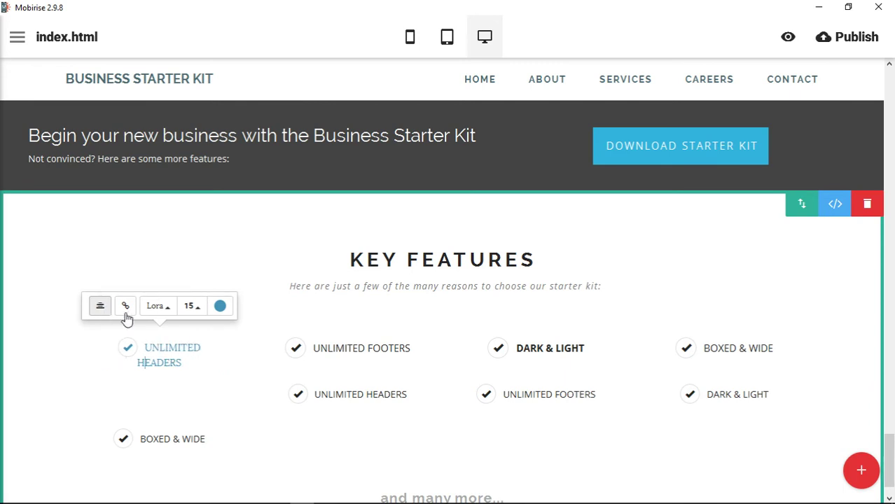
- Colour the first Unlimited Headers item in Key Features dark purple
{"action": "left_click", "coordinate": [220, 310]}
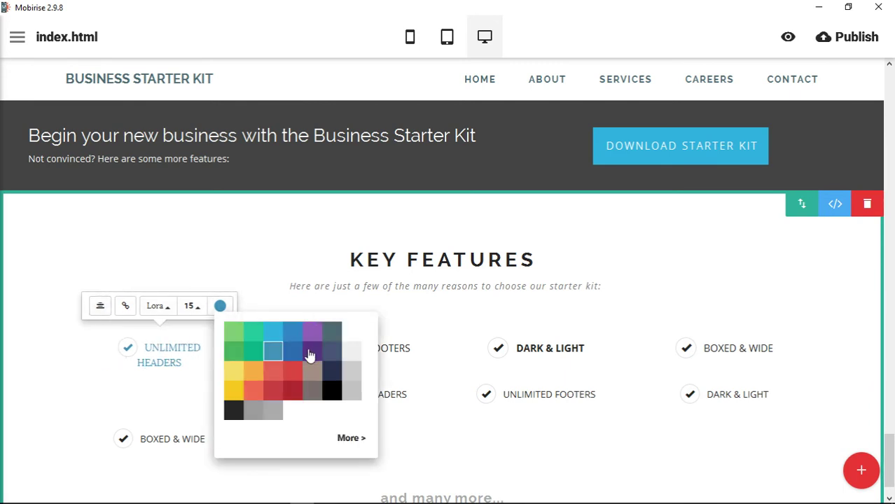
{"action": "left_click", "coordinate": [312, 351]}
{"action": "left_click", "coordinate": [441, 268]}
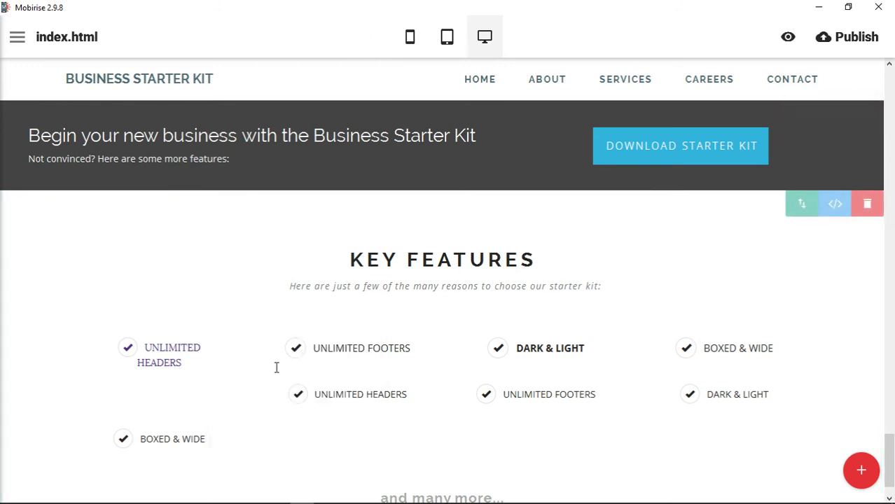
- Change the font of the first Unlimited Headers item to Raleway and deselect it
{"action": "left_click", "coordinate": [160, 362]}
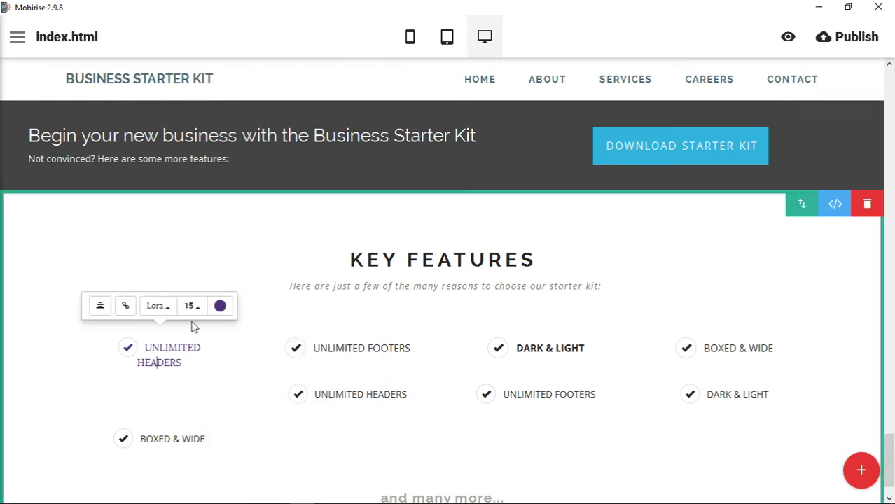
{"action": "left_click", "coordinate": [159, 306]}
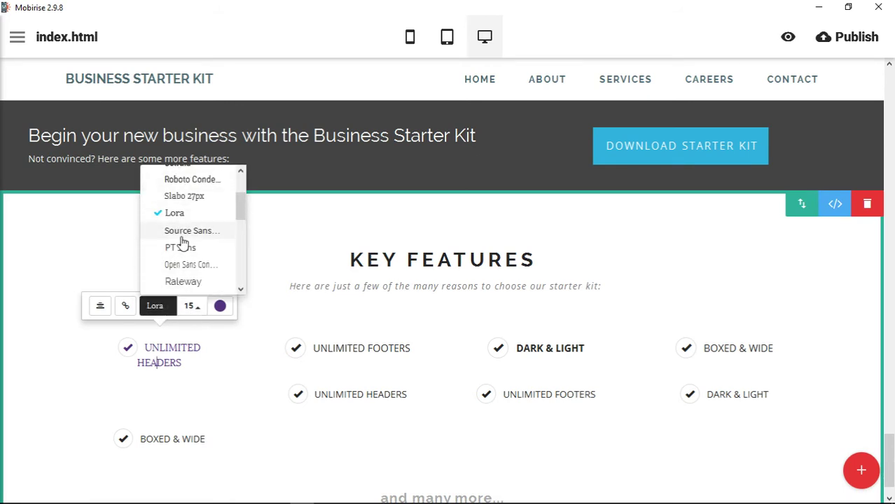
{"action": "left_click", "coordinate": [181, 282]}
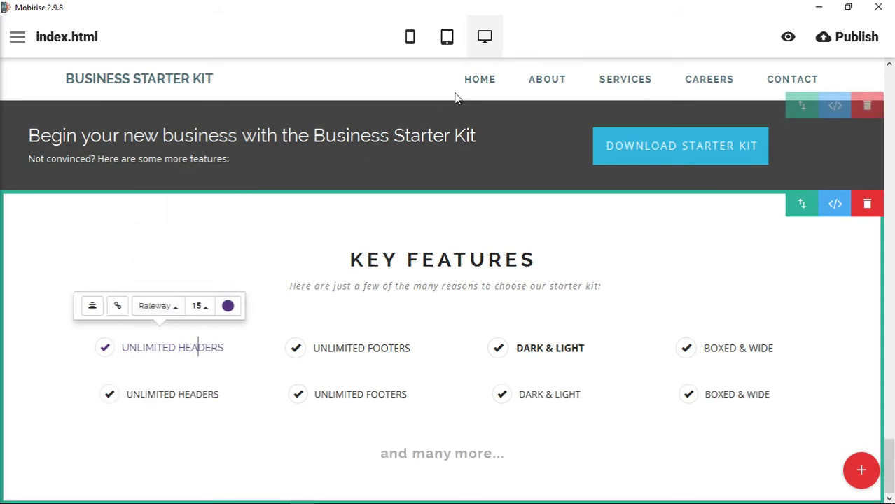
{"action": "left_click", "coordinate": [585, 35]}
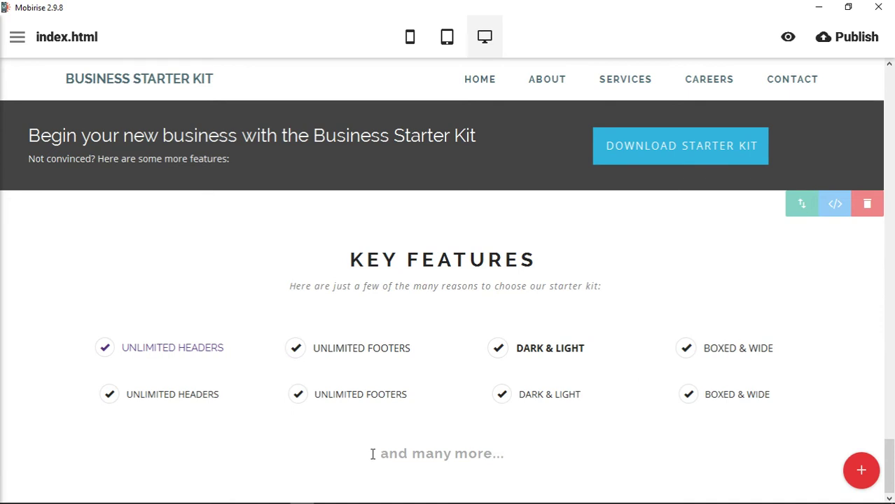
- Replace the closing line "and many more..." below the feature list with "something else here..."
{"action": "left_click_drag", "start_coordinate": [384, 456], "coordinate": [534, 455]}
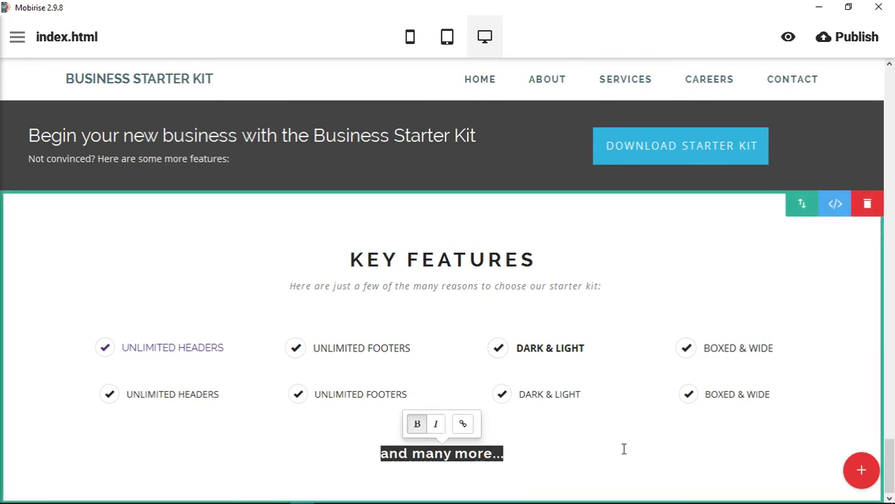
{"action": "type", "text": "something "}
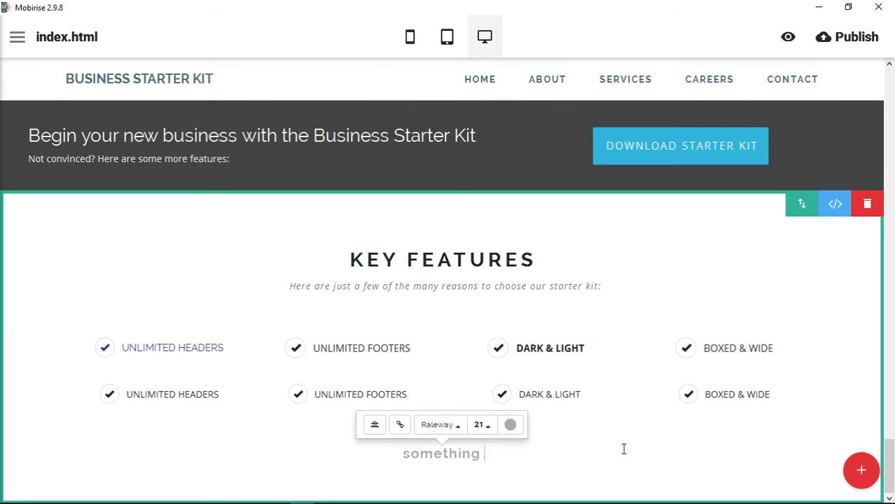
{"action": "type", "text": "else"}
{"action": "type", "text": " here.."}
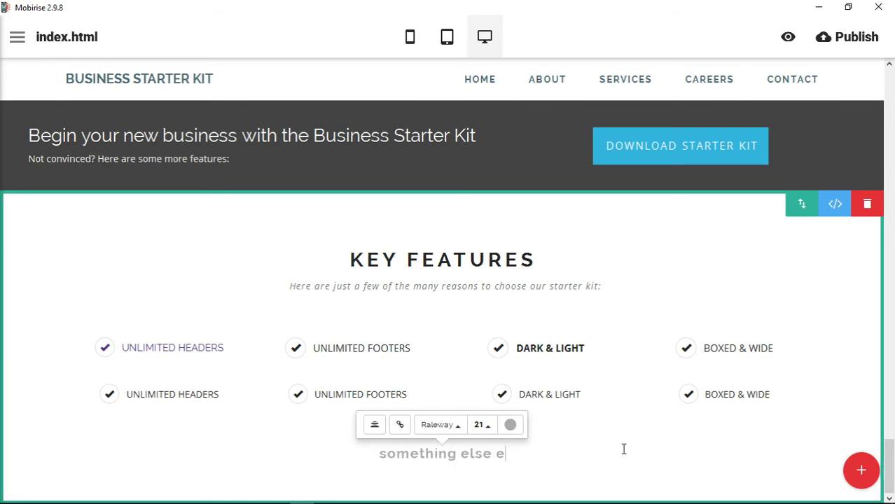
{"action": "type", "text": "."}
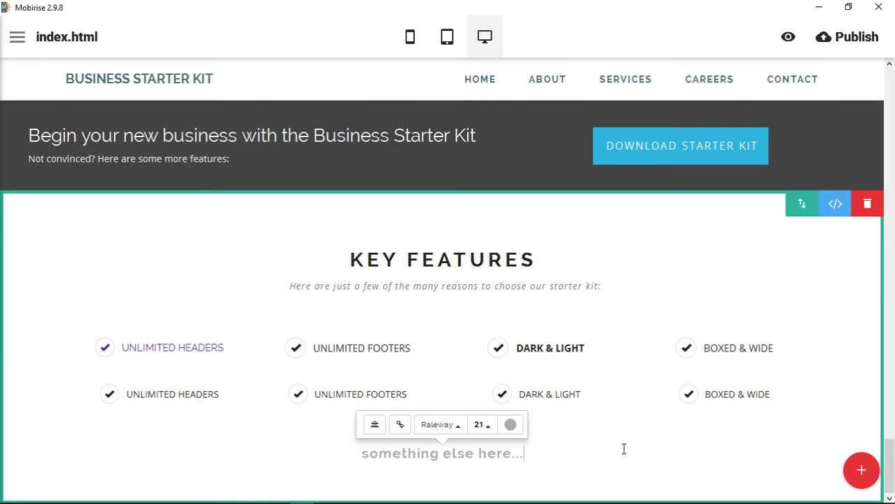
{"action": "left_click", "coordinate": [627, 41]}
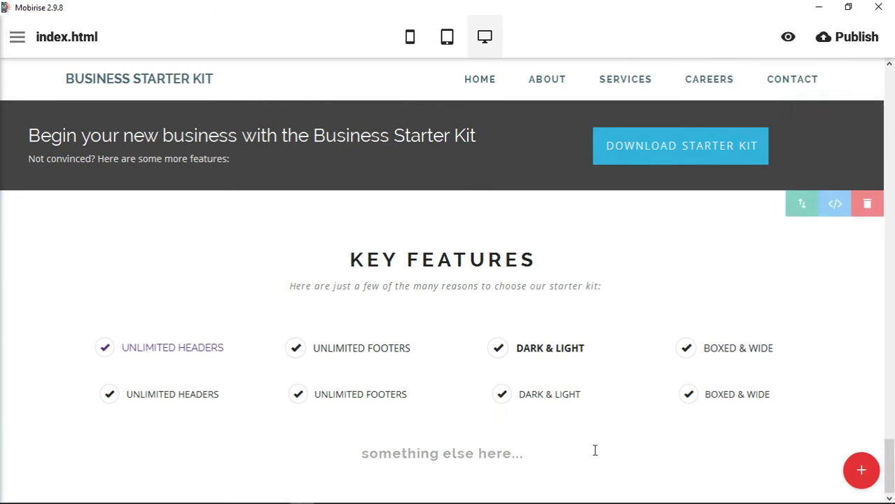
{"action": "left_click", "coordinate": [582, 475]}
{"action": "left_click", "coordinate": [600, 455]}
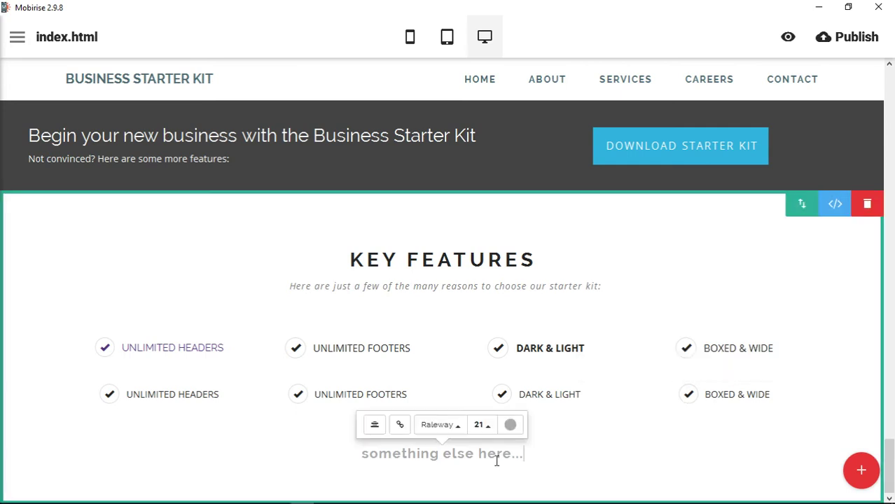
{"action": "left_click", "coordinate": [684, 281]}
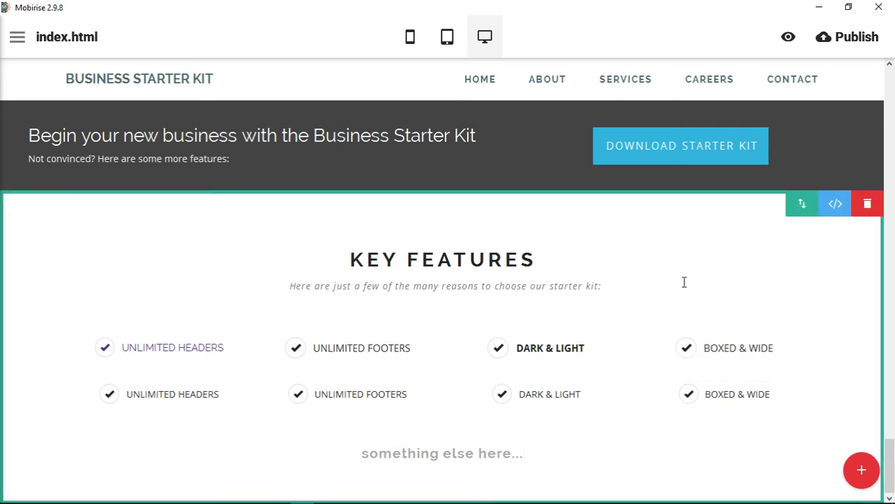
- Open the Key Features block's code and highlight the h3 tag and its bottom-text class on the closing line
{"action": "left_click", "coordinate": [828, 208]}
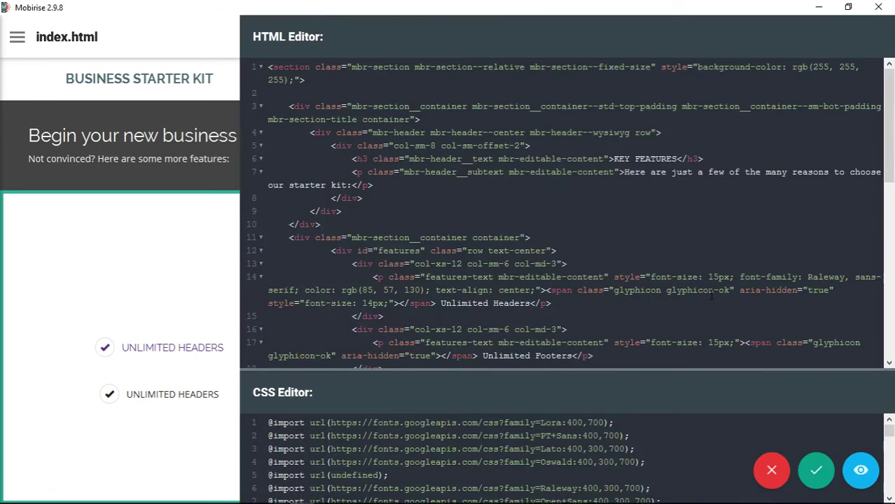
{"action": "scroll", "coordinate": [671, 266], "scroll_direction": "down", "scroll_amount": 6}
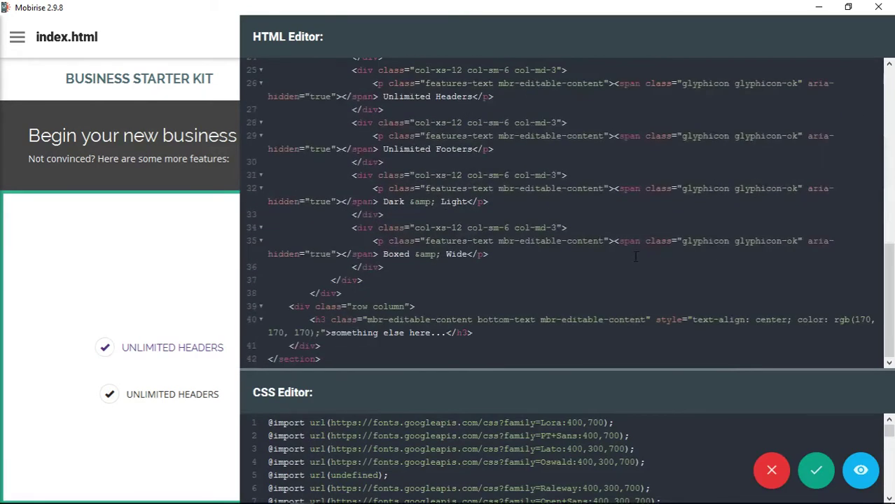
{"action": "double_click", "coordinate": [319, 320]}
{"action": "left_click_drag", "start_coordinate": [477, 320], "coordinate": [537, 320]}
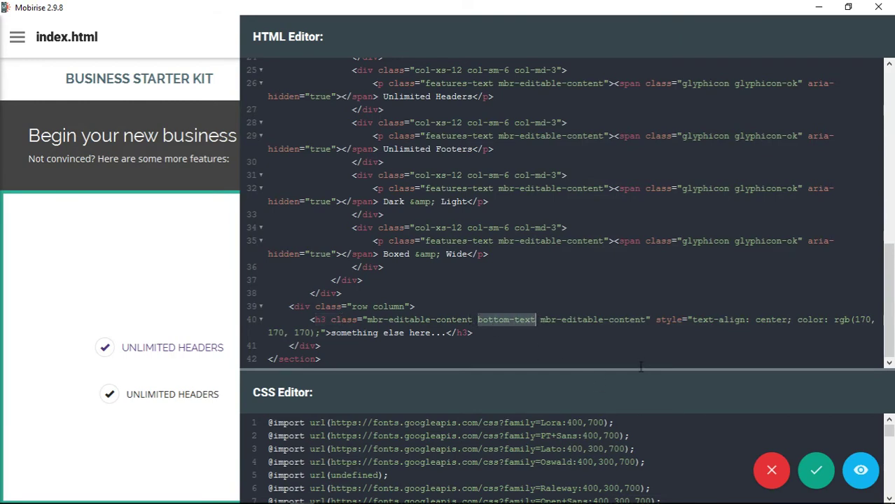
- Enlarge the CSS editor and examine the style rules down to the .bottom-text rule
{"action": "left_click_drag", "start_coordinate": [640, 366], "coordinate": [641, 116]}
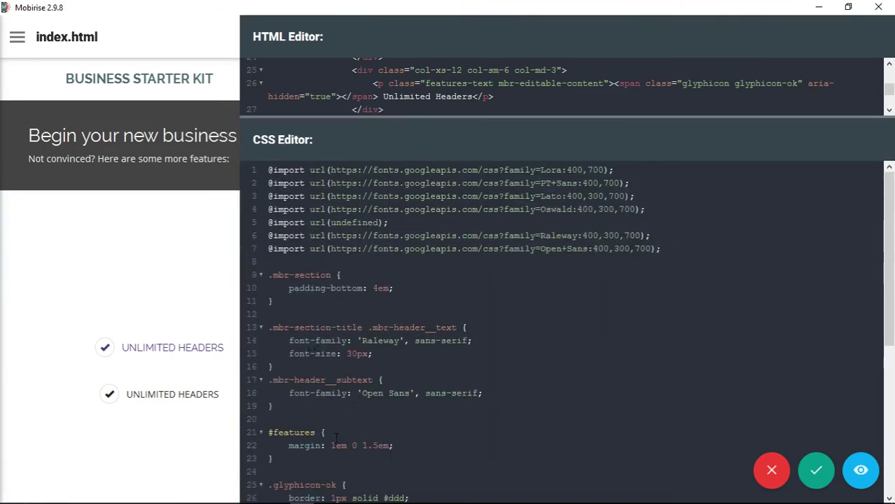
{"action": "scroll", "coordinate": [335, 437], "scroll_direction": "down", "scroll_amount": 6}
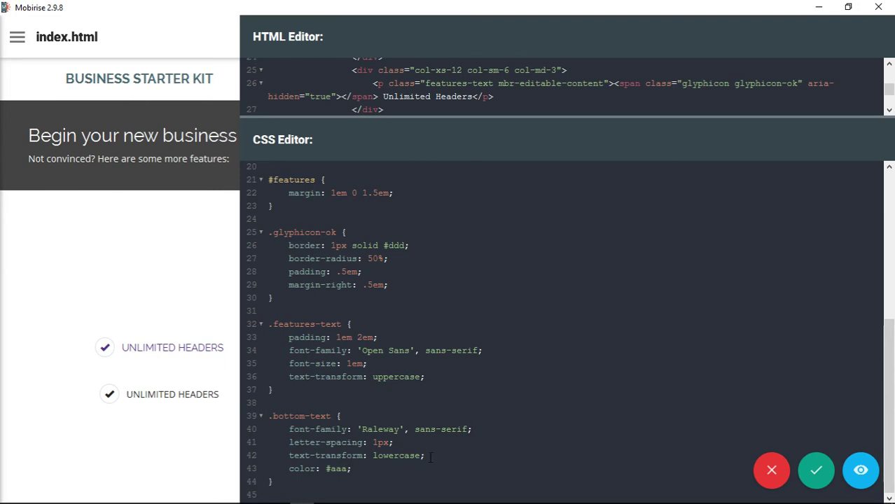
{"action": "scroll", "coordinate": [512, 344], "scroll_direction": "up", "scroll_amount": 1}
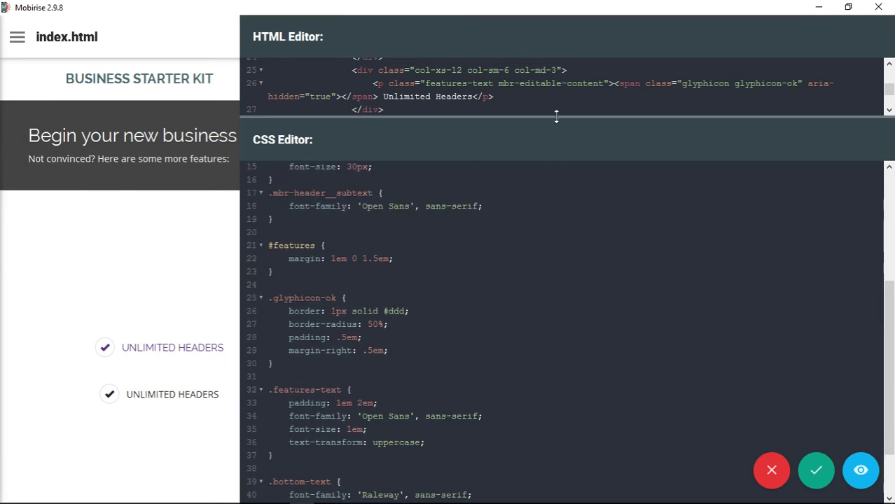
- Enlarge the HTML editor again to examine the closing h3 line's classes, and apply the block's code
{"action": "left_click_drag", "start_coordinate": [555, 115], "coordinate": [537, 322]}
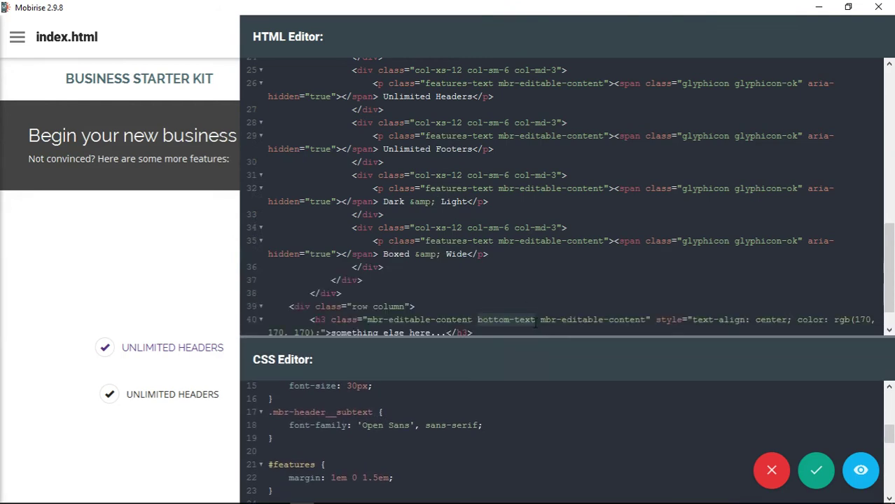
{"action": "scroll", "coordinate": [536, 321], "scroll_direction": "down", "scroll_amount": 1}
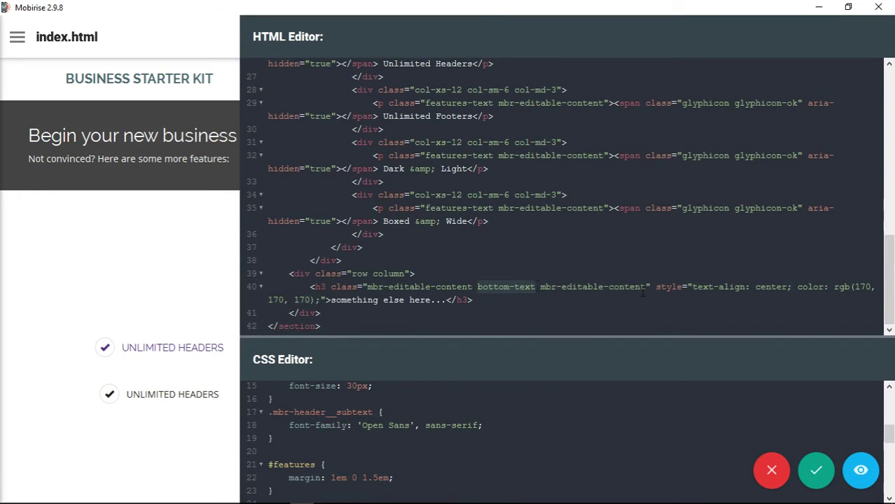
{"action": "left_click", "coordinate": [817, 470]}
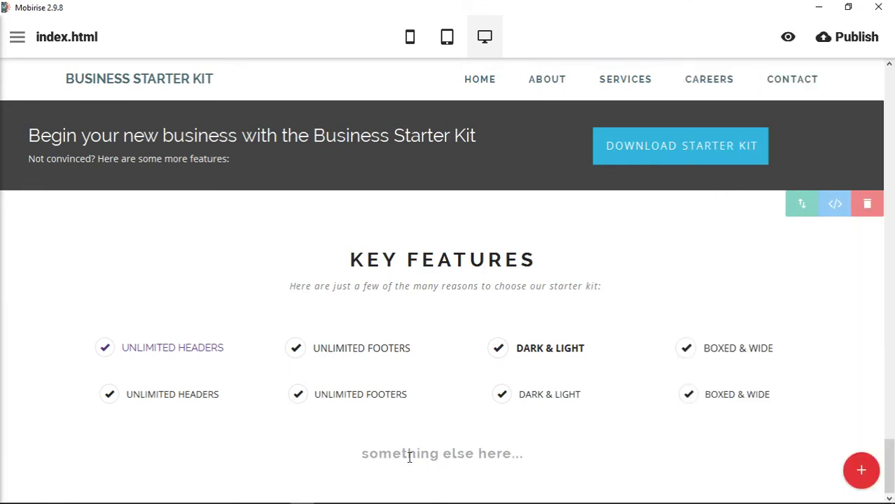
- Select the closing line "something else here..." below the feature list to inspect its text formatting options
{"action": "left_click_drag", "start_coordinate": [365, 454], "coordinate": [531, 460]}
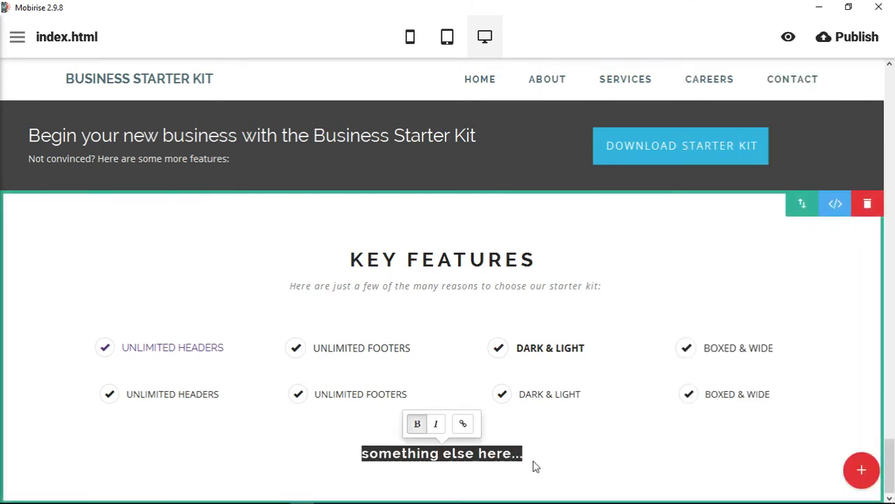
{"action": "left_click", "coordinate": [451, 454]}
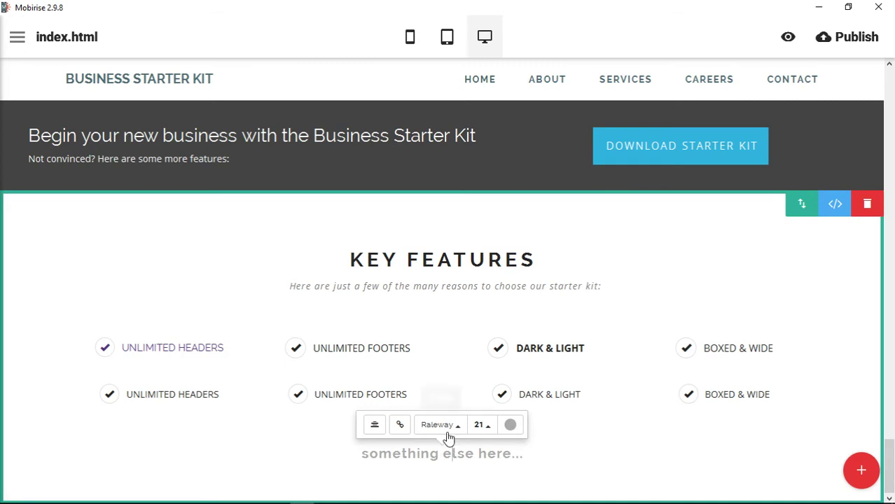
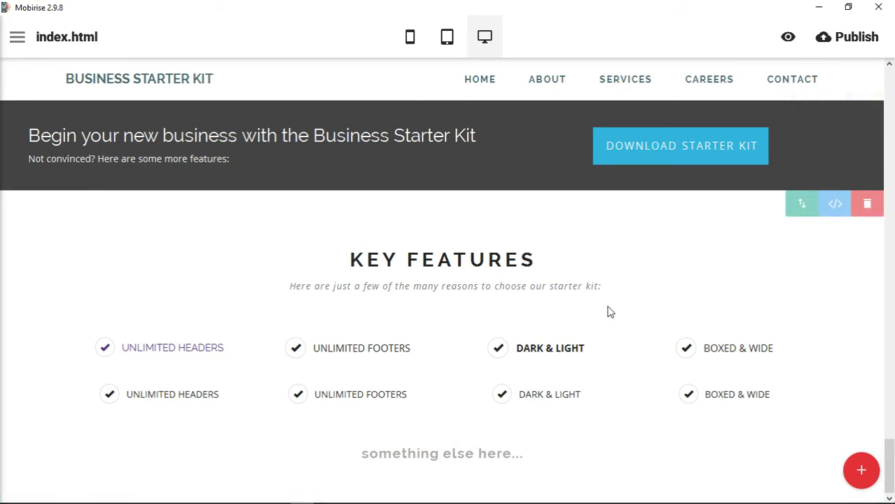
{"action": "left_click_drag", "start_coordinate": [368, 456], "coordinate": [535, 458]}
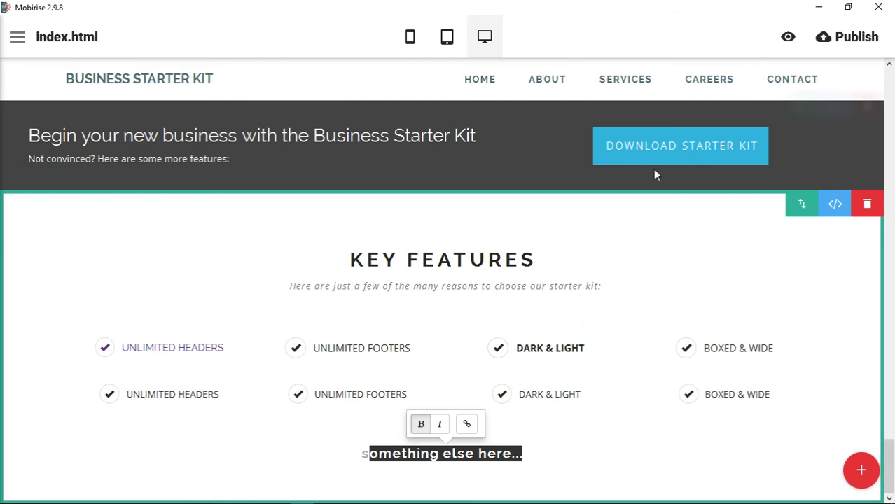
- Open the call-to-action block's code and highlight the whole section, the container-fluid div and the row div
{"action": "scroll", "coordinate": [610, 327], "scroll_direction": "up", "scroll_amount": 2}
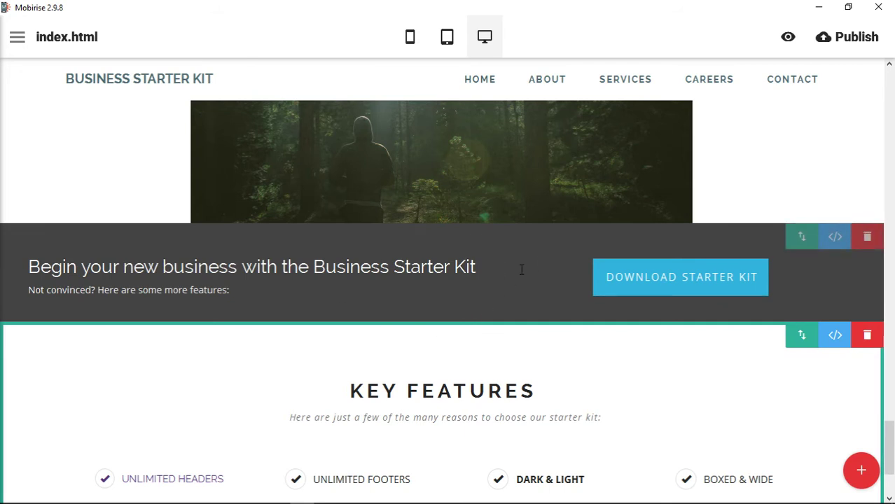
{"action": "left_click", "coordinate": [837, 242]}
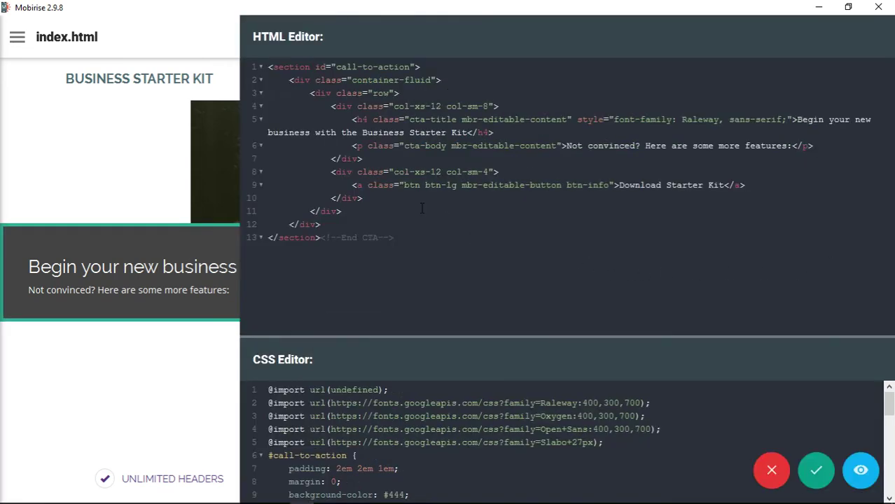
{"action": "left_click_drag", "start_coordinate": [420, 242], "coordinate": [268, 67]}
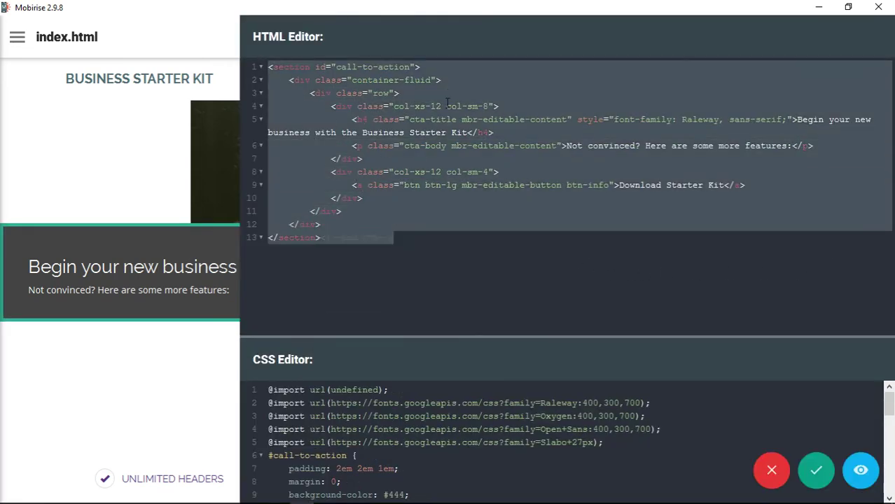
{"action": "left_click", "coordinate": [429, 260]}
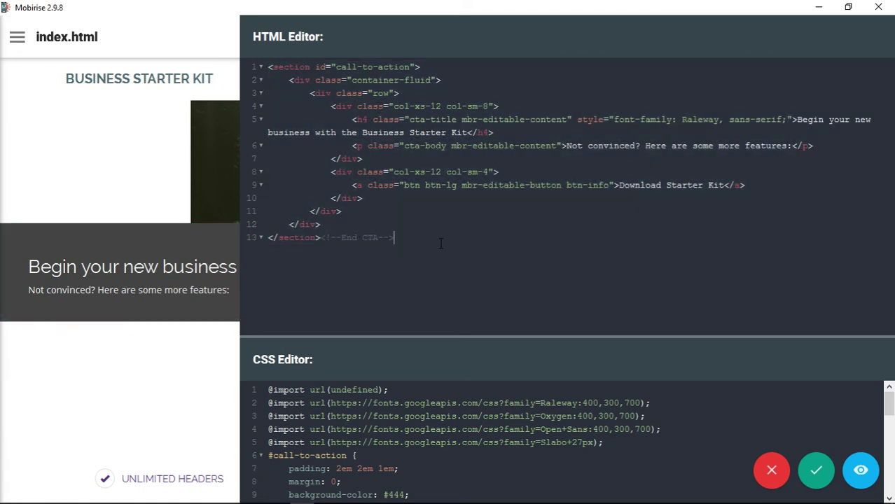
{"action": "left_click_drag", "start_coordinate": [295, 80], "coordinate": [471, 83]}
{"action": "left_click_drag", "start_coordinate": [313, 94], "coordinate": [401, 94]}
- Highlight the col-sm-8 and col-sm-4 columns and the heading's mbr-editable-content class in the HTML, and save and close the code
{"action": "left_click_drag", "start_coordinate": [334, 107], "coordinate": [533, 110]}
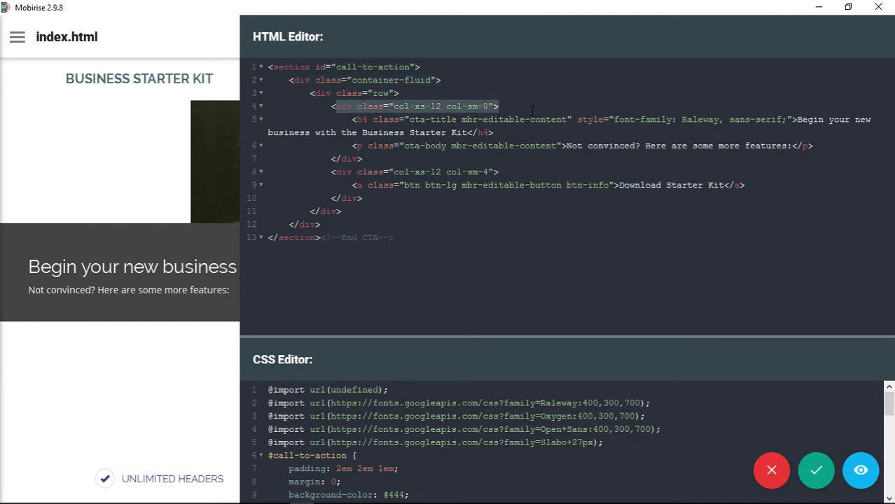
{"action": "left_click_drag", "start_coordinate": [332, 107], "coordinate": [516, 110]}
{"action": "left_click_drag", "start_coordinate": [331, 106], "coordinate": [377, 155]}
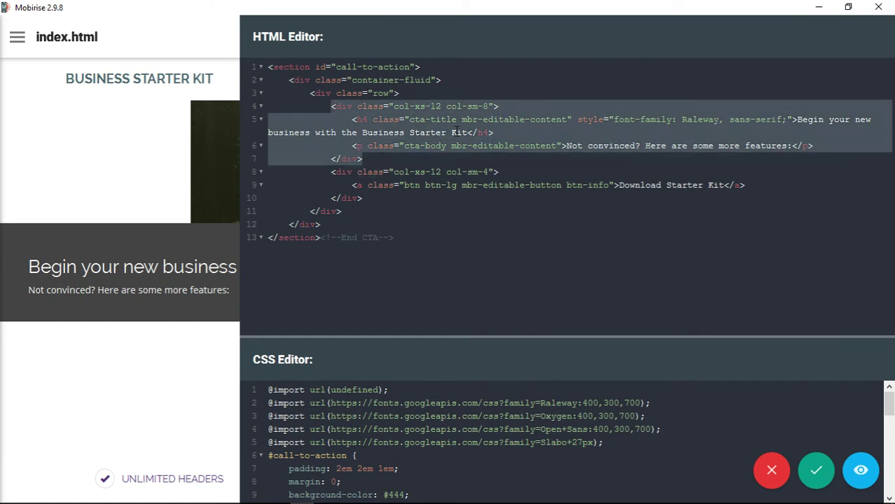
{"action": "left_click_drag", "start_coordinate": [331, 172], "coordinate": [375, 201]}
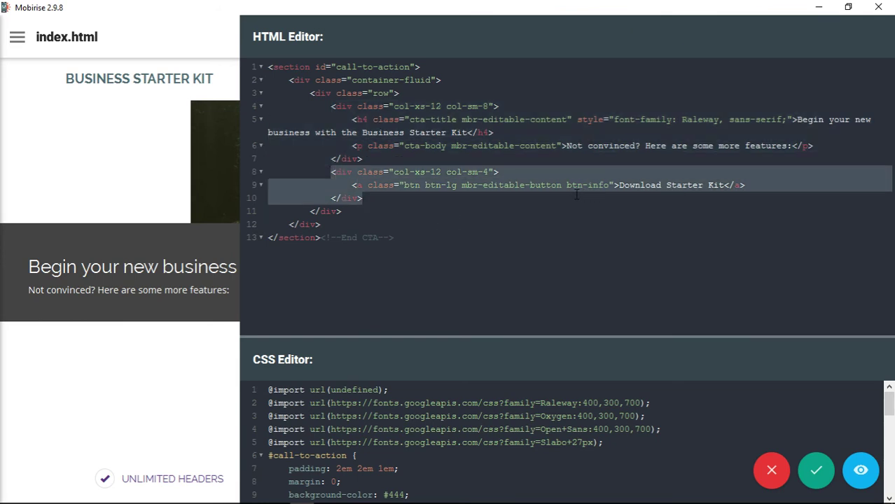
{"action": "left_click_drag", "start_coordinate": [462, 119], "coordinate": [563, 119]}
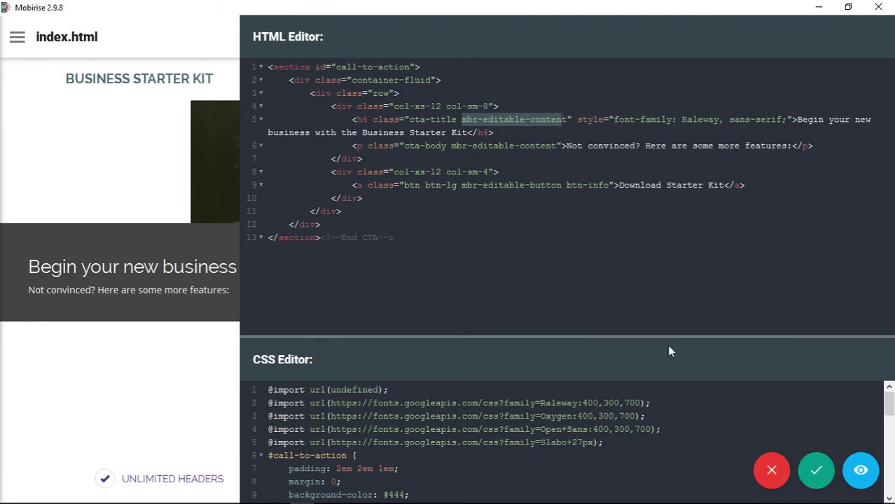
{"action": "left_click", "coordinate": [816, 470]}
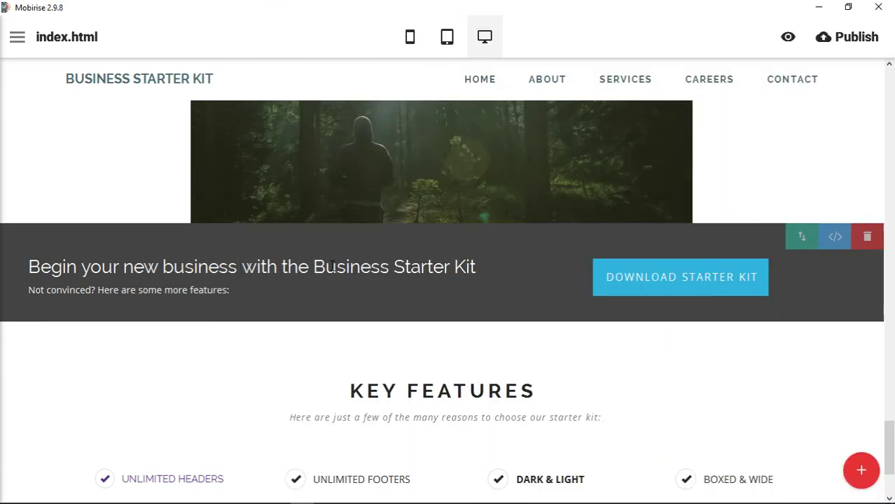
- Make the heading "Begin your new business with the Business Starter Kit" bold
{"action": "left_click", "coordinate": [325, 267]}
{"action": "left_click_drag", "start_coordinate": [31, 266], "coordinate": [501, 271]}
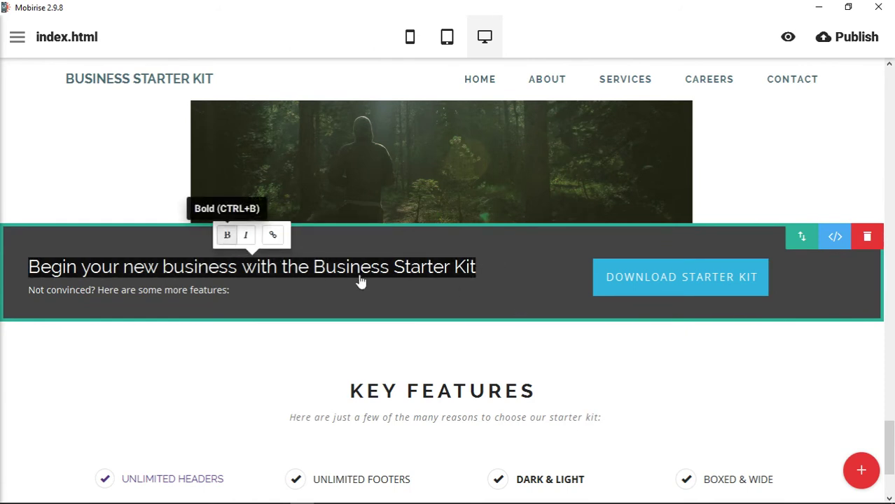
{"action": "left_click", "coordinate": [226, 236]}
{"action": "left_click", "coordinate": [627, 42]}
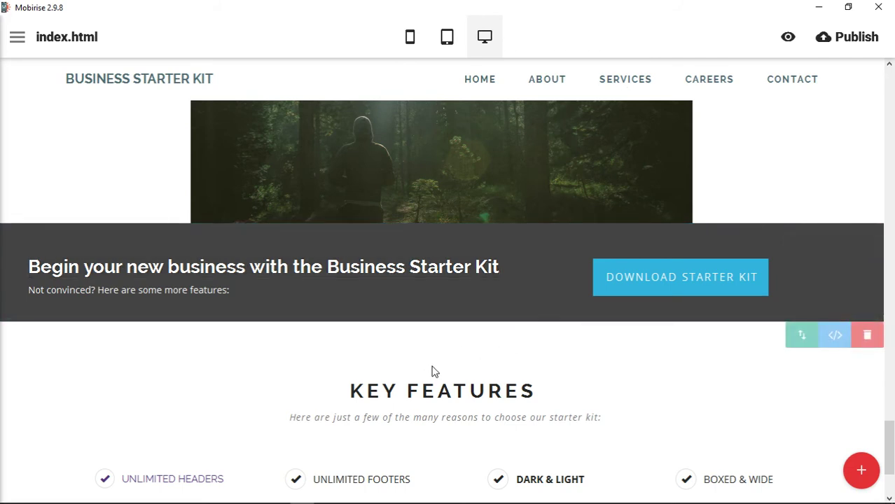
- Change the font of the call-to-action heading to Slabo 27px
{"action": "left_click", "coordinate": [835, 335]}
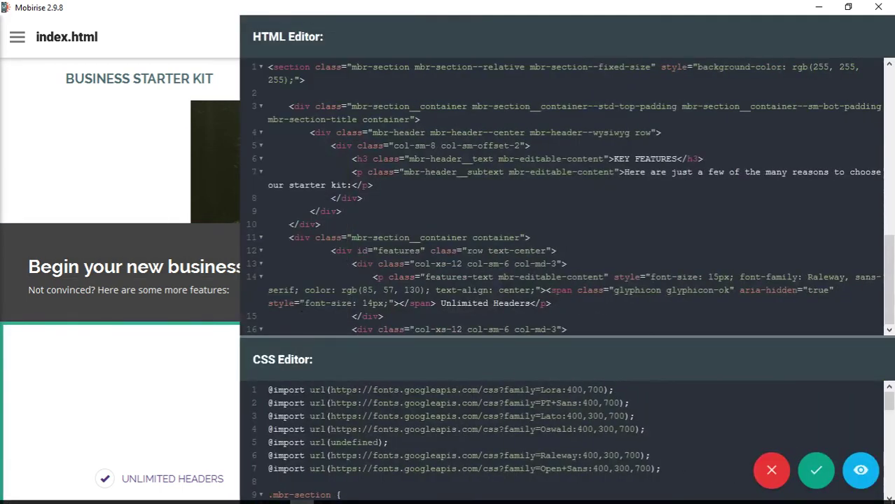
{"action": "left_click", "coordinate": [817, 470]}
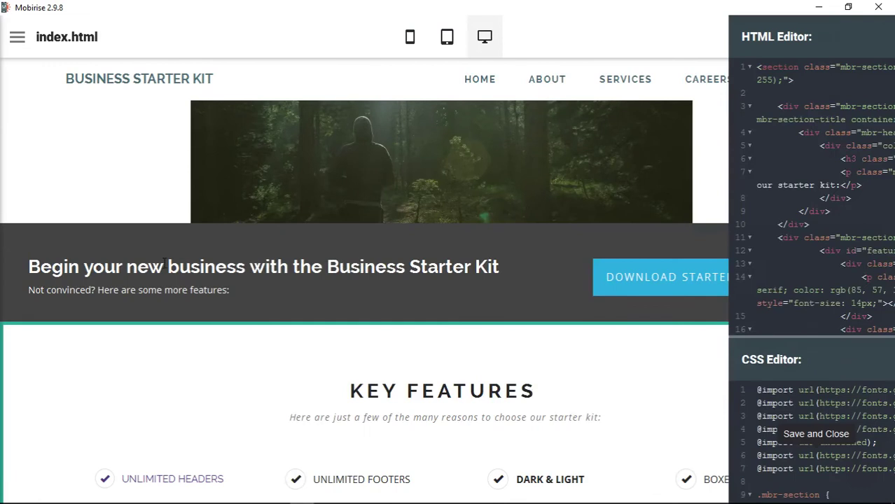
{"action": "left_click", "coordinate": [65, 267]}
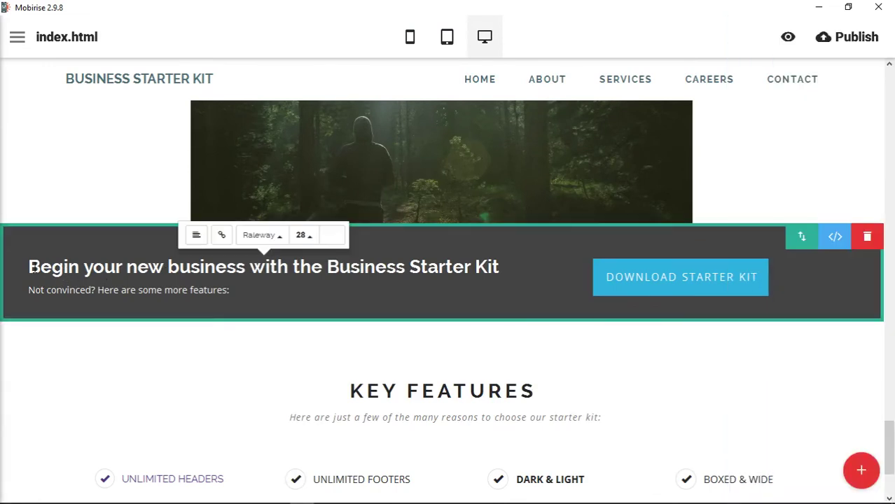
{"action": "left_click", "coordinate": [262, 236]}
{"action": "left_click", "coordinate": [283, 192]}
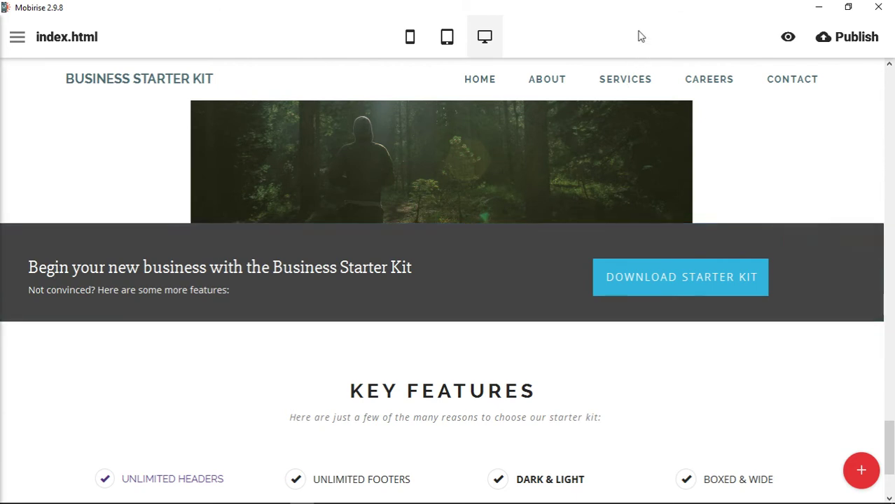
{"action": "left_click", "coordinate": [234, 272]}
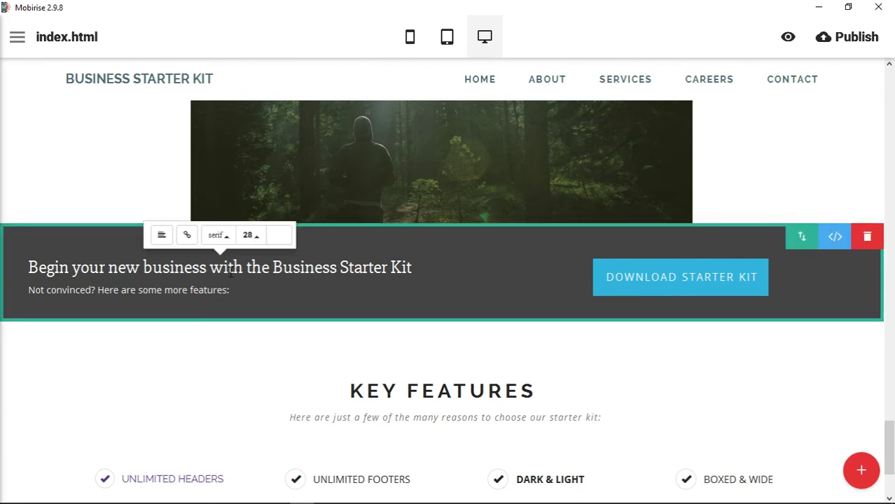
- Browse the block library down to the Info blocks to compare them with the call-to-action block, and close the library
{"action": "left_click", "coordinate": [861, 470]}
{"action": "scroll", "coordinate": [852, 382], "scroll_direction": "down", "scroll_amount": 5}
{"action": "scroll", "coordinate": [851, 382], "scroll_direction": "down", "scroll_amount": 8}
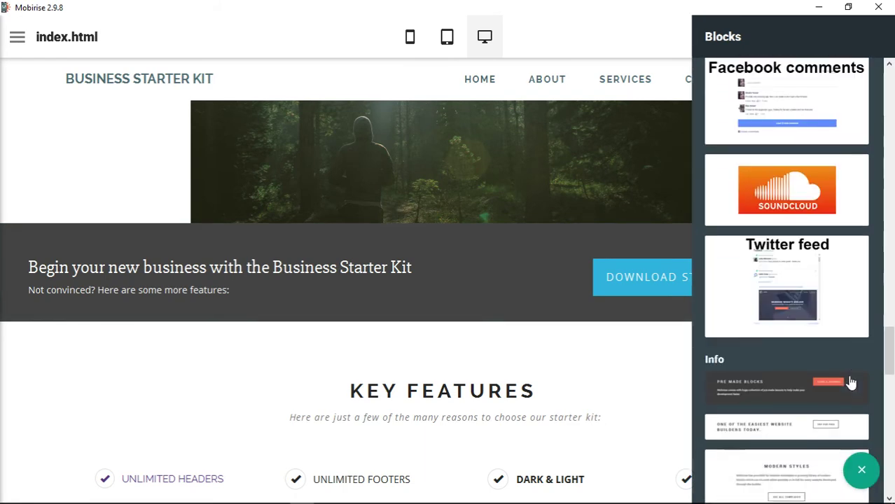
{"action": "scroll", "coordinate": [812, 313], "scroll_direction": "up", "scroll_amount": 1}
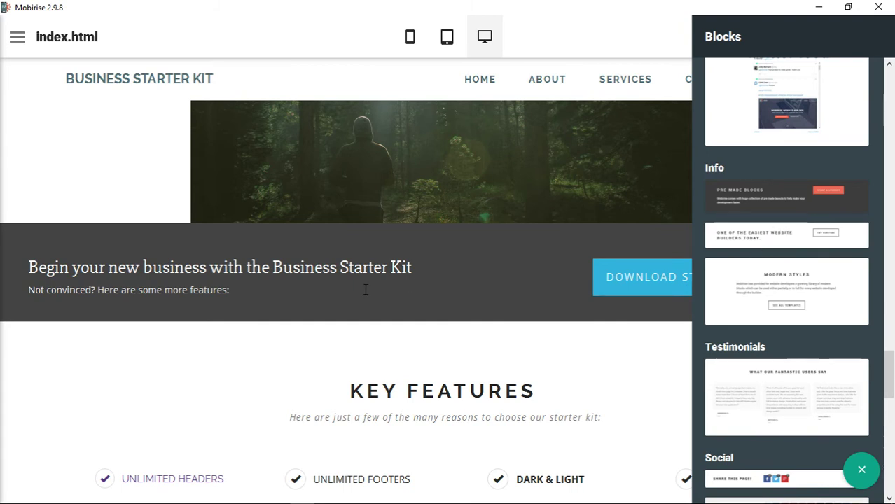
{"action": "left_click", "coordinate": [570, 44]}
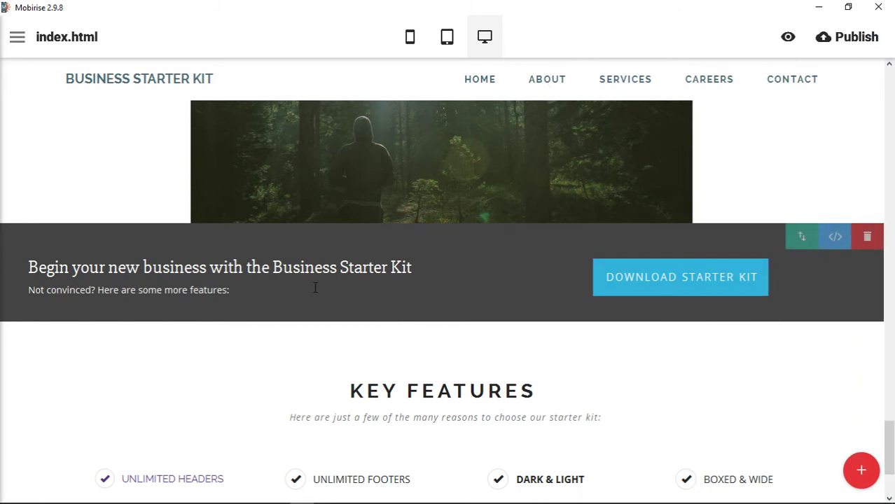
- Set the call-to-action heading's font to Raleway
{"action": "left_click_drag", "start_coordinate": [30, 266], "coordinate": [419, 274]}
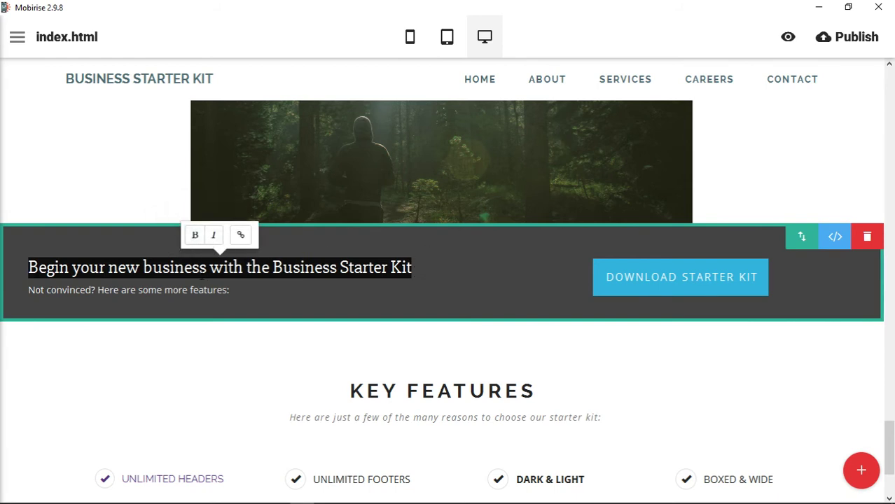
{"action": "left_click", "coordinate": [201, 275]}
{"action": "left_click", "coordinate": [218, 236]}
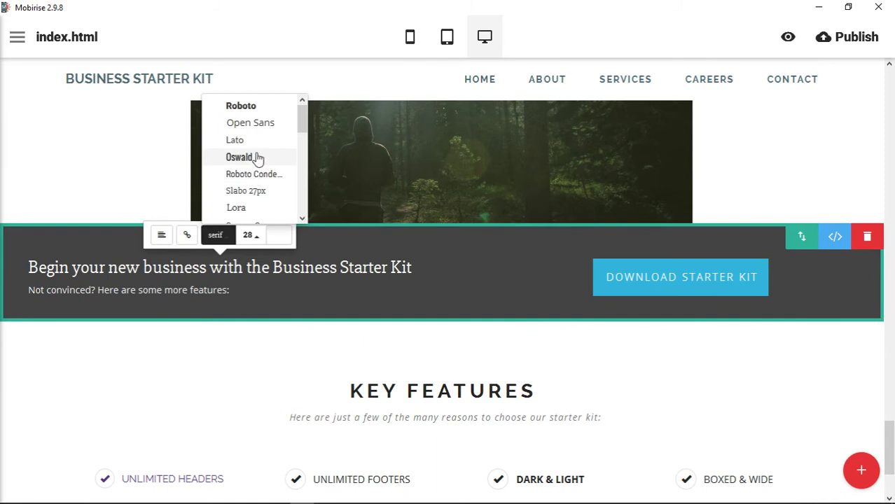
{"action": "scroll", "coordinate": [254, 198], "scroll_direction": "down", "scroll_amount": 4}
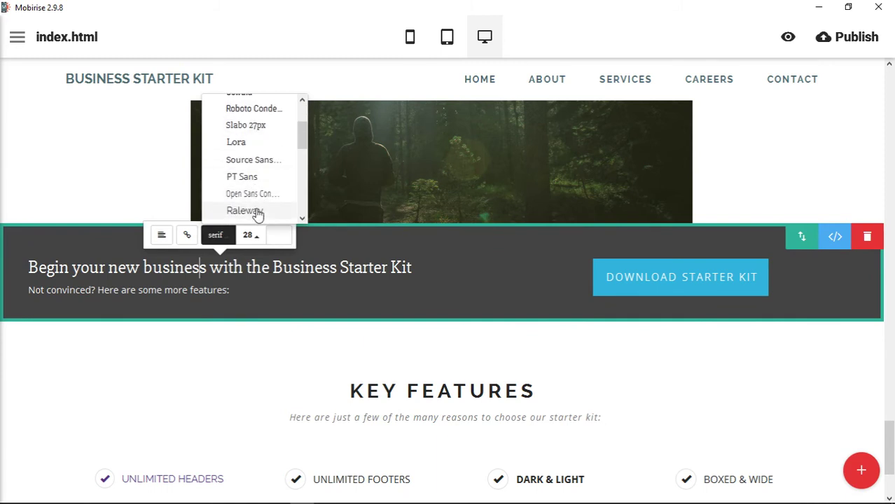
{"action": "left_click", "coordinate": [244, 211]}
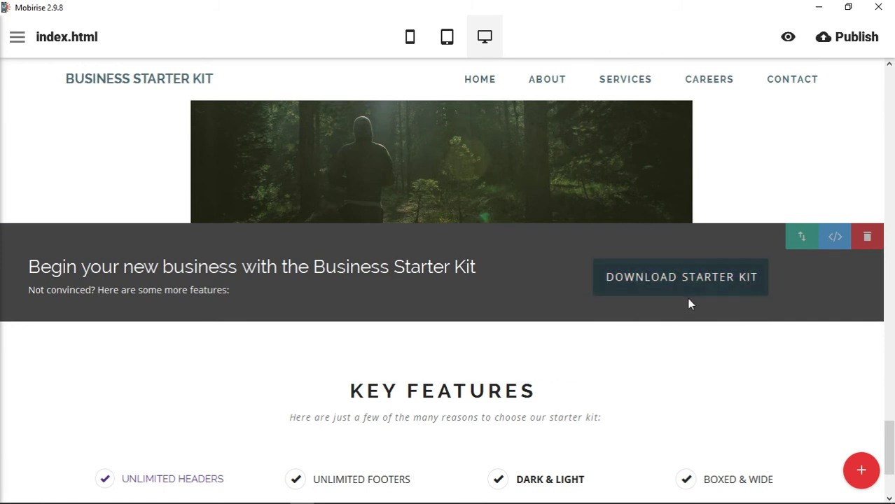
- Examine the Download Starter Kit link's a tag and its btn and mbr-editable-button classes in the call-to-action code, and save and close it
{"action": "left_click", "coordinate": [835, 241]}
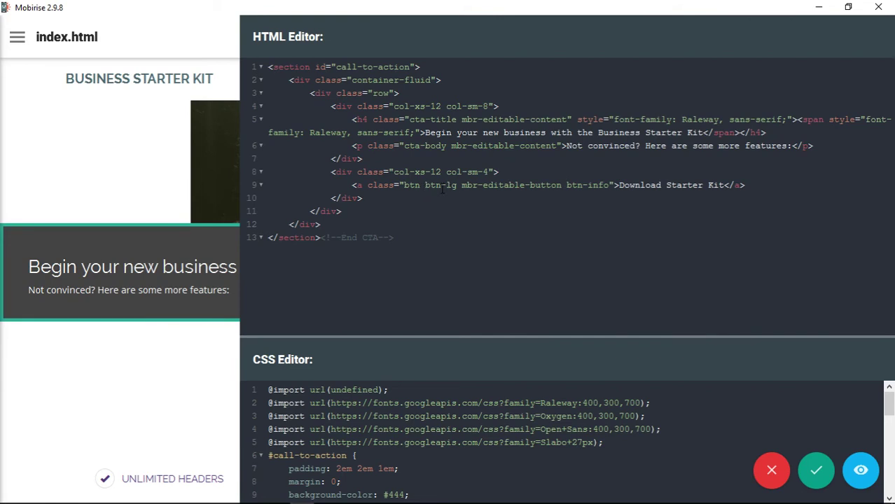
{"action": "left_click_drag", "start_coordinate": [459, 187], "coordinate": [562, 188]}
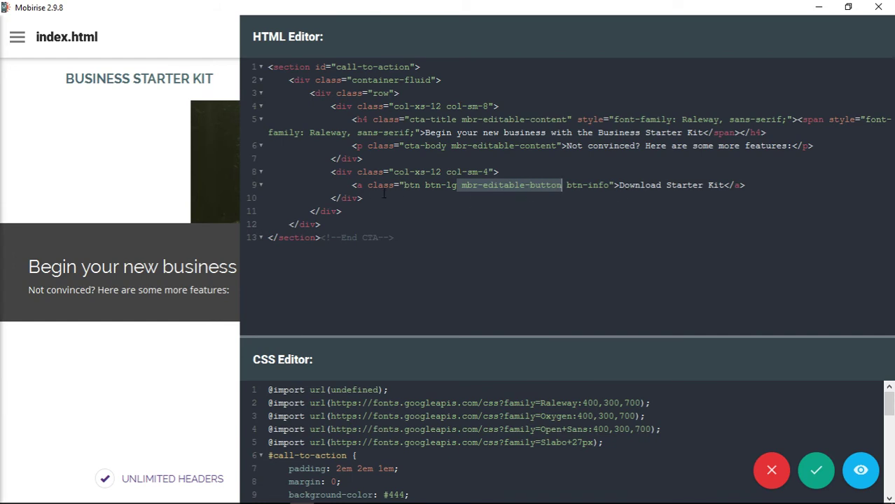
{"action": "left_click", "coordinate": [358, 185]}
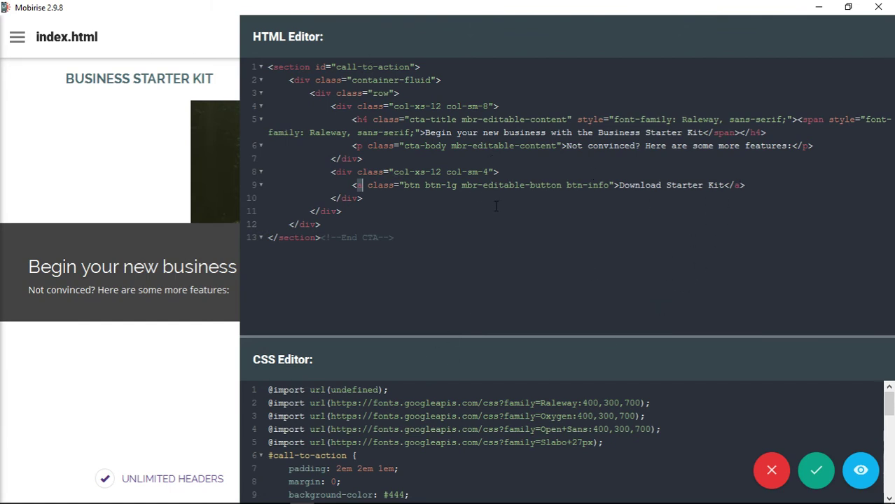
{"action": "left_click_drag", "start_coordinate": [461, 184], "coordinate": [559, 185]}
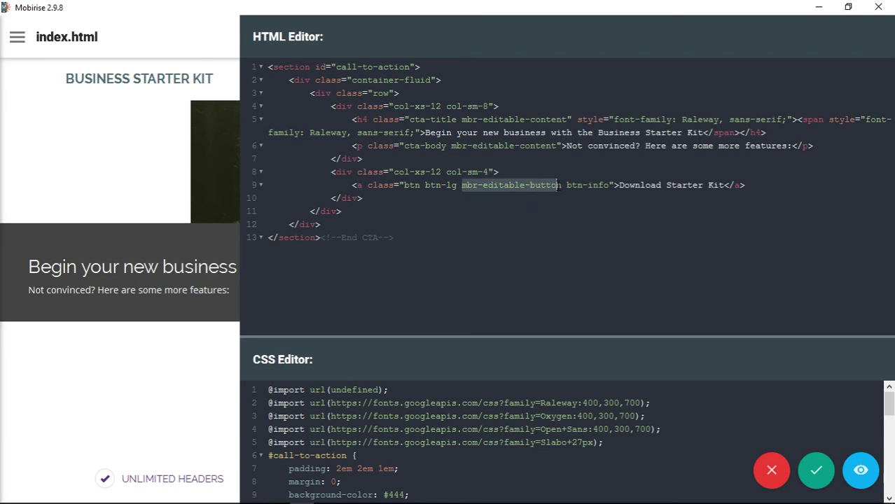
{"action": "left_click_drag", "start_coordinate": [404, 186], "coordinate": [420, 187]}
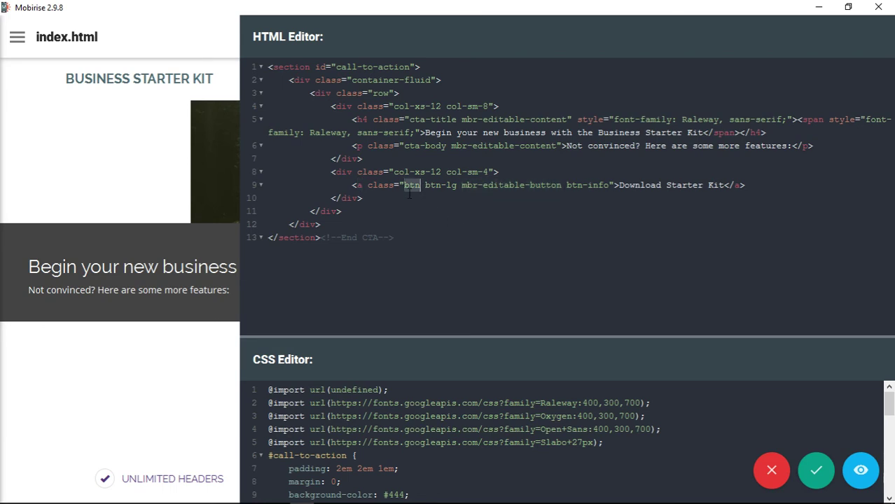
{"action": "double_click", "coordinate": [359, 185]}
{"action": "left_click_drag", "start_coordinate": [405, 186], "coordinate": [562, 186]}
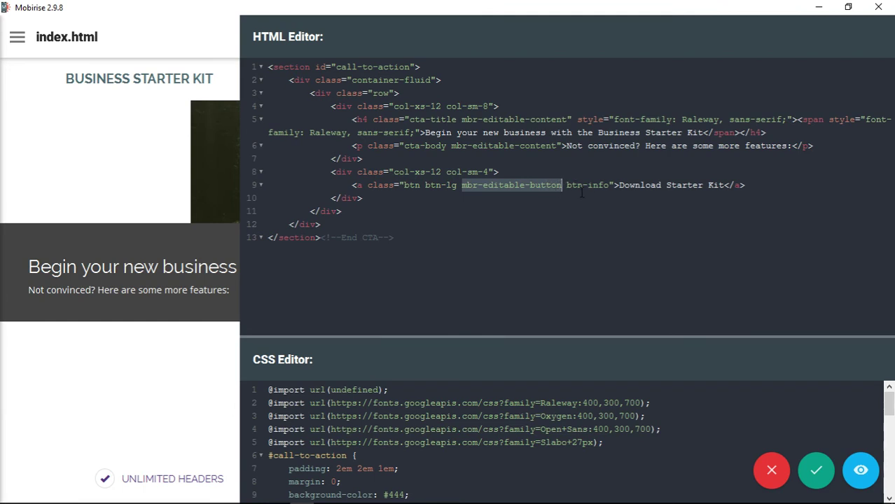
{"action": "left_click", "coordinate": [817, 470]}
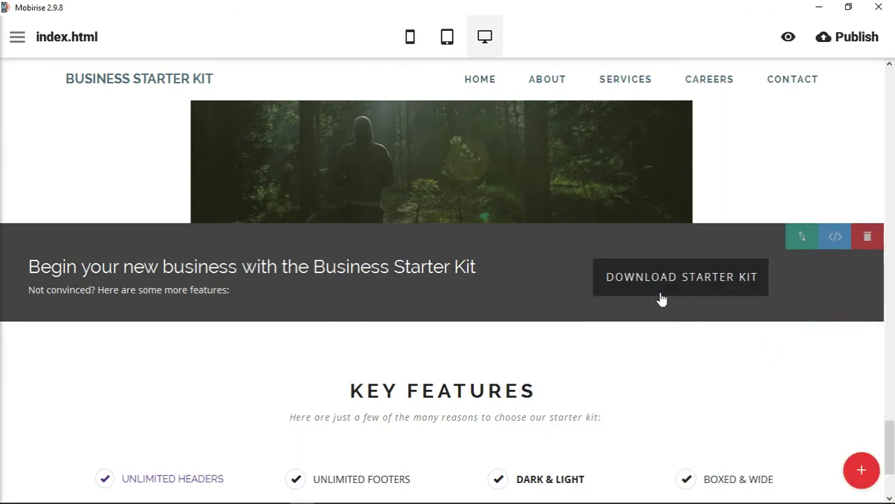
- Add a second Download Starter Kit button to the call-to-action block
{"action": "left_click", "coordinate": [662, 300]}
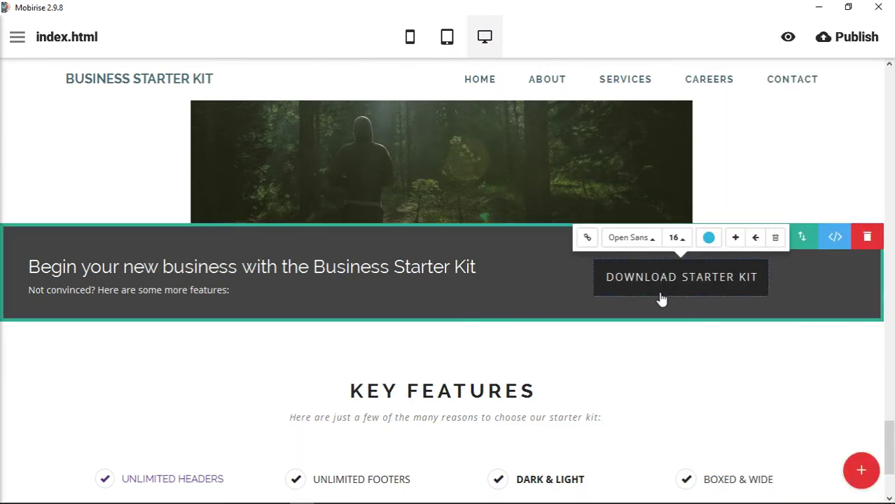
{"action": "left_click", "coordinate": [736, 238]}
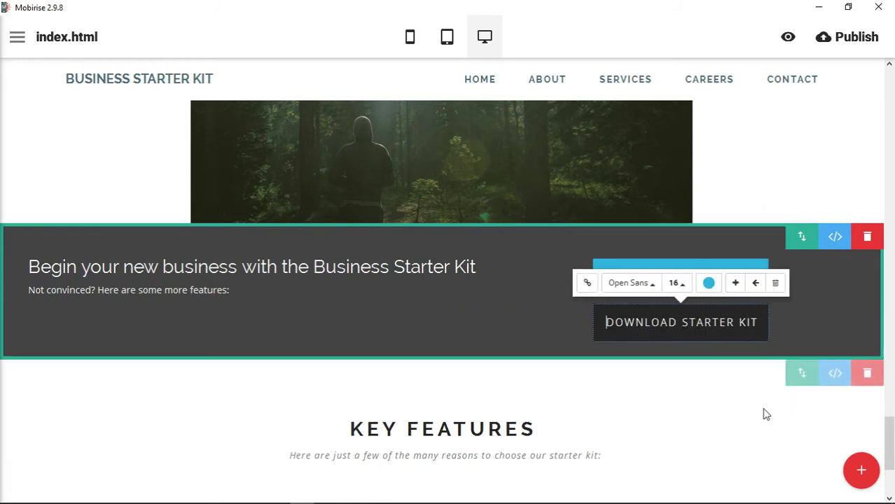
{"action": "left_click", "coordinate": [691, 132]}
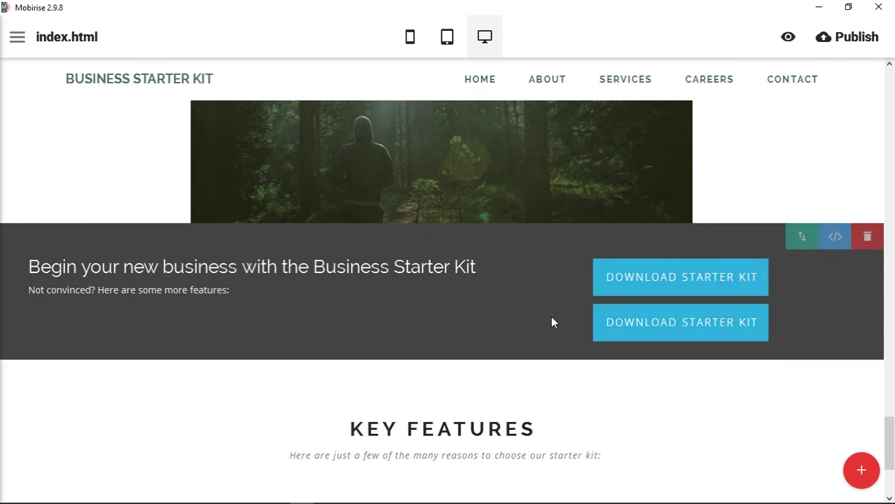
- Try to remove the lower and then the upper Download Starter Kit button, and dismiss the notices
{"action": "left_click", "coordinate": [746, 332]}
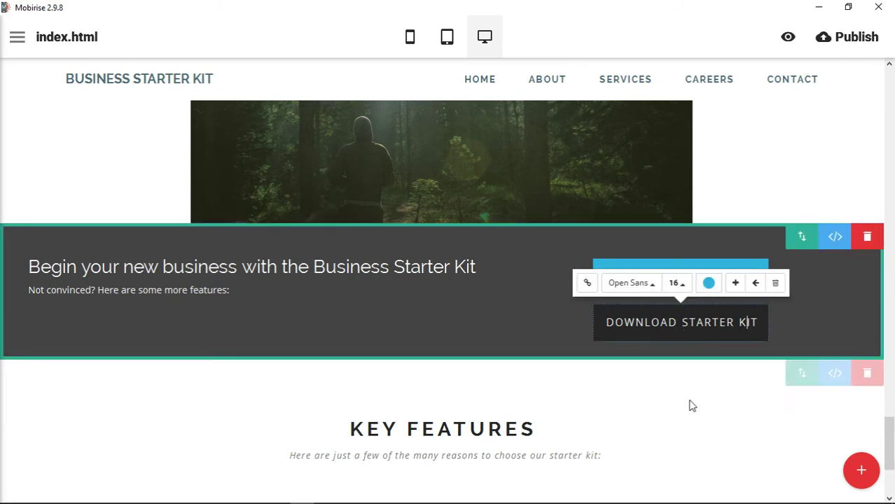
{"action": "left_click", "coordinate": [776, 284]}
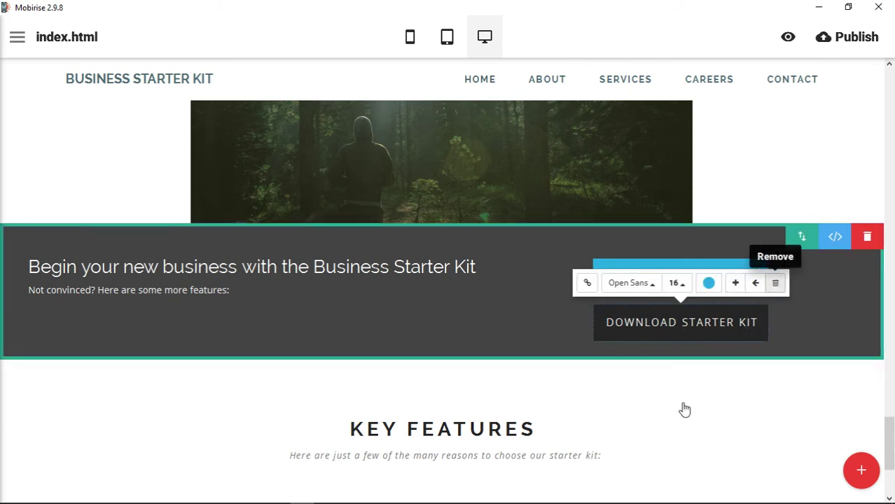
{"action": "left_click", "coordinate": [630, 138]}
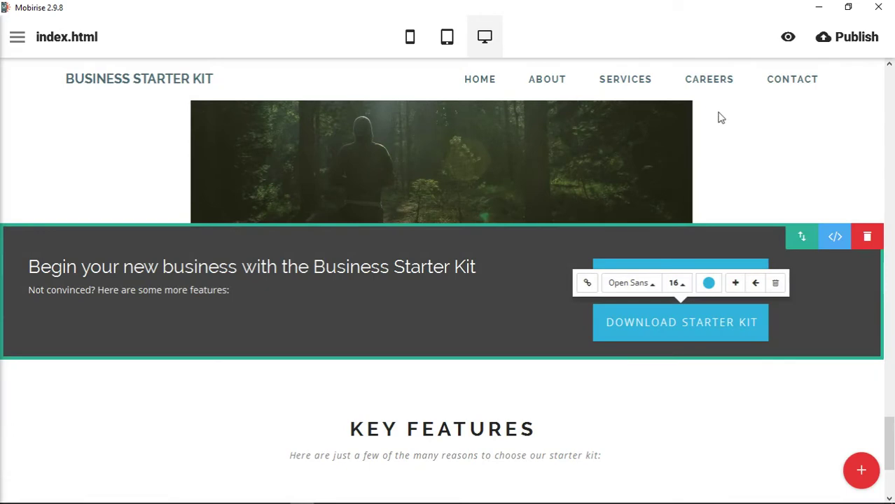
{"action": "left_click", "coordinate": [705, 266]}
{"action": "left_click", "coordinate": [775, 237]}
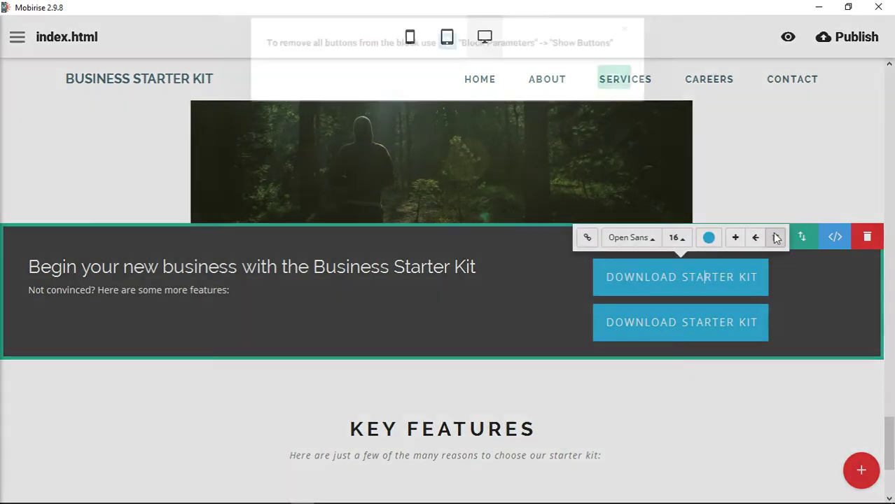
{"action": "left_click", "coordinate": [657, 94]}
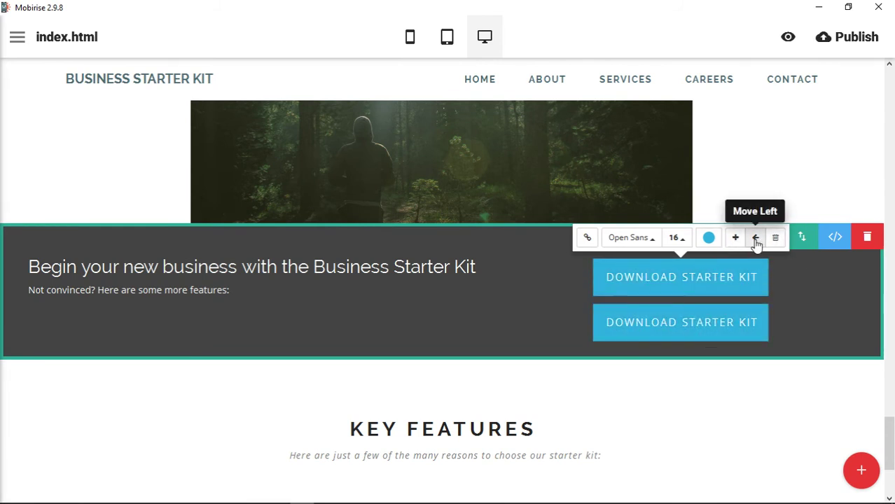
- Overwrite part of the upper button's label with ALSDHGAHSG, and swap the two buttons' order and back
{"action": "left_click_drag", "start_coordinate": [660, 283], "coordinate": [734, 283]}
{"action": "type", "text": "ALSDHGAHSG"}
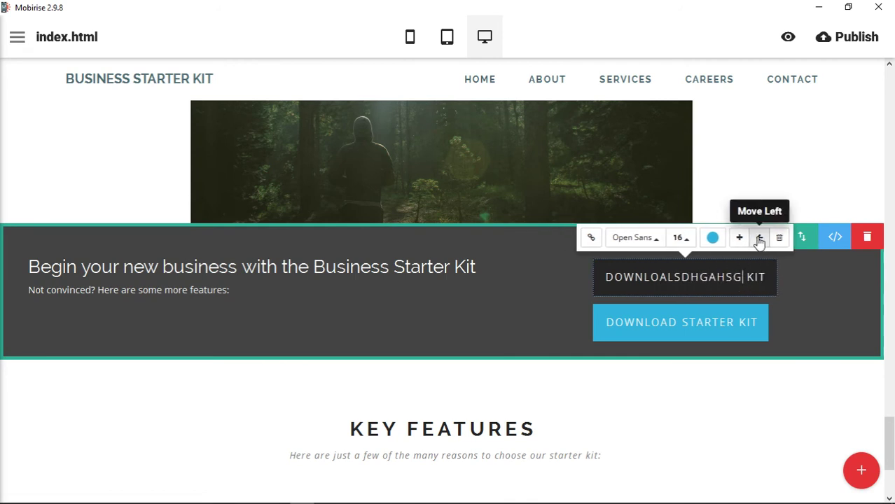
{"action": "left_click", "coordinate": [703, 330]}
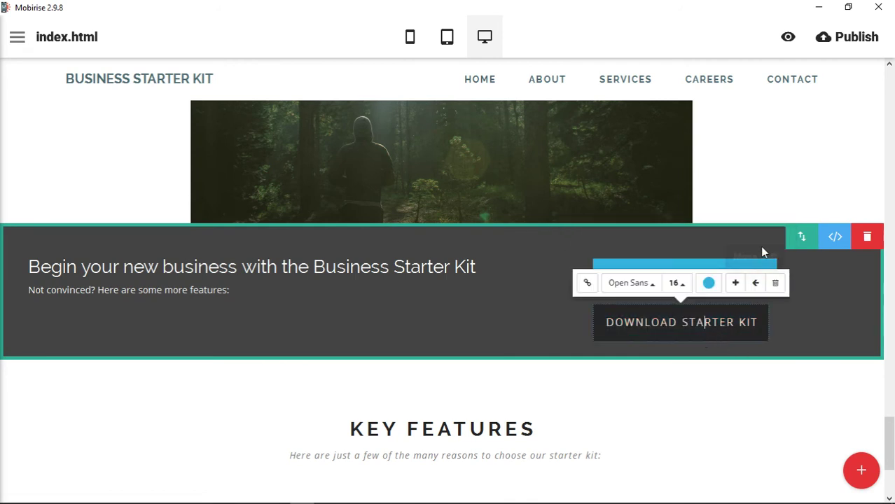
{"action": "left_click", "coordinate": [755, 283]}
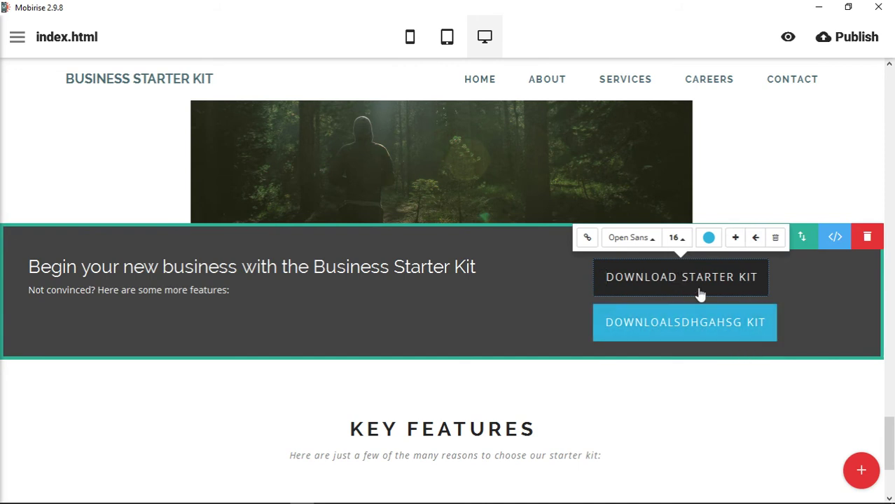
{"action": "left_click", "coordinate": [727, 328]}
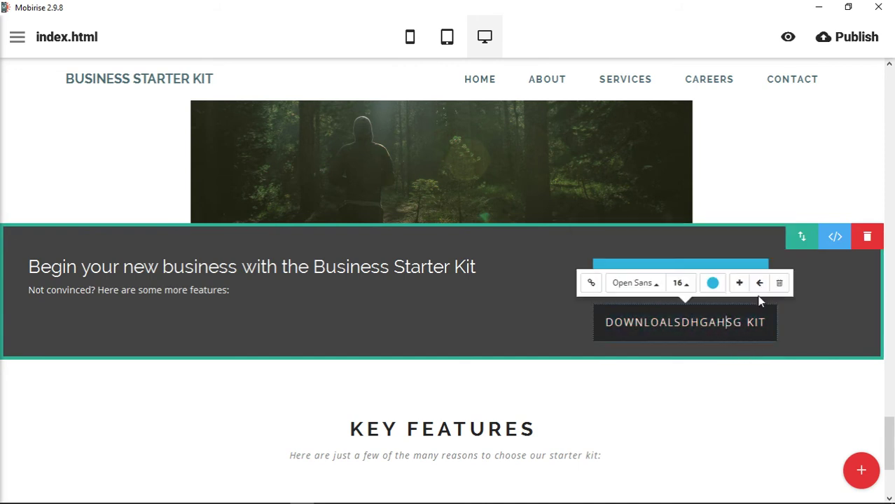
{"action": "left_click", "coordinate": [759, 283]}
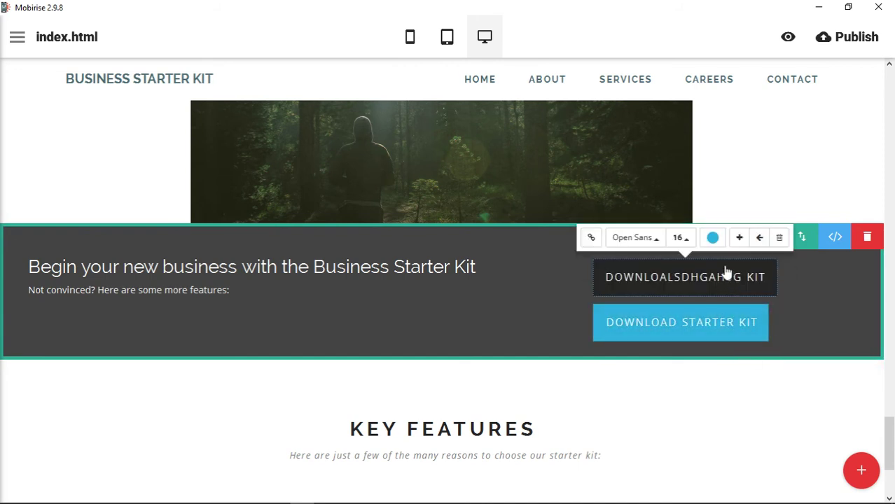
- Try light gray on the upper call-to-action button, and set its color to green
{"action": "left_click", "coordinate": [712, 238]}
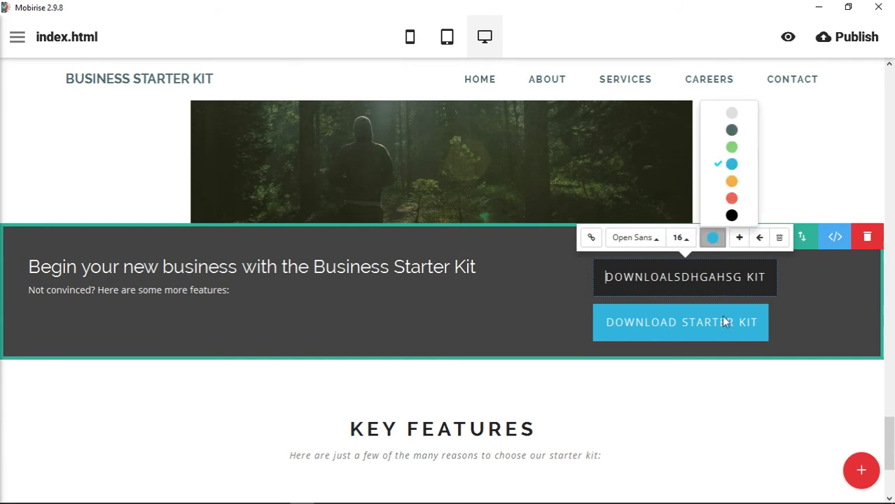
{"action": "left_click", "coordinate": [735, 114]}
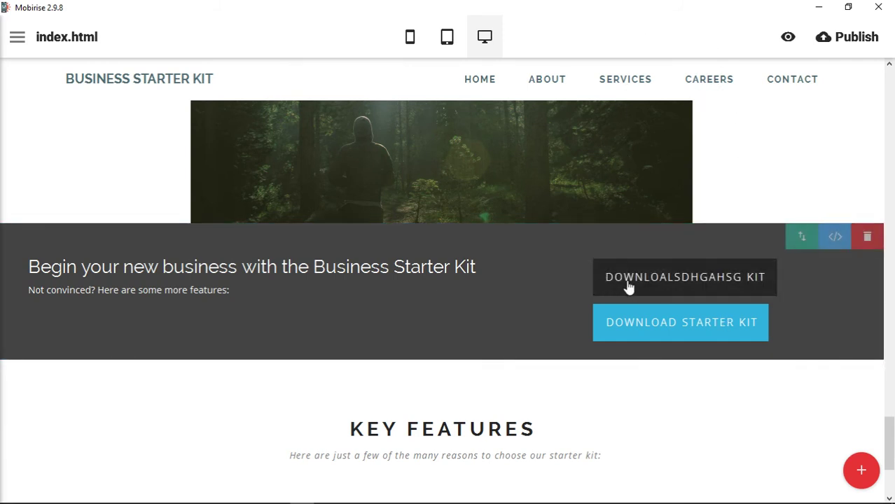
{"action": "left_click", "coordinate": [703, 292]}
{"action": "left_click", "coordinate": [712, 238]}
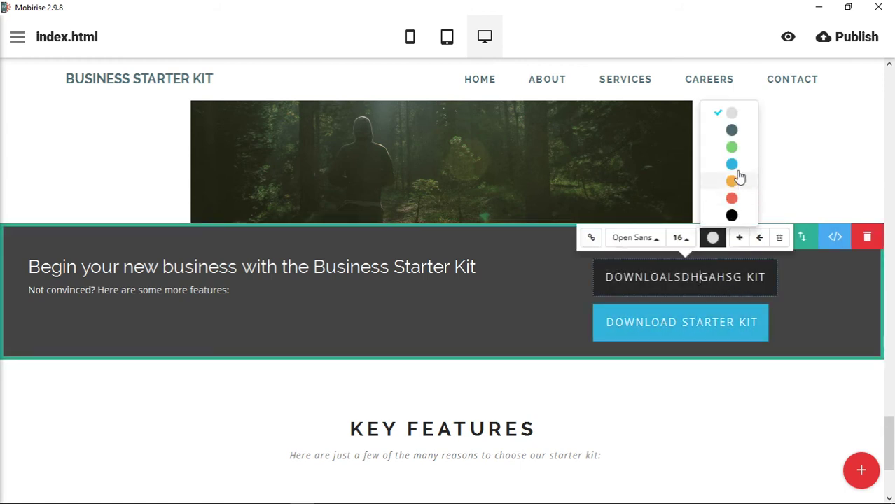
{"action": "left_click", "coordinate": [731, 147]}
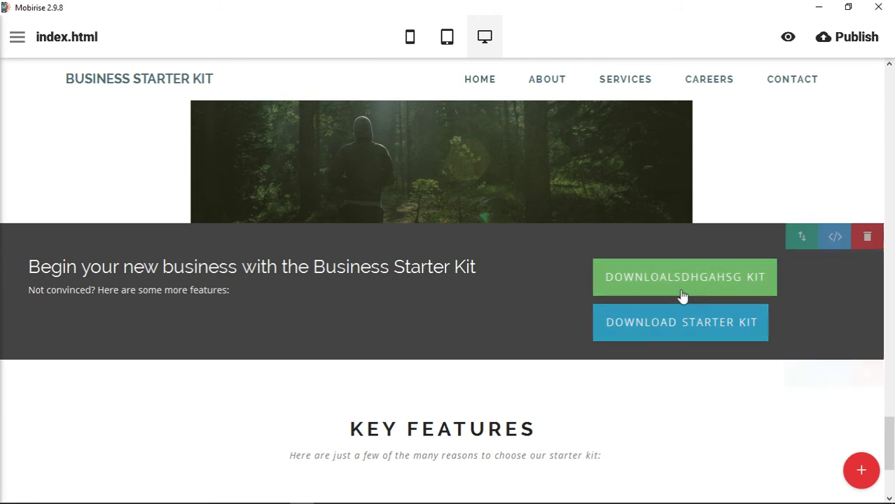
- Replace the green call-to-action button's label with SUBMIT
{"action": "left_click", "coordinate": [733, 282]}
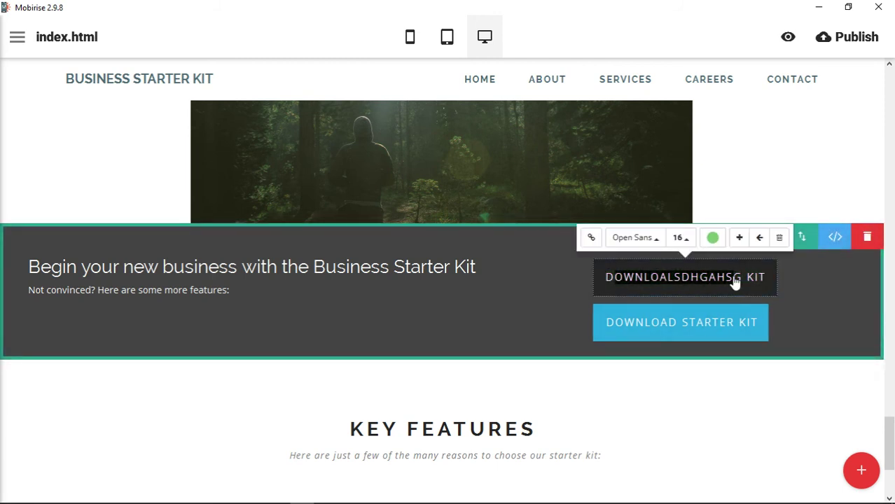
{"action": "key", "text": "BackSpace"}
{"action": "key", "text": "BackSpace"}
{"action": "key", "text": "BackSpace"}
{"action": "key", "text": "BackSpace"}
{"action": "key", "text": "BackSpace"}
{"action": "key", "text": "BackSpace"}
{"action": "key", "text": "BackSpace"}
{"action": "key", "text": "BackSpace"}
{"action": "type", "text": "ADSFASD"}
{"action": "key", "text": "BackSpace"}
{"action": "key", "text": "BackSpace"}
{"action": "key", "text": "BackSpace"}
{"action": "key", "text": "BackSpace"}
{"action": "key", "text": "BackSpace"}
{"action": "key", "text": "BackSpace"}
{"action": "key", "text": "BackSpace"}
{"action": "key", "text": "BackSpace"}
{"action": "key", "text": "BackSpace"}
{"action": "key", "text": "BackSpace"}
{"action": "key", "text": "BackSpace"}
{"action": "key", "text": "BackSpace"}
{"action": "key", "text": "BackSpace"}
{"action": "key", "text": "BackSpace"}
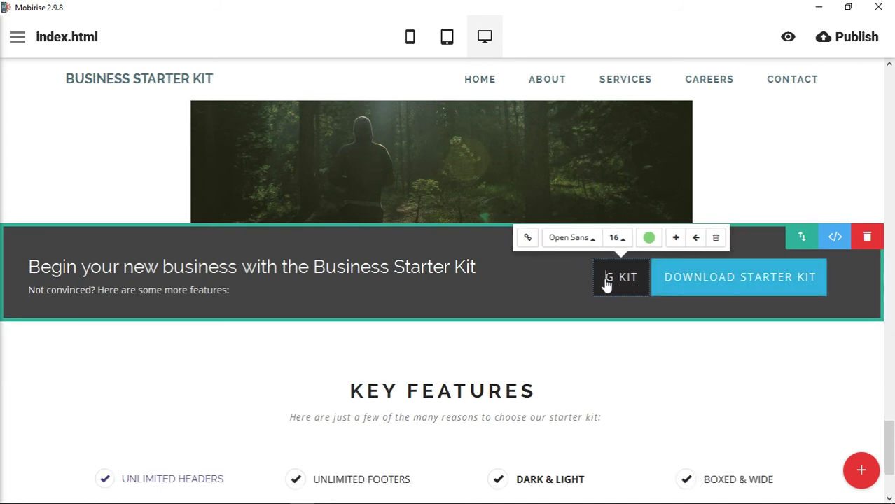
{"action": "left_click_drag", "start_coordinate": [605, 280], "coordinate": [639, 278]}
{"action": "type", "text": "SUBMIT"}
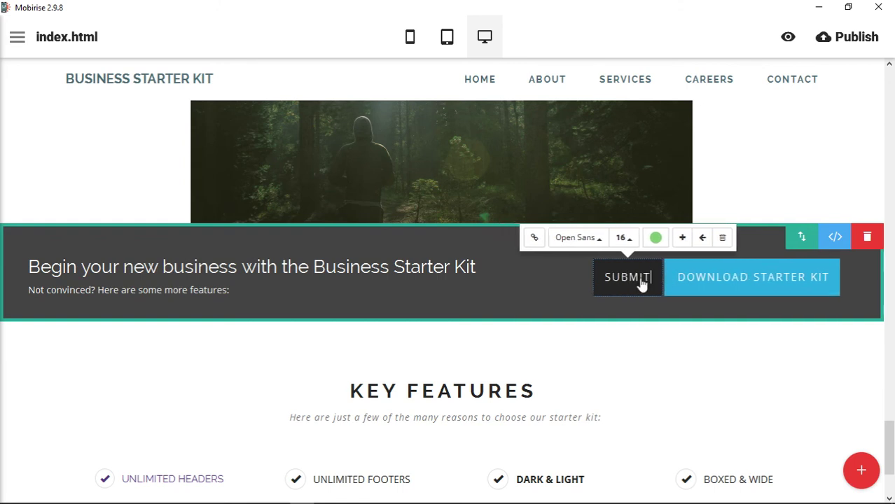
{"action": "left_click", "coordinate": [687, 46]}
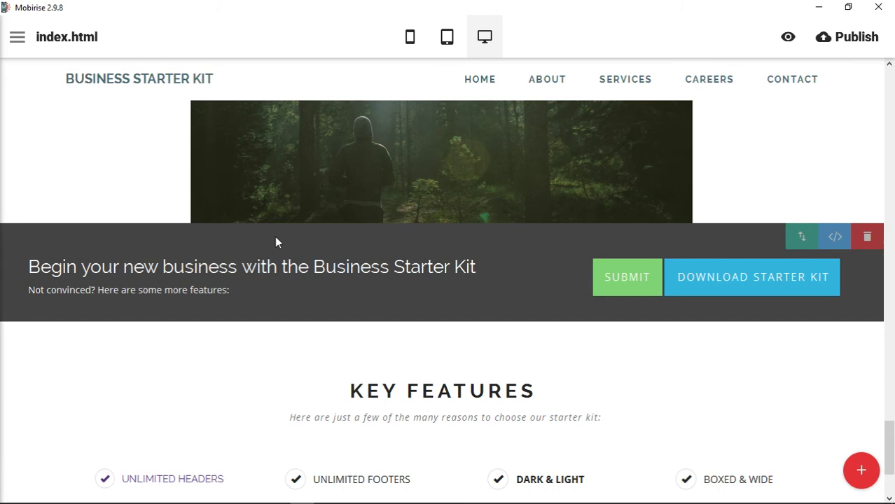
- Open the call-to-action heading's text alignment options, and leave the heading's editing
{"action": "left_click", "coordinate": [285, 268]}
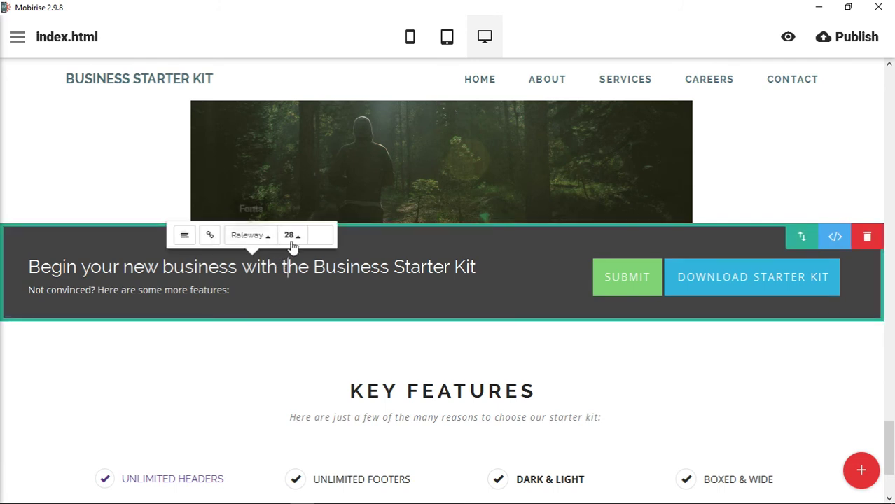
{"action": "left_click", "coordinate": [185, 237]}
{"action": "left_click", "coordinate": [610, 40]}
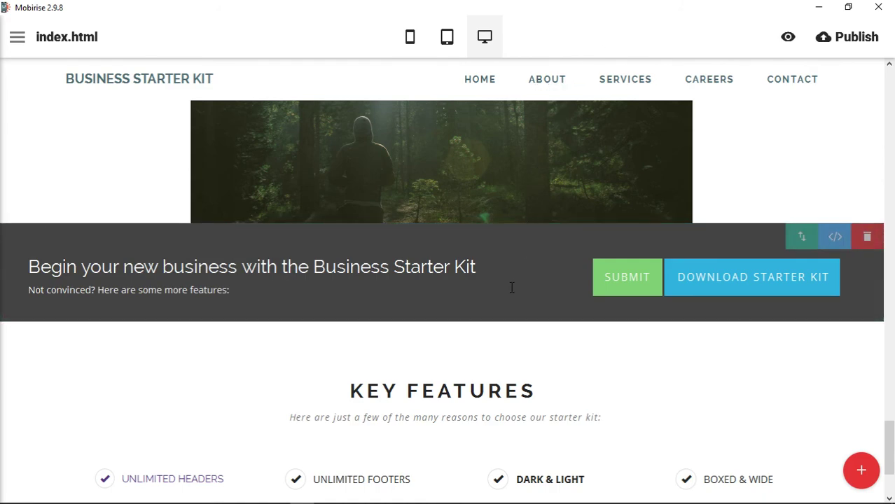
- Examine the page from the hero block down to the statistics block, and highlight its More Proof That This Is the Best Kit heading
{"action": "scroll", "coordinate": [512, 287], "scroll_direction": "up", "scroll_amount": 10}
{"action": "scroll", "coordinate": [515, 288], "scroll_direction": "up", "scroll_amount": 6}
{"action": "scroll", "coordinate": [515, 288], "scroll_direction": "up", "scroll_amount": 10}
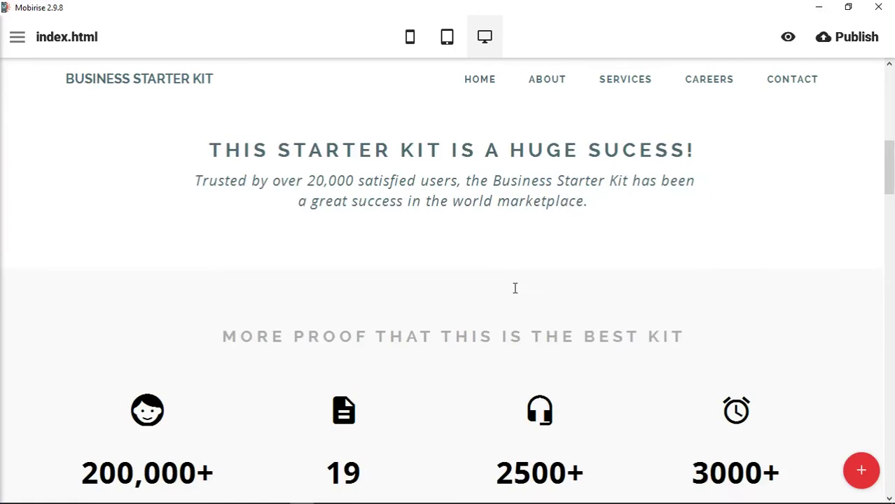
{"action": "scroll", "coordinate": [515, 288], "scroll_direction": "up", "scroll_amount": 3}
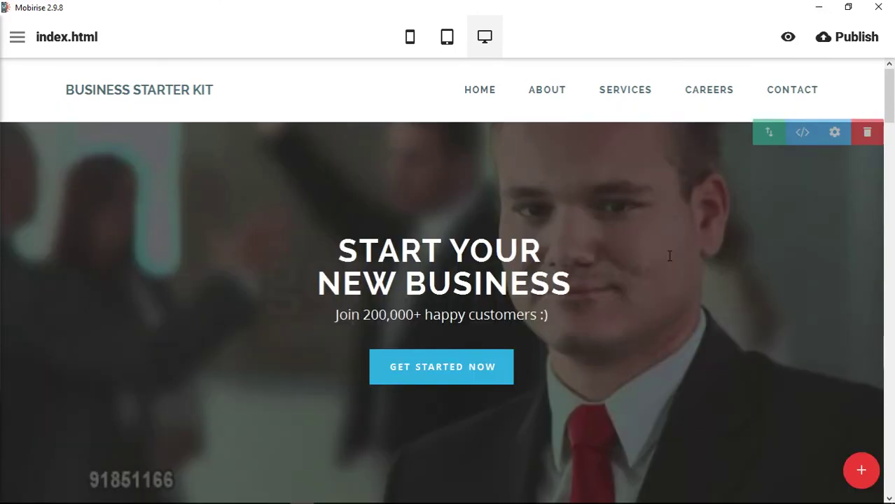
{"action": "scroll", "coordinate": [689, 274], "scroll_direction": "down", "scroll_amount": 7}
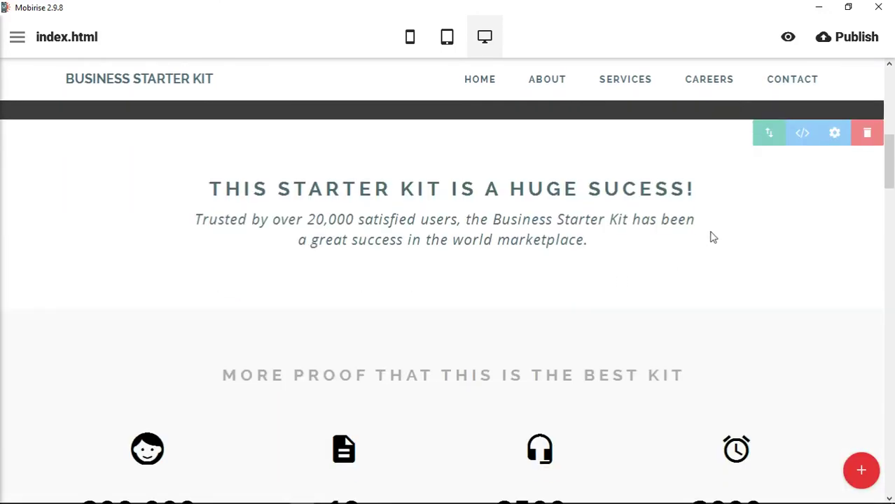
{"action": "scroll", "coordinate": [698, 354], "scroll_direction": "down", "scroll_amount": 5}
{"action": "scroll", "coordinate": [718, 347], "scroll_direction": "up", "scroll_amount": 6}
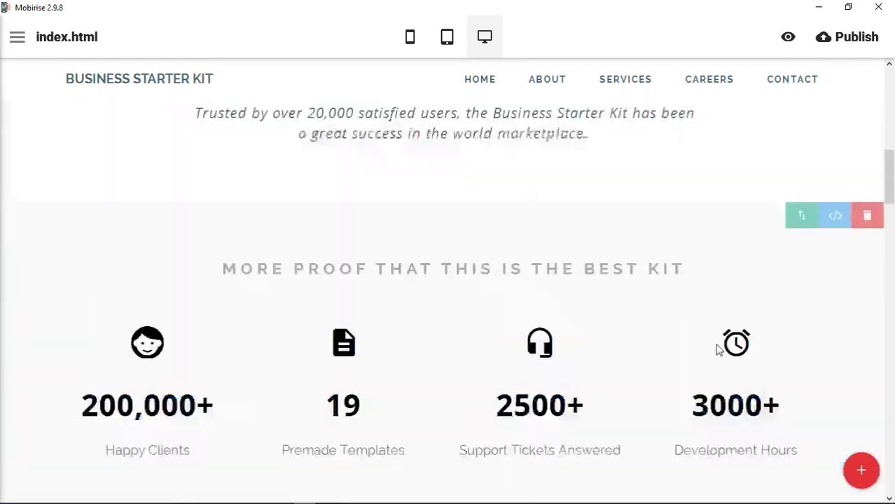
{"action": "scroll", "coordinate": [642, 370], "scroll_direction": "down", "scroll_amount": 2}
{"action": "left_click_drag", "start_coordinate": [662, 293], "coordinate": [202, 292]}
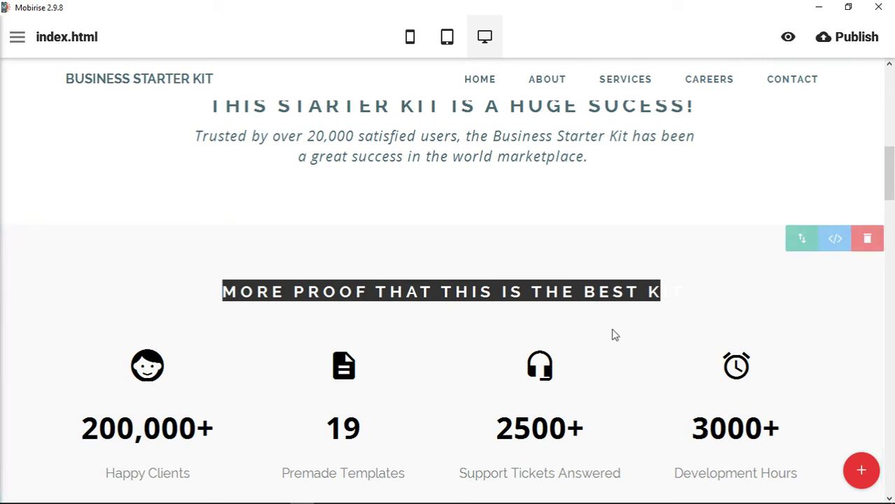
- Add the mbr-editable-content class to the first Media Heading h2 in the media block's HTML, and save and close the code
{"action": "left_click_drag", "start_coordinate": [889, 185], "coordinate": [891, 243]}
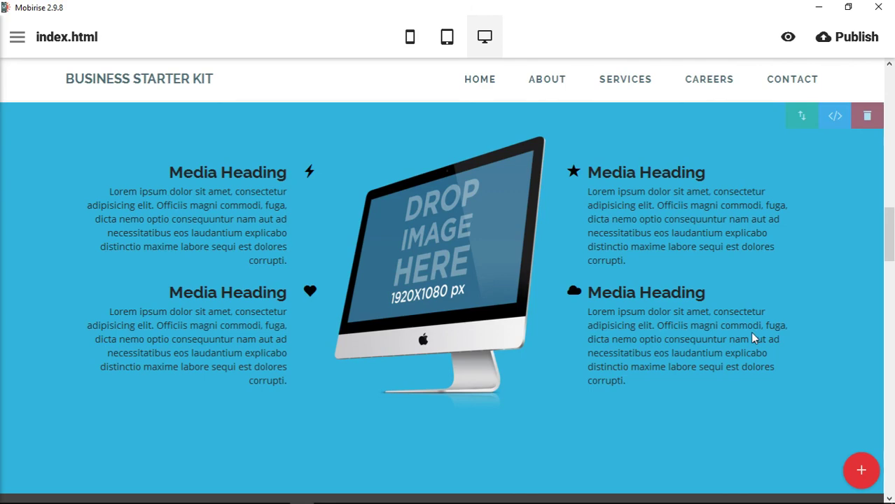
{"action": "left_click_drag", "start_coordinate": [592, 294], "coordinate": [672, 295]}
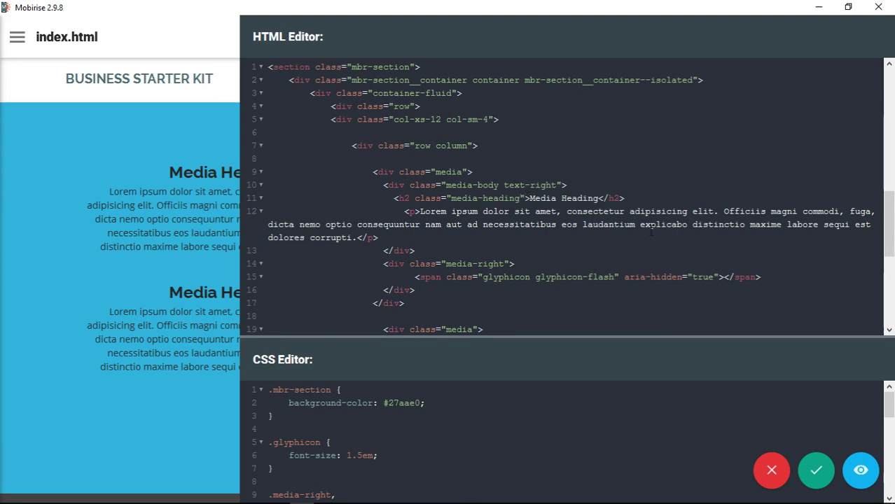
{"action": "type", "text": "mbr-"}
{"action": "type", "text": "edit"}
{"action": "type", "text": "able-c"}
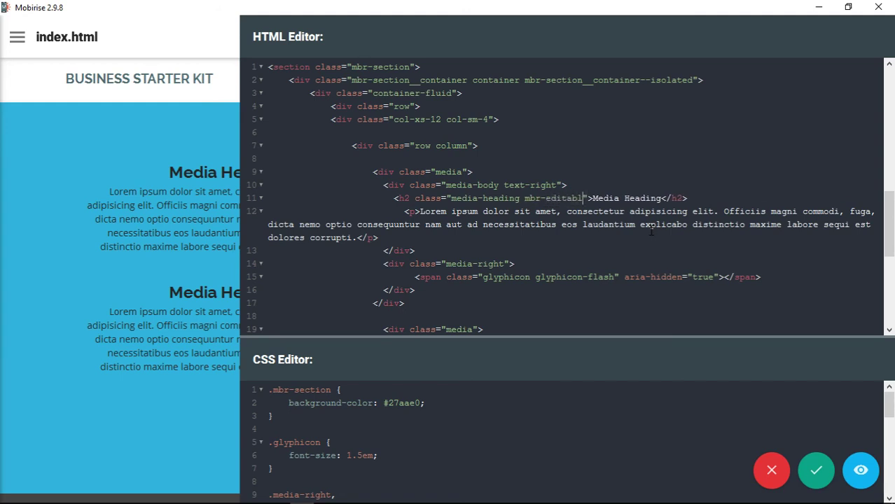
{"action": "type", "text": "ontent"}
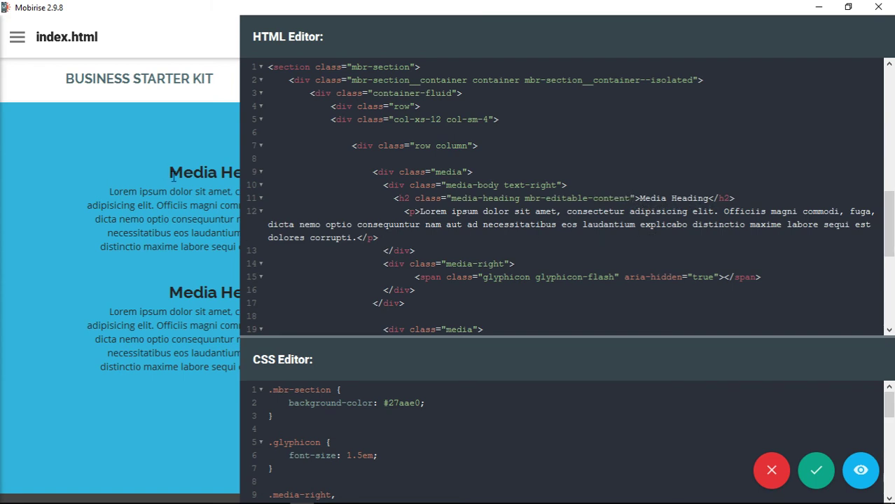
{"action": "left_click", "coordinate": [818, 488]}
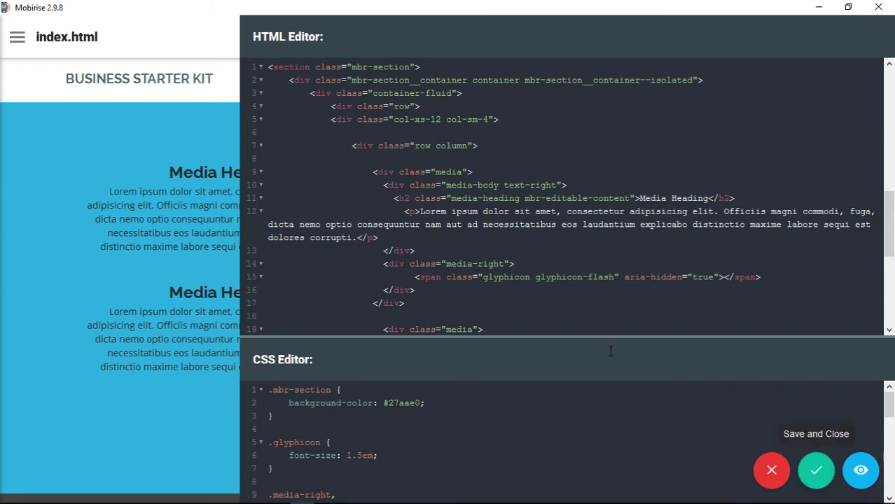
- Change the text of the media block's heading beside the flash icon to Different Heading
{"action": "left_click_drag", "start_coordinate": [168, 172], "coordinate": [286, 186]}
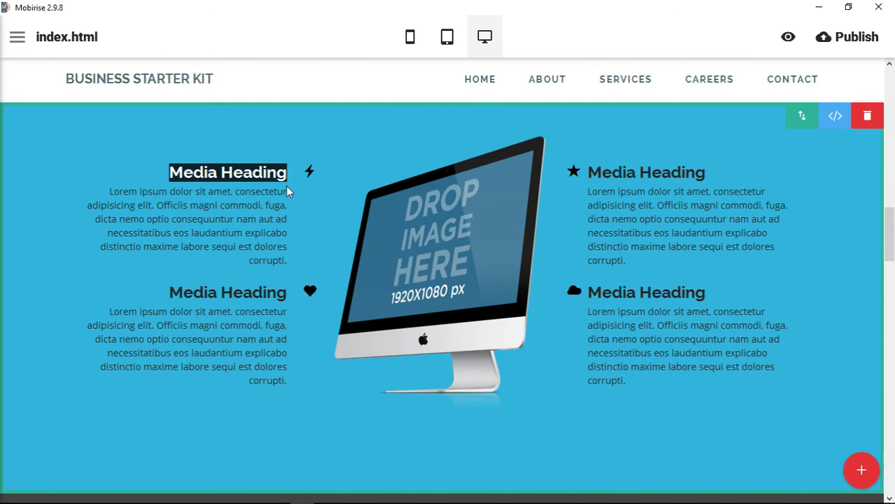
{"action": "type", "text": "lashgashdgl"}
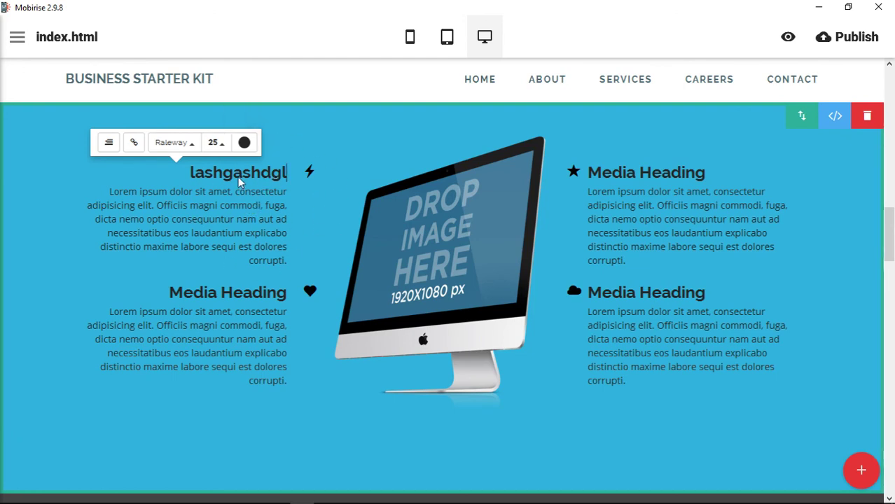
{"action": "key", "text": "BackSpace"}
{"action": "key", "text": "BackSpace"}
{"action": "key", "text": "BackSpace"}
{"action": "key", "text": "BackSpace"}
{"action": "key", "text": "BackSpace"}
{"action": "key", "text": "BackSpace"}
{"action": "key", "text": "BackSpace"}
{"action": "key", "text": "BackSpace"}
{"action": "key", "text": "BackSpace"}
{"action": "key", "text": "BackSpace"}
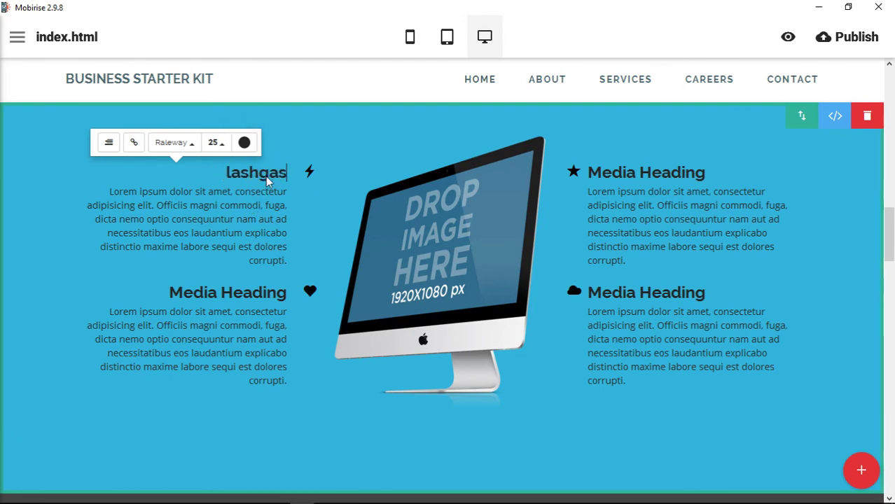
{"action": "key", "text": "BackSpace"}
{"action": "type", "text": "Dif"}
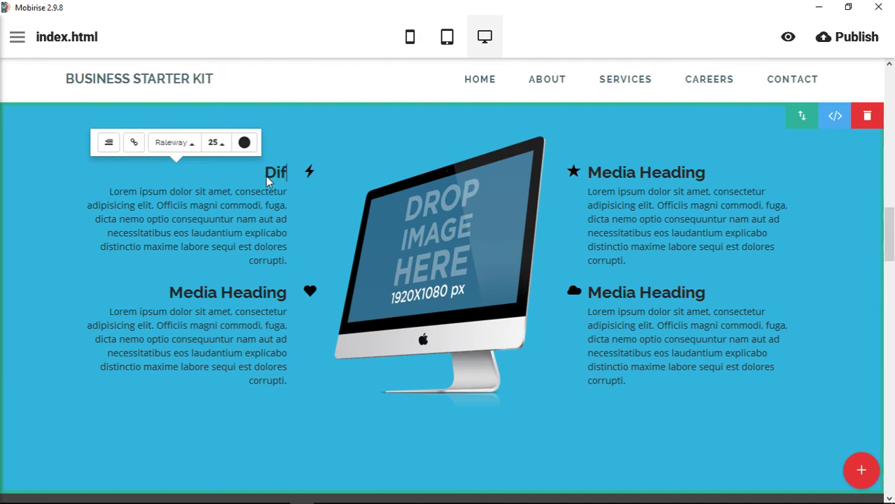
{"action": "type", "text": "ferent Heading"}
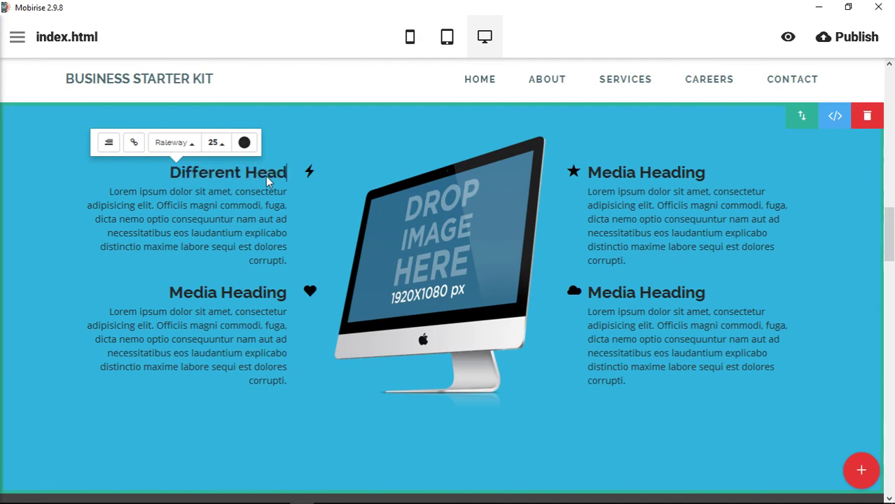
{"action": "left_click", "coordinate": [310, 184]}
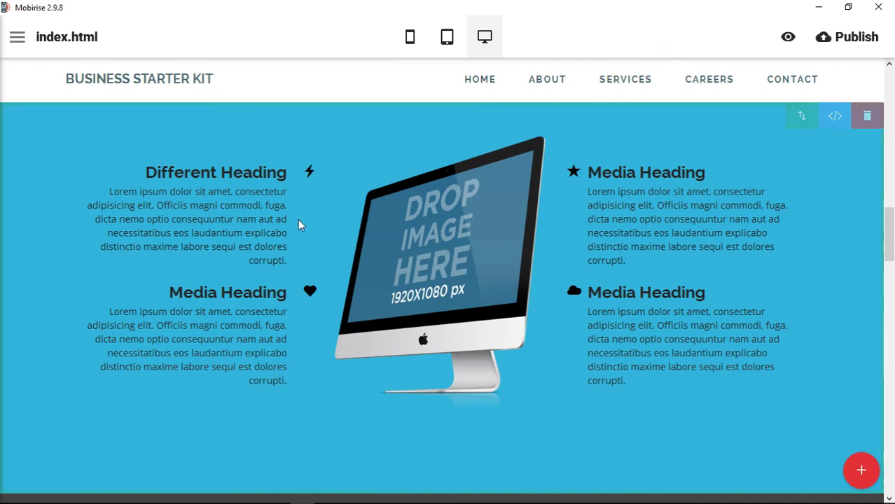